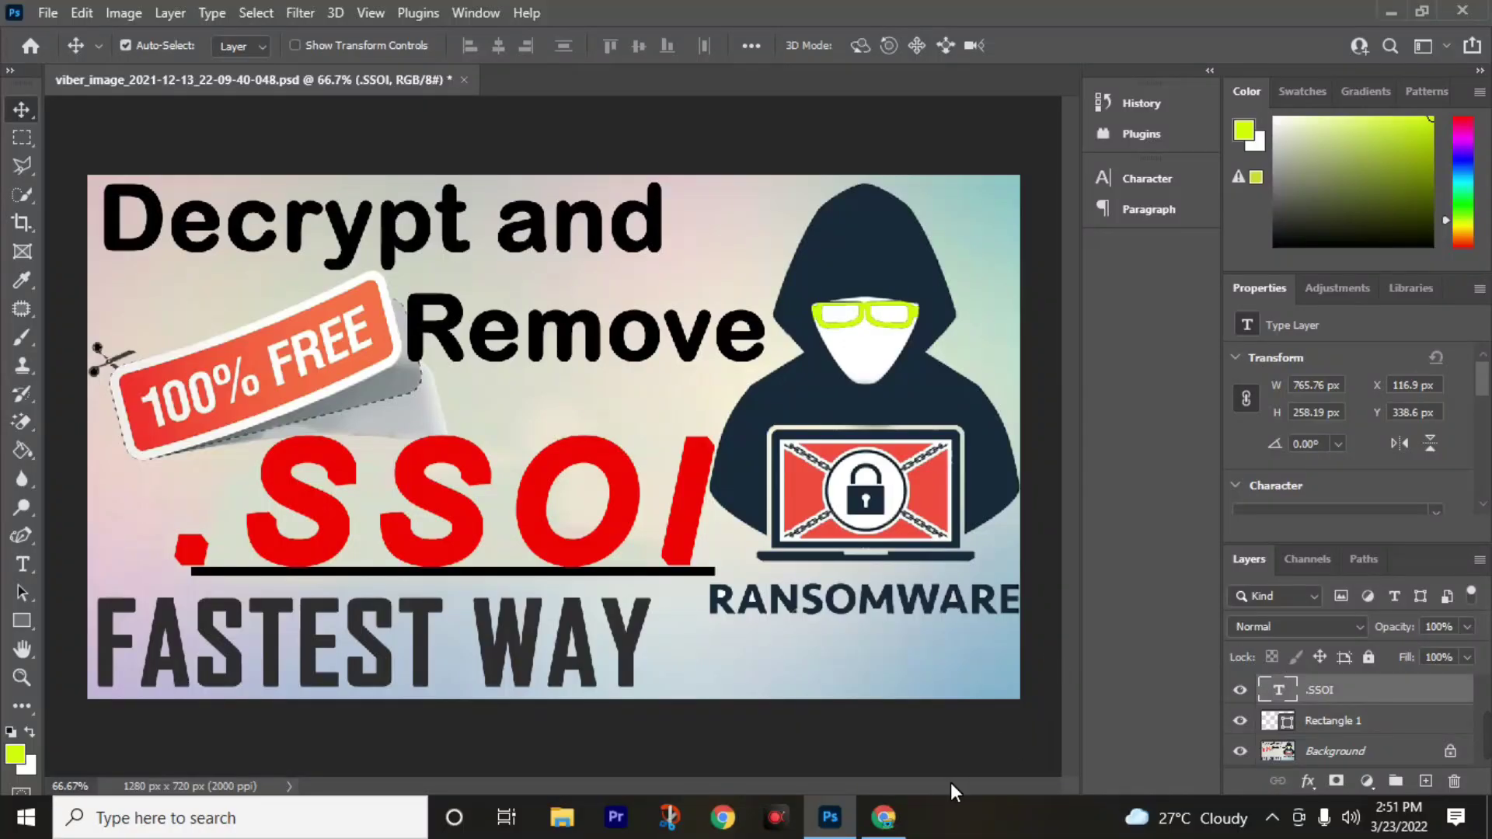
Switch from Photoshop to the browser showing the Tea Lover channel's YouTube videos.
left_click(884, 817)
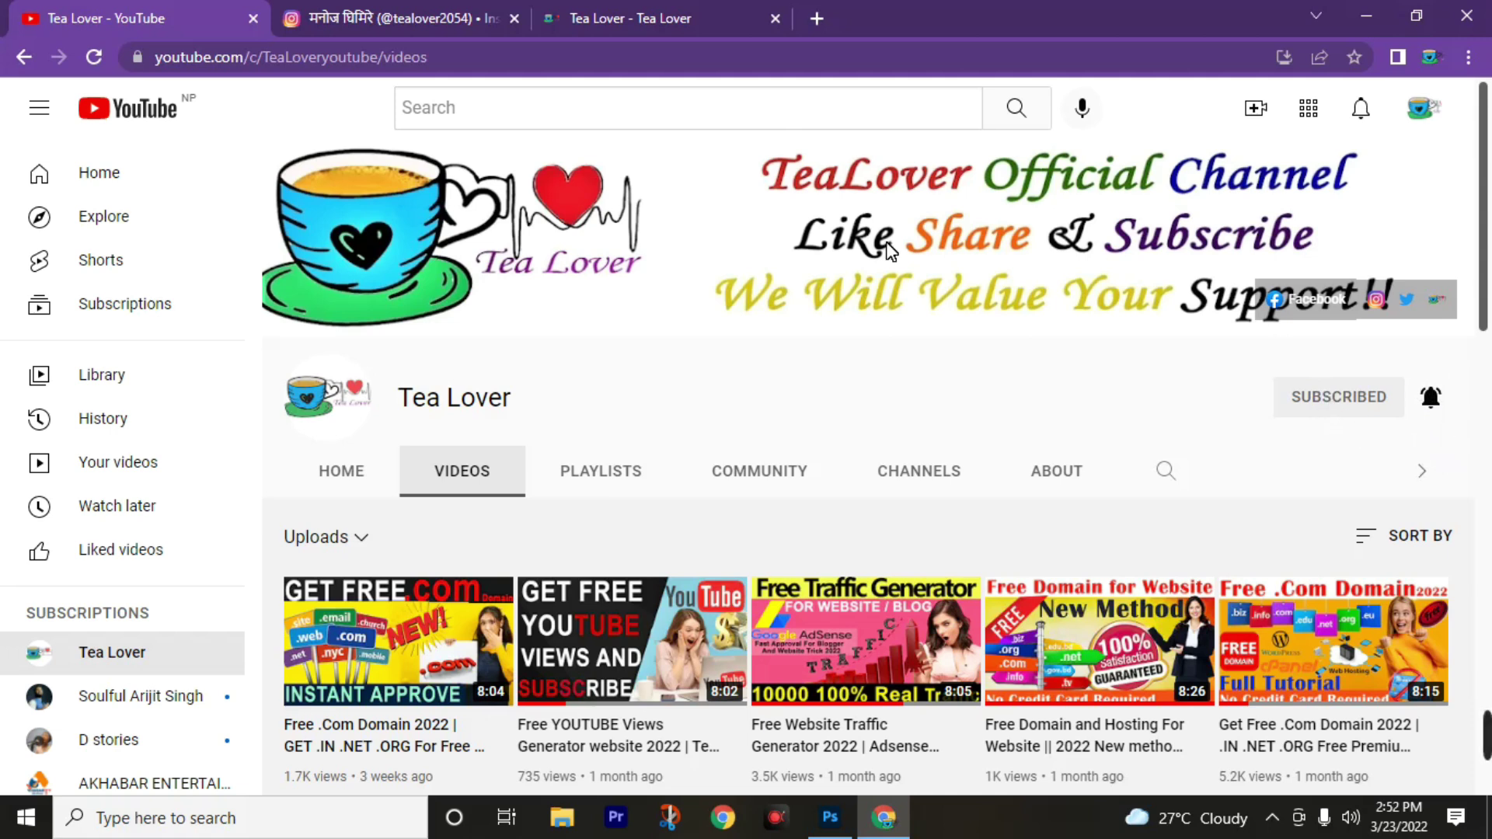
Scroll through the Tea Lover channel's Videos grid, newest upload 'Free .Com Domain 2022'.
scroll(536, 583, "down", 1)
scroll(568, 575, "up", 1)
scroll(566, 514, "down", 5)
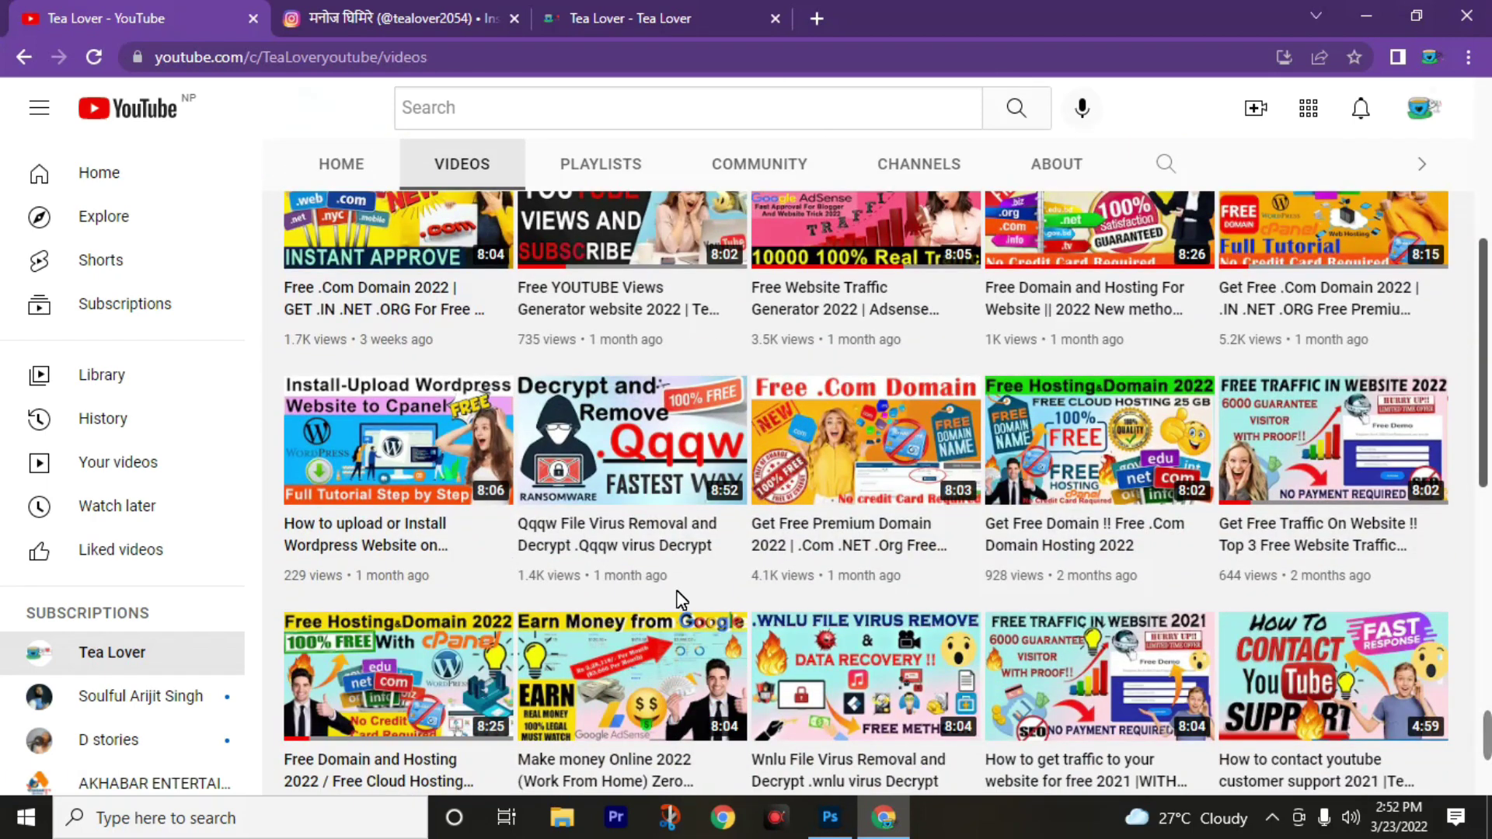
scroll(699, 590, "up", 2)
scroll(708, 598, "down", 3)
scroll(710, 603, "down", 1)
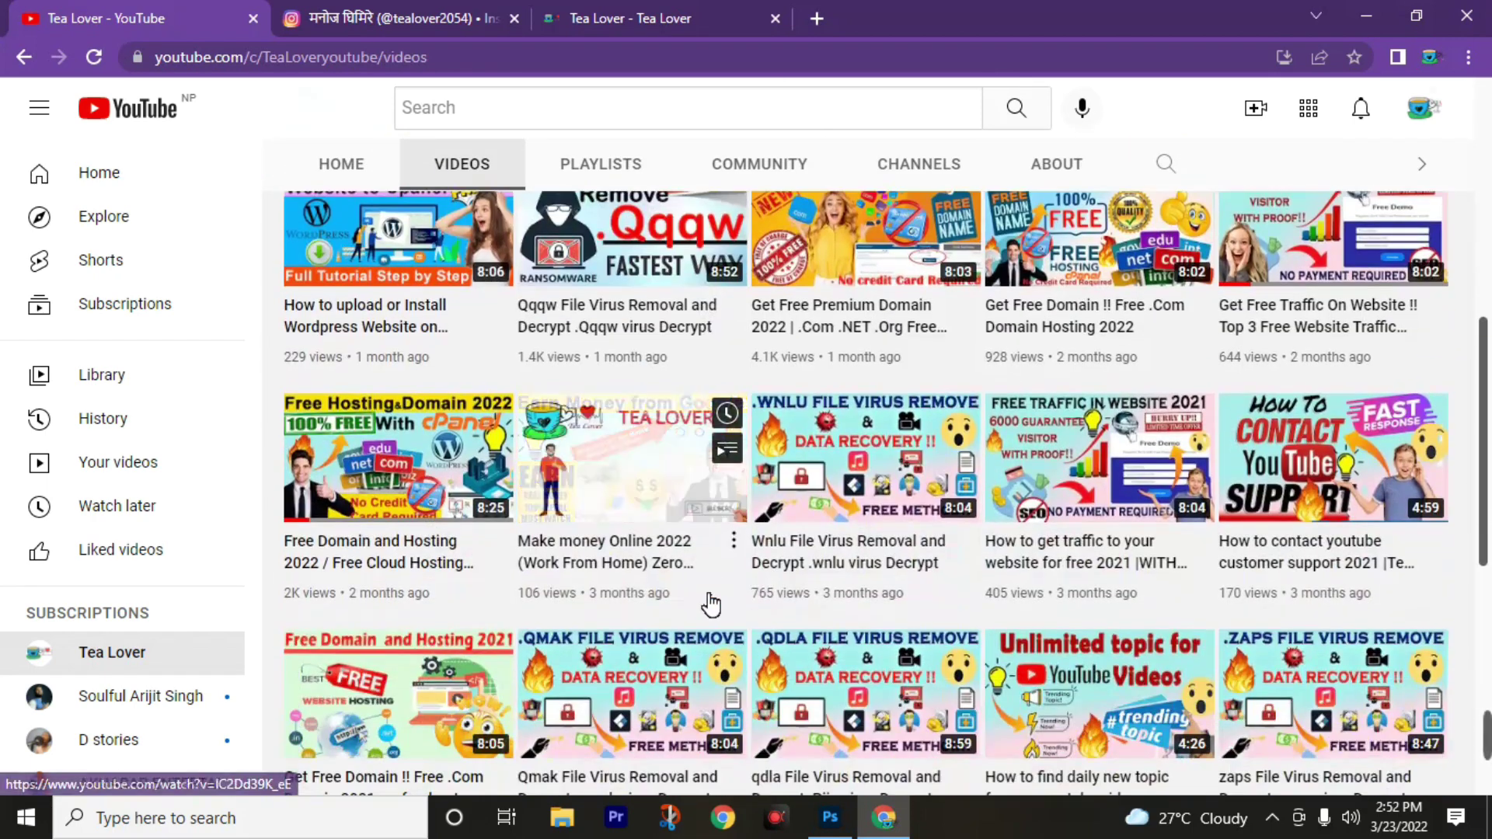
scroll(710, 603, "up", 3)
scroll(710, 604, "up", 3)
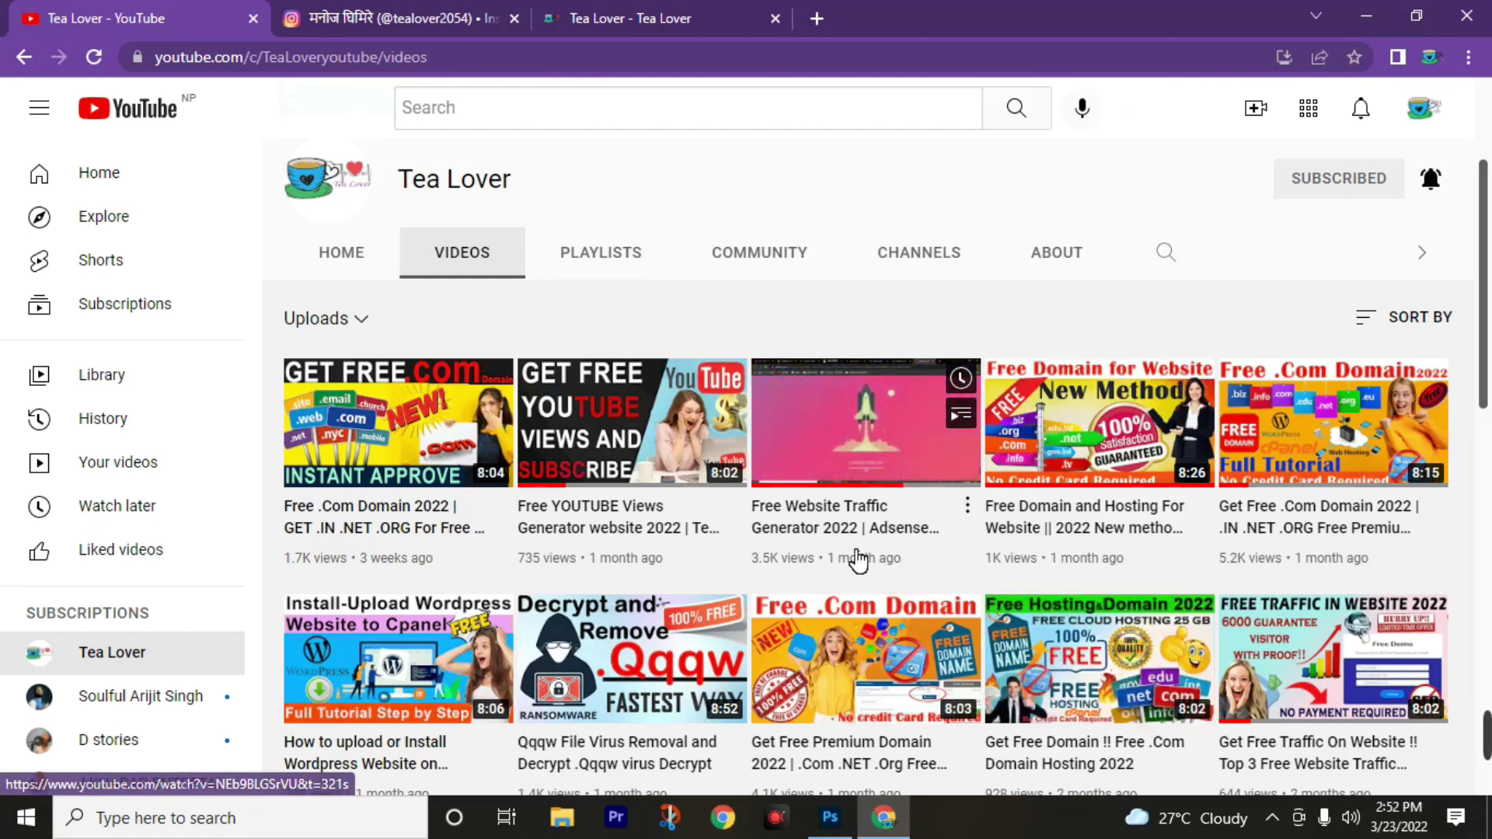
left_click(354, 17)
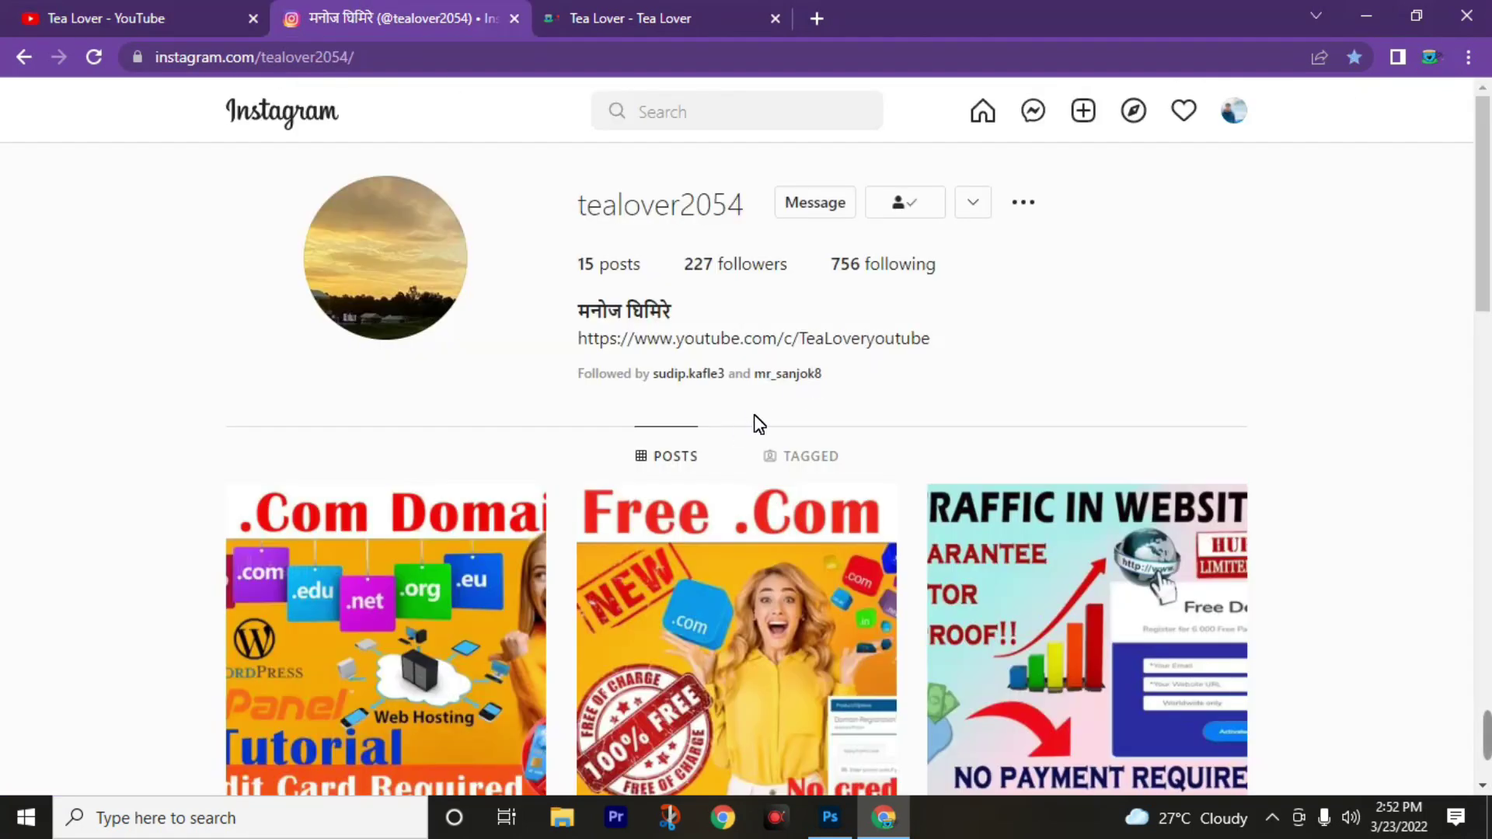
scroll(938, 629, "down", 3)
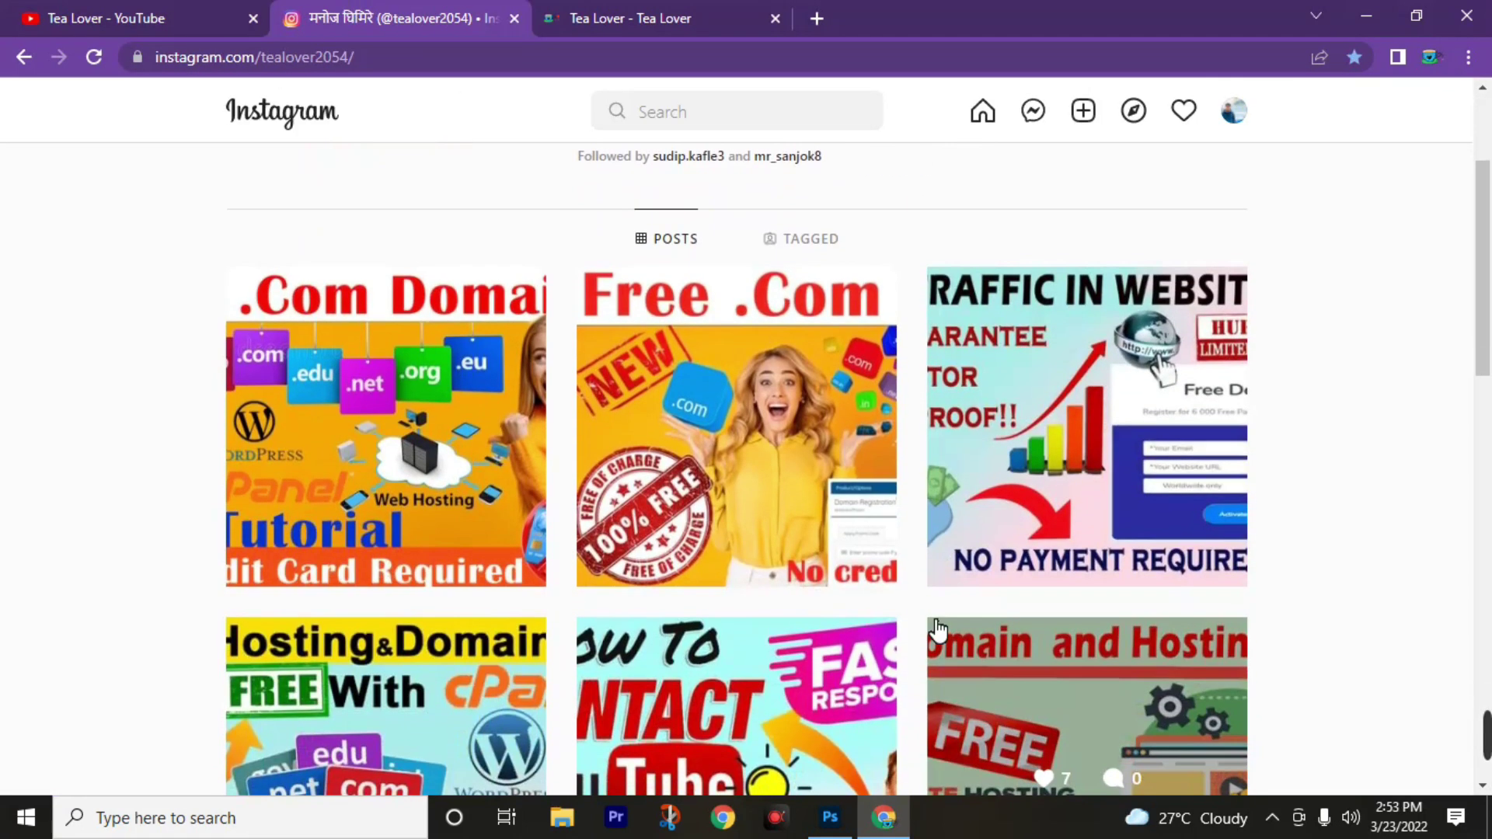
scroll(938, 629, "up", 3)
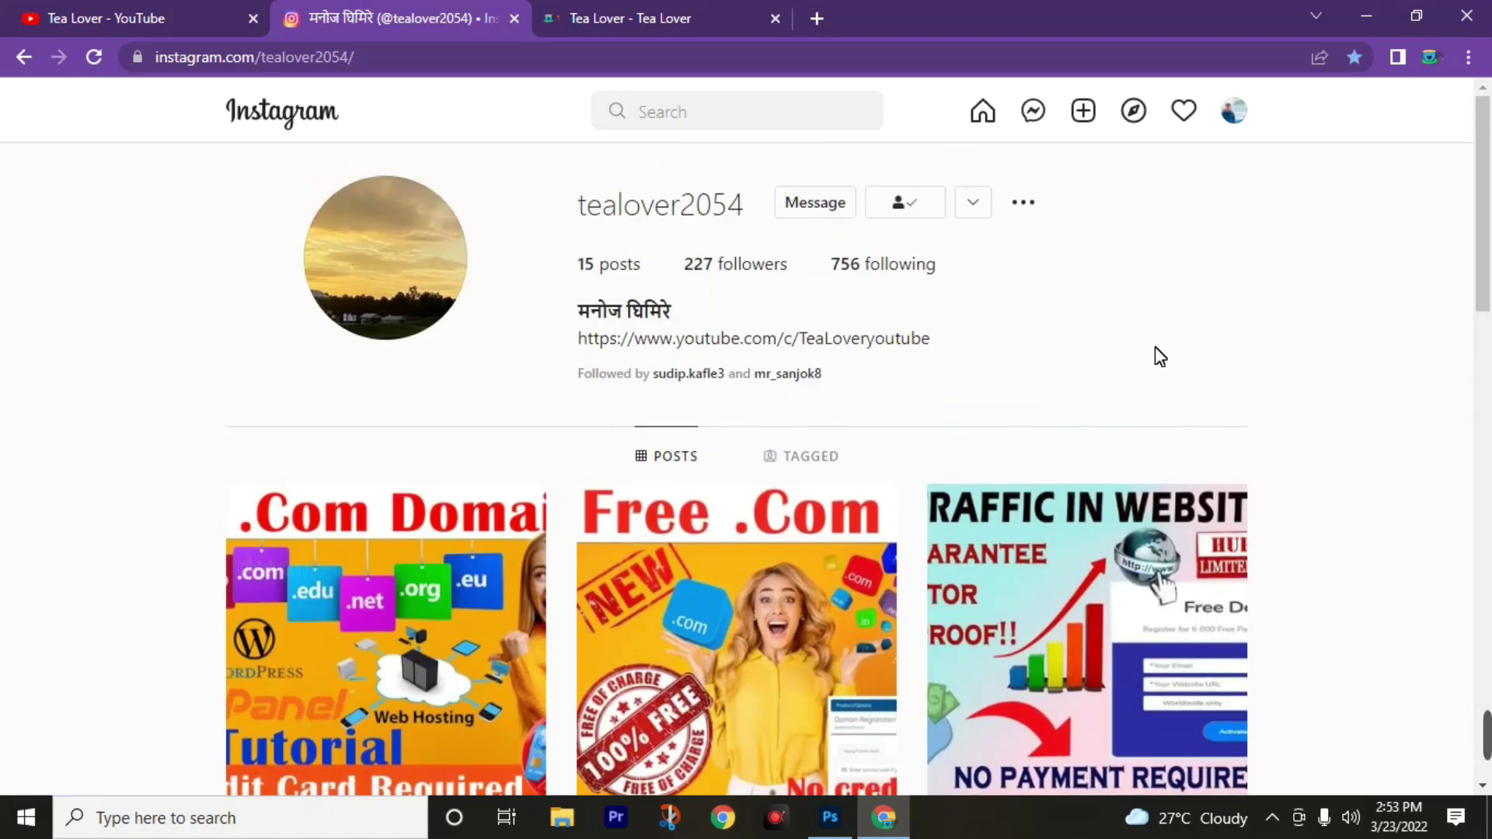
Switch to the Tea Lover website and scroll through its Latest Post section, then back up.
left_click(643, 11)
scroll(520, 513, "down", 4)
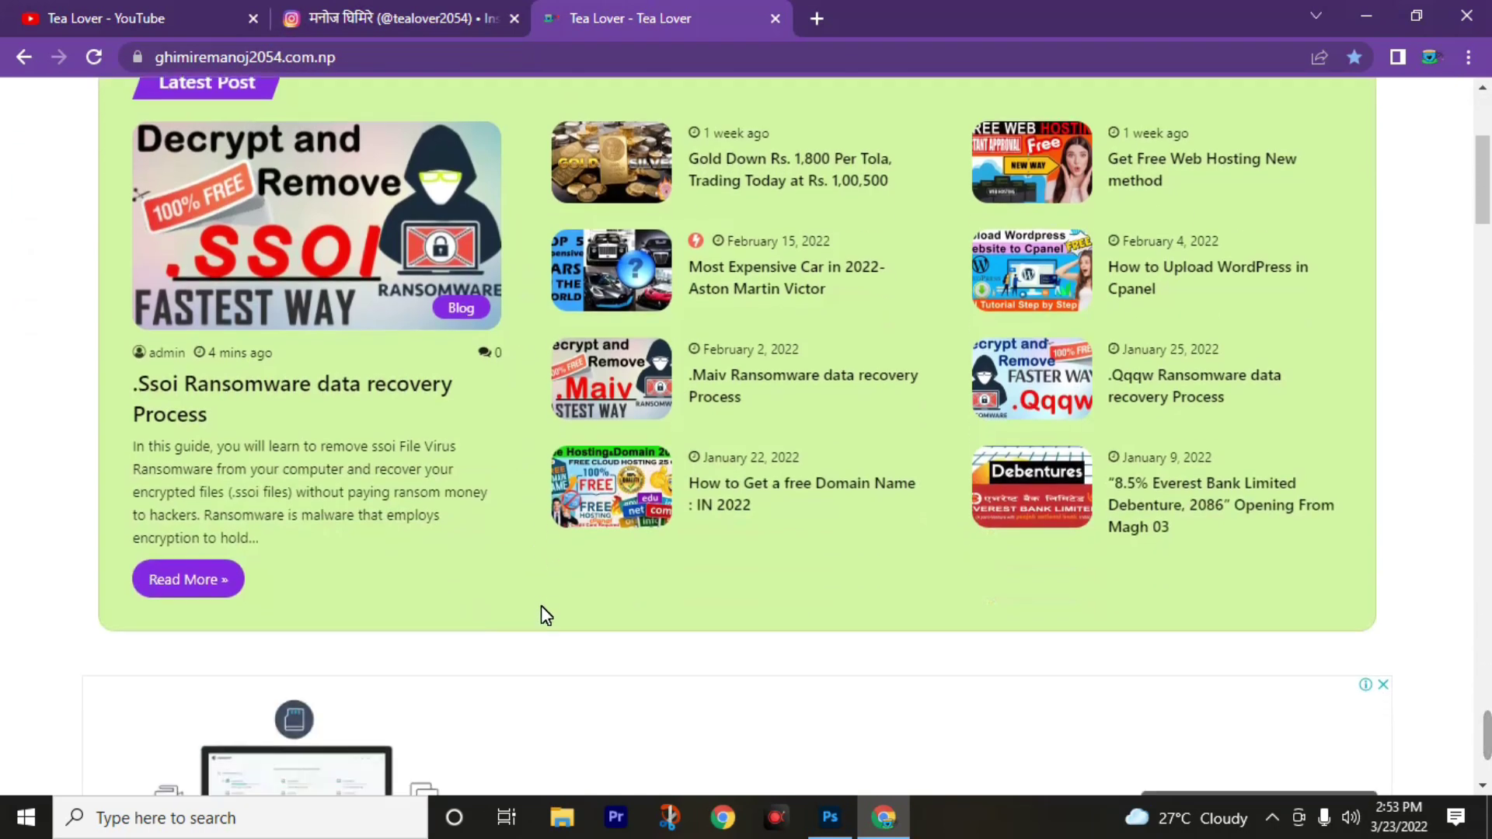
scroll(543, 609, "down", 5)
scroll(552, 637, "up", 10)
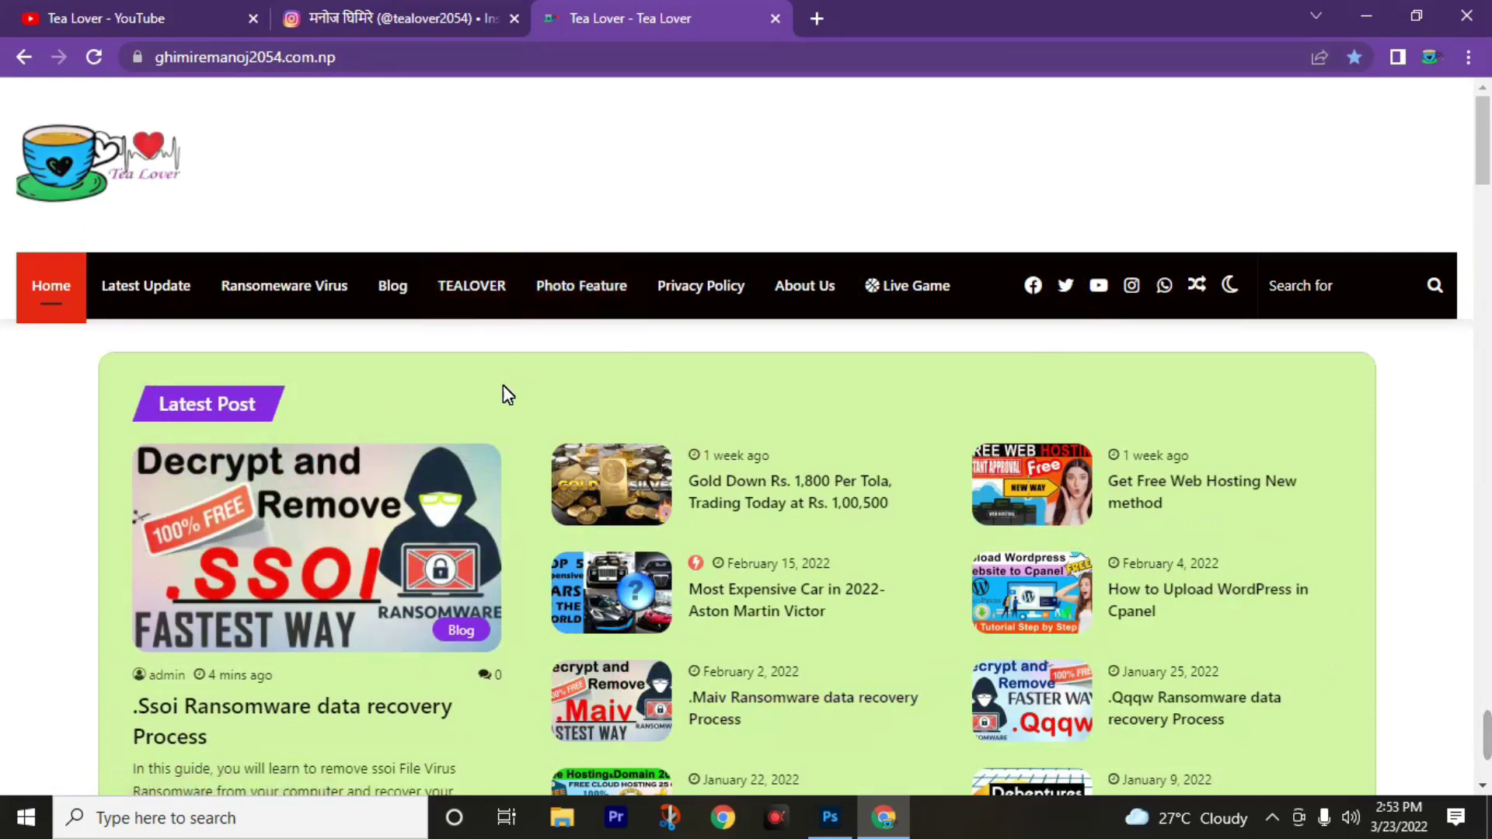
scroll(567, 683, "down", 4)
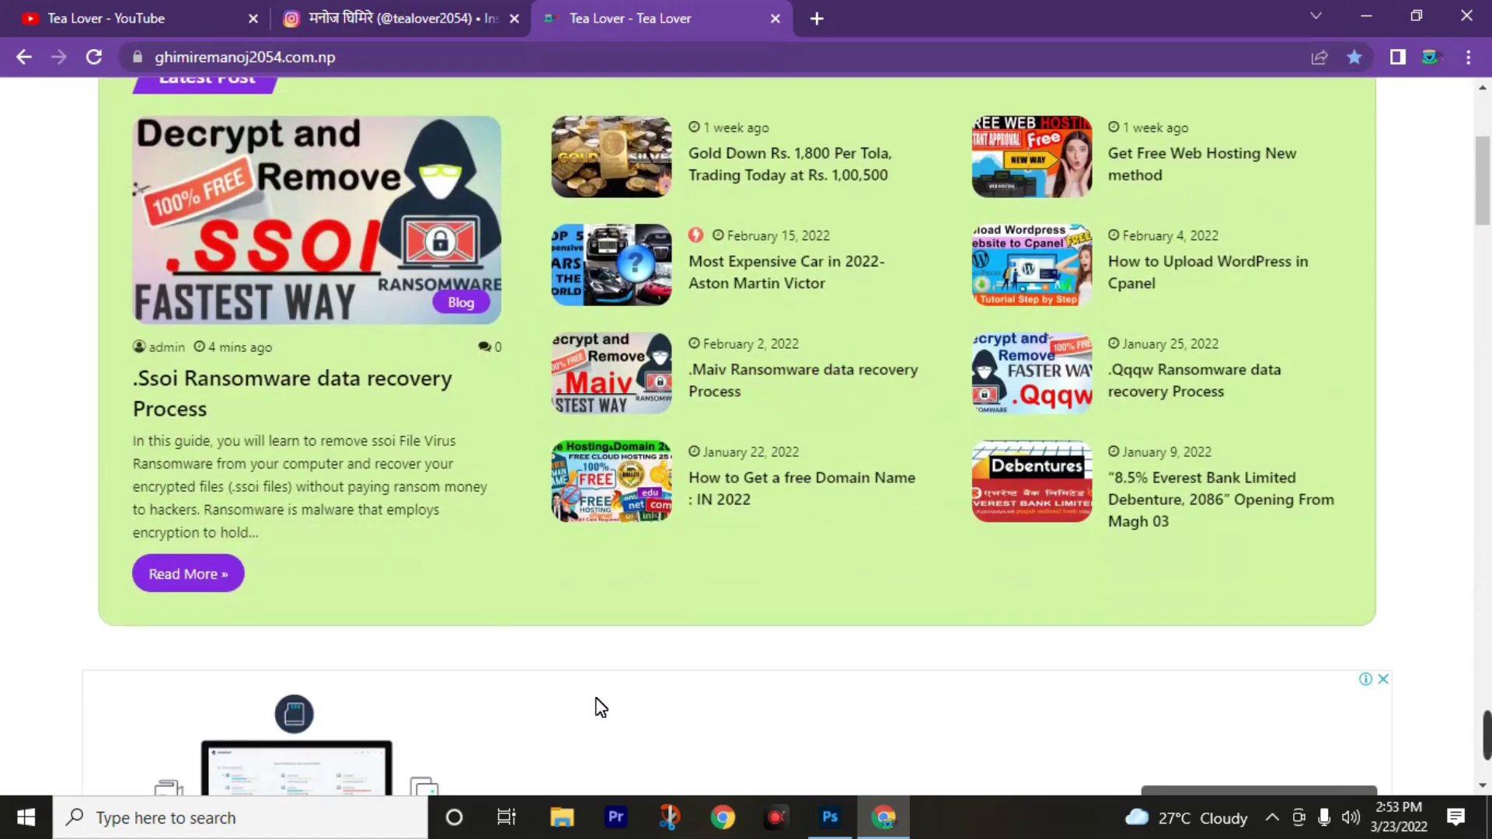
scroll(600, 707, "up", 4)
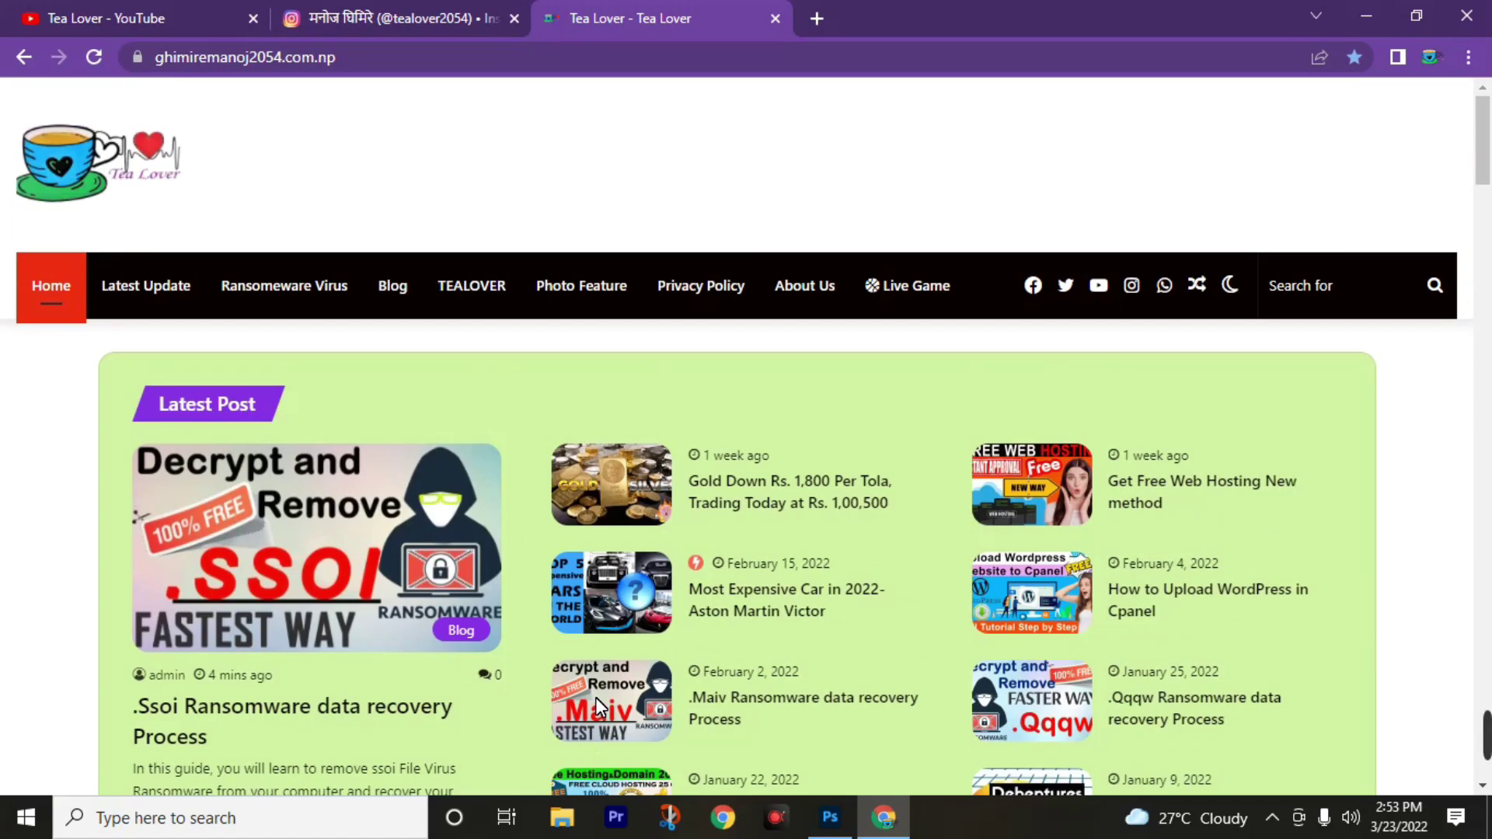
left_click(134, 14)
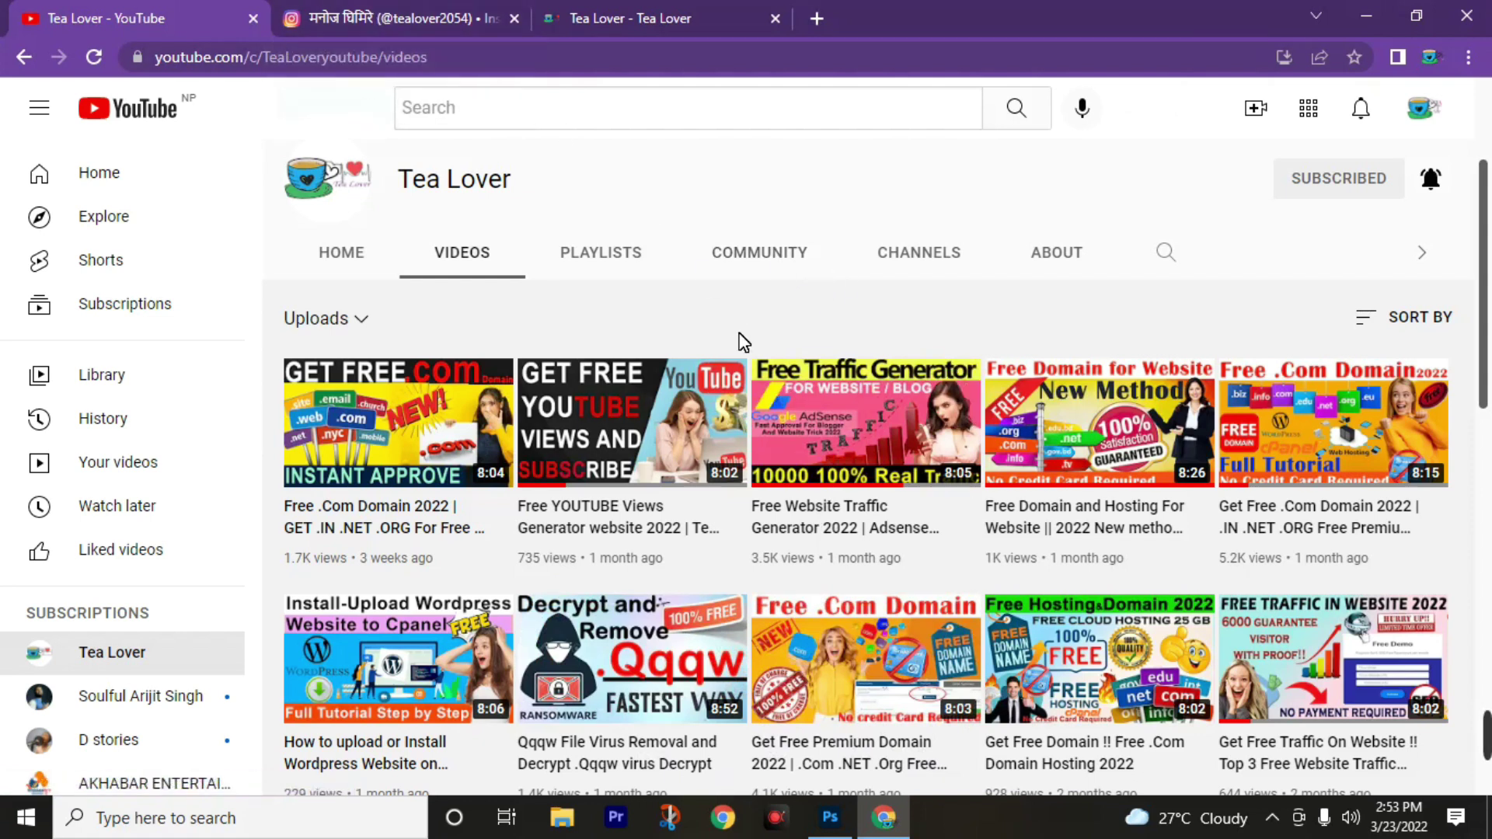
key("ctrl+shift+Tab")
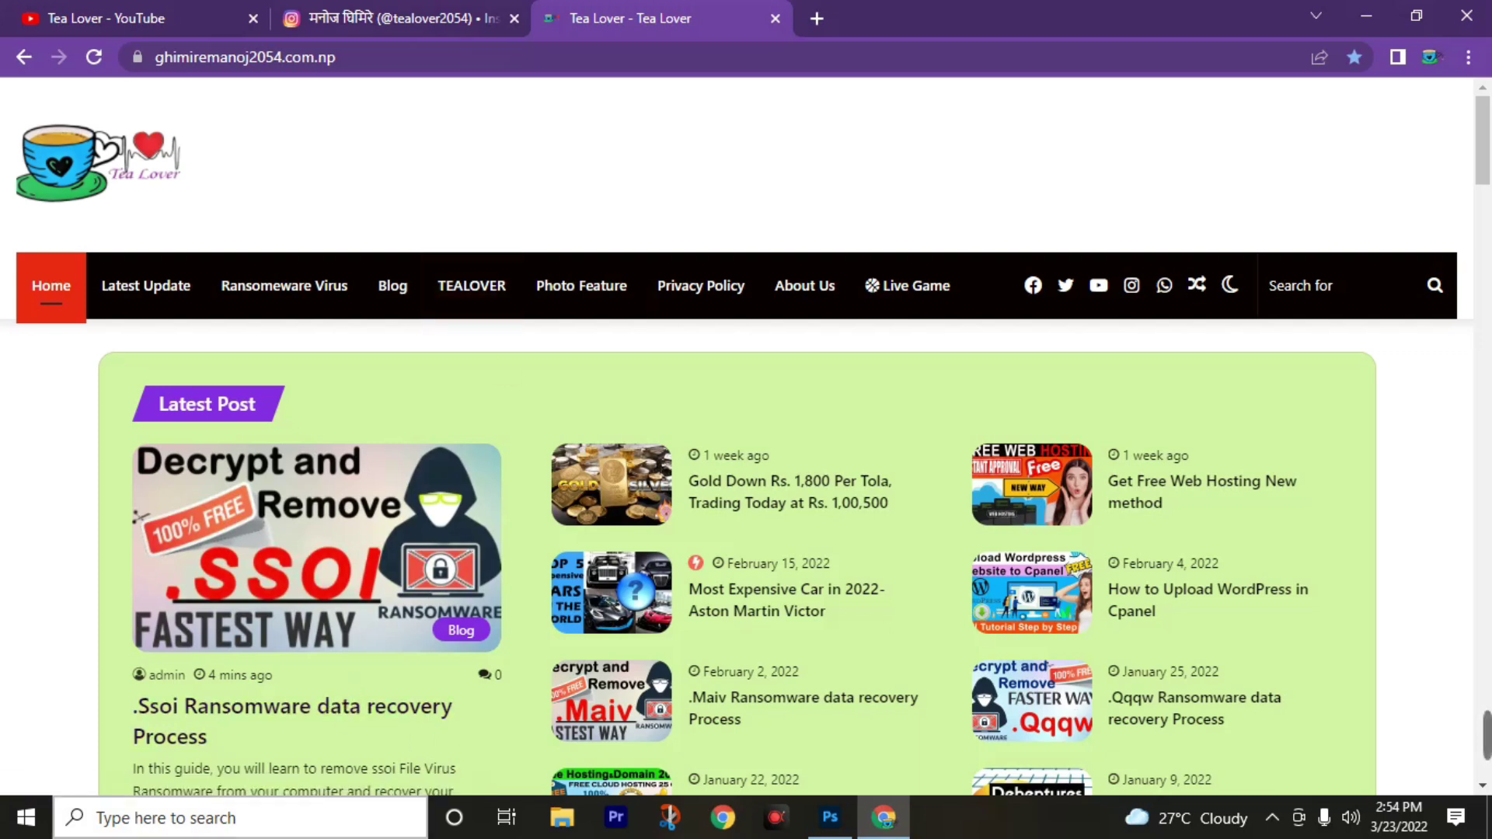
Search Windows for 'rest' and open the Reset this PC recovery settings.
left_click(233, 817)
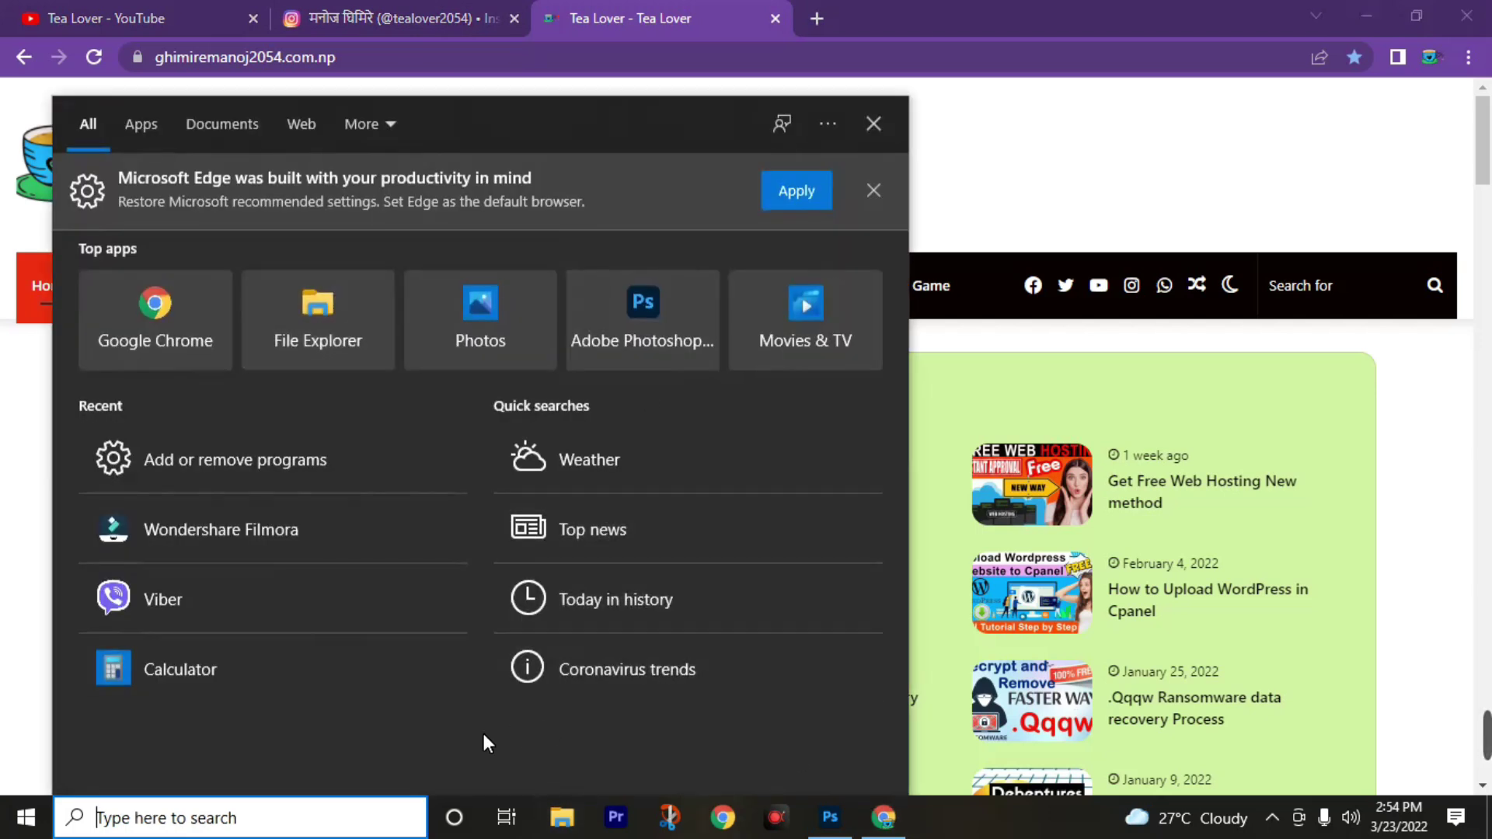
type("rest")
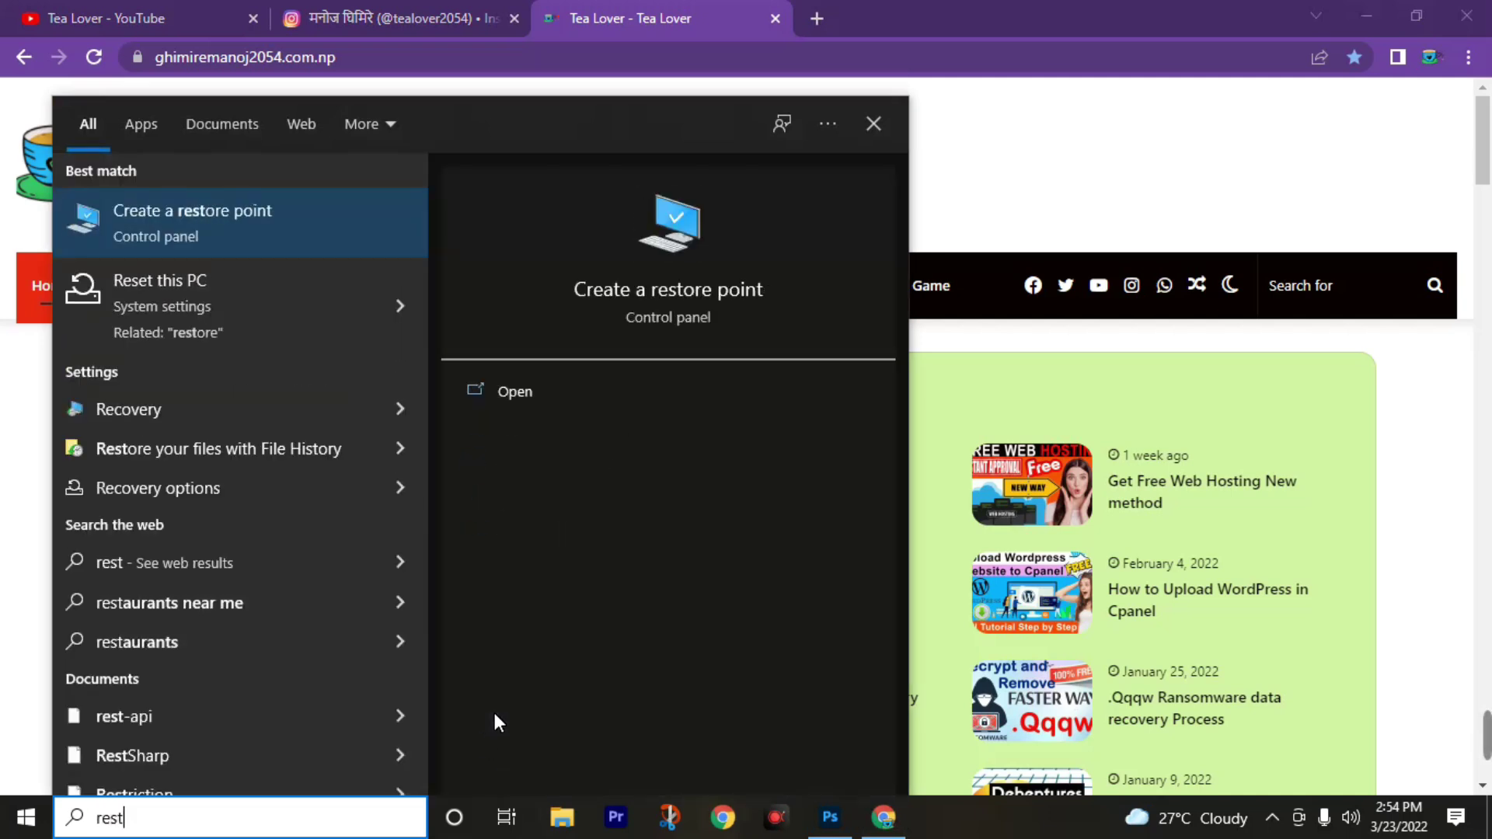
left_click(210, 306)
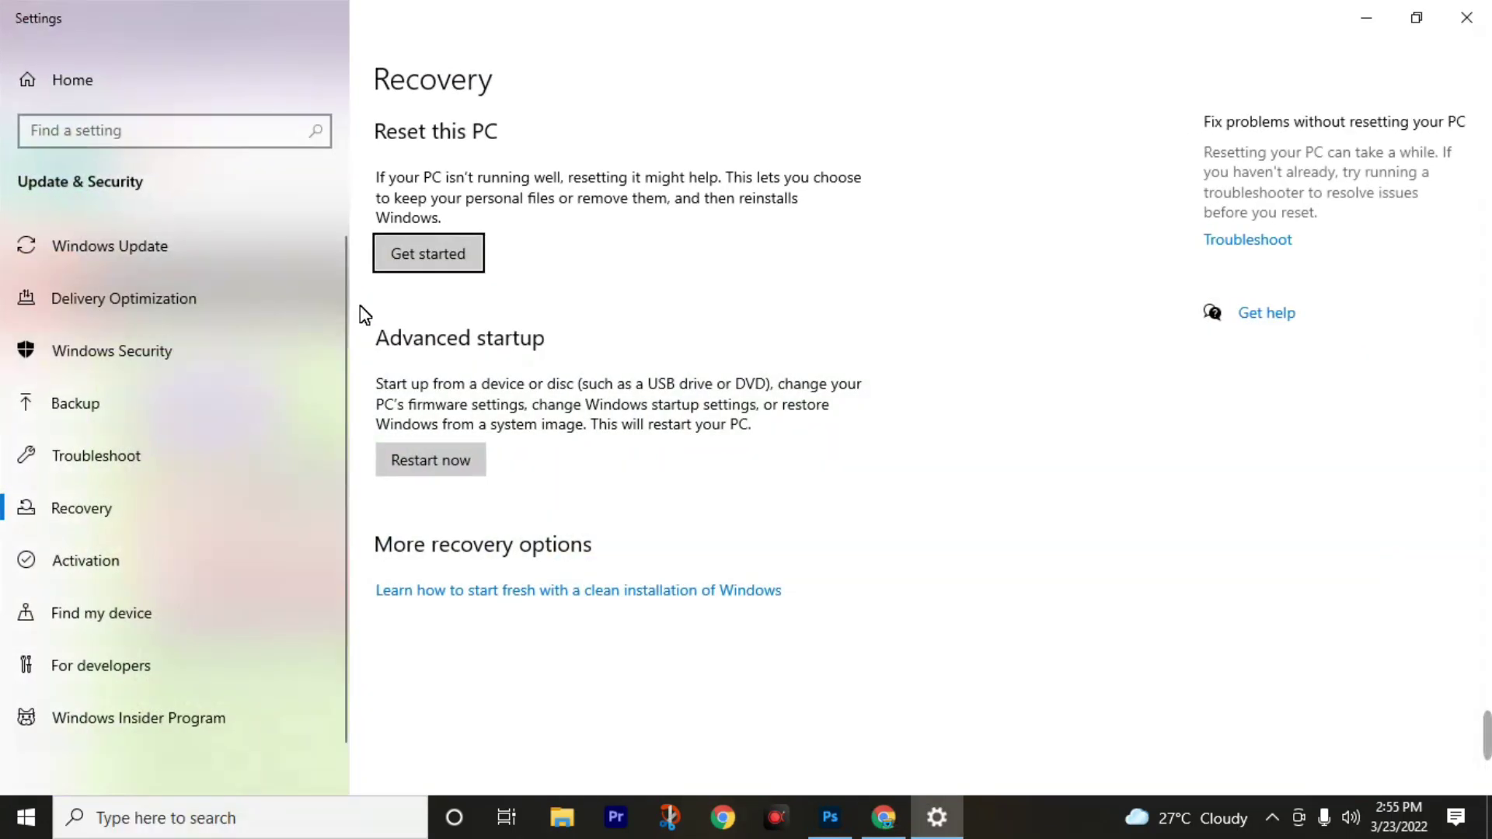
Start Reset this PC to view its options, then return to the YouTube channel tab in Chrome.
left_click(449, 263)
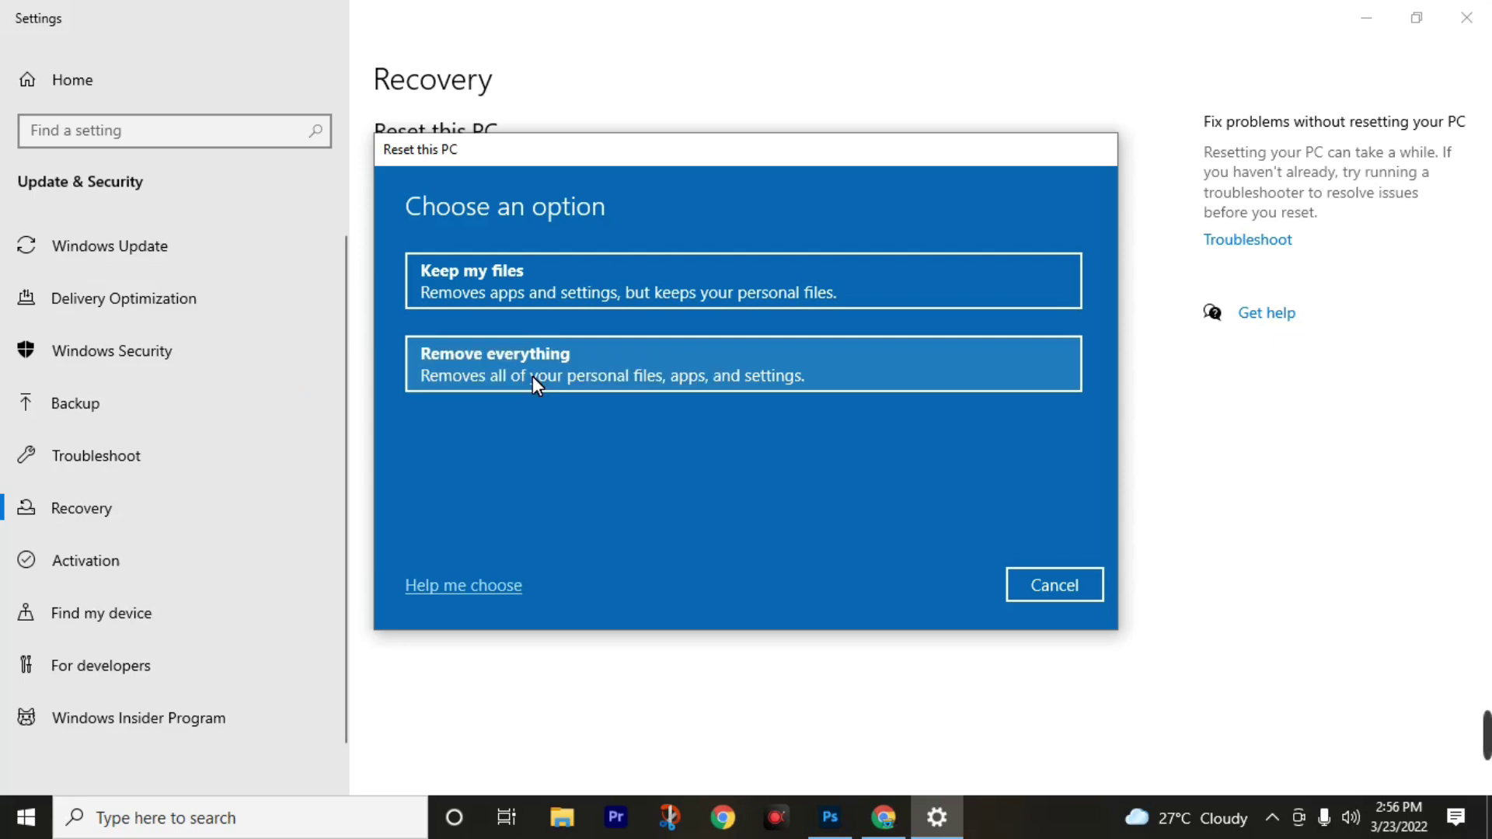
left_click(884, 819)
left_click(225, 12)
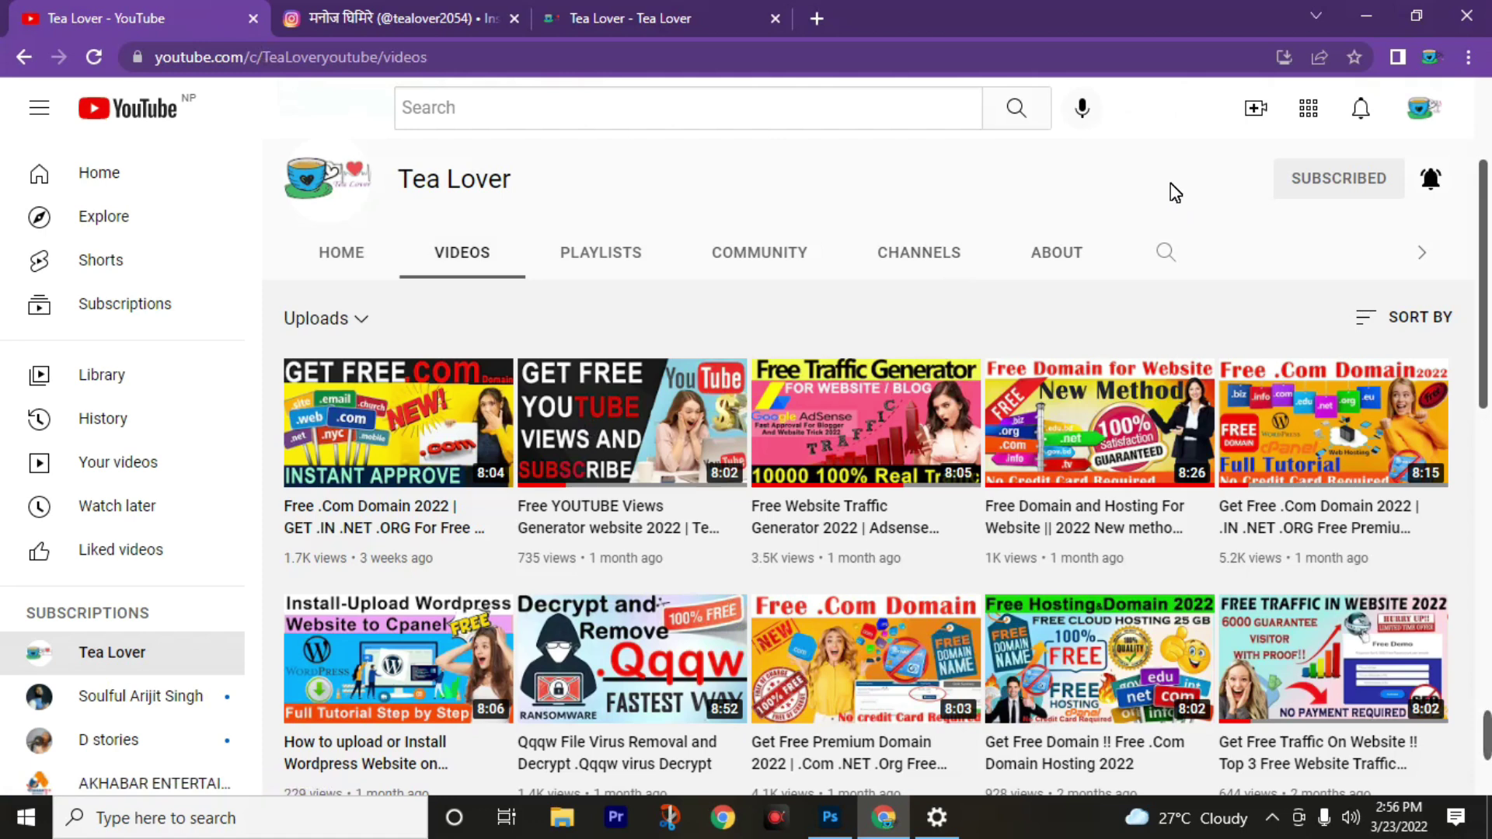
Show the desktop and refresh it three times from the right-click menu.
key("super+d")
right_click(779, 200)
left_click(847, 278)
right_click(893, 228)
left_click(927, 298)
right_click(916, 248)
left_click(923, 314)
Bring back the Tea Lover home page and select the site's Search for box.
key("super+d")
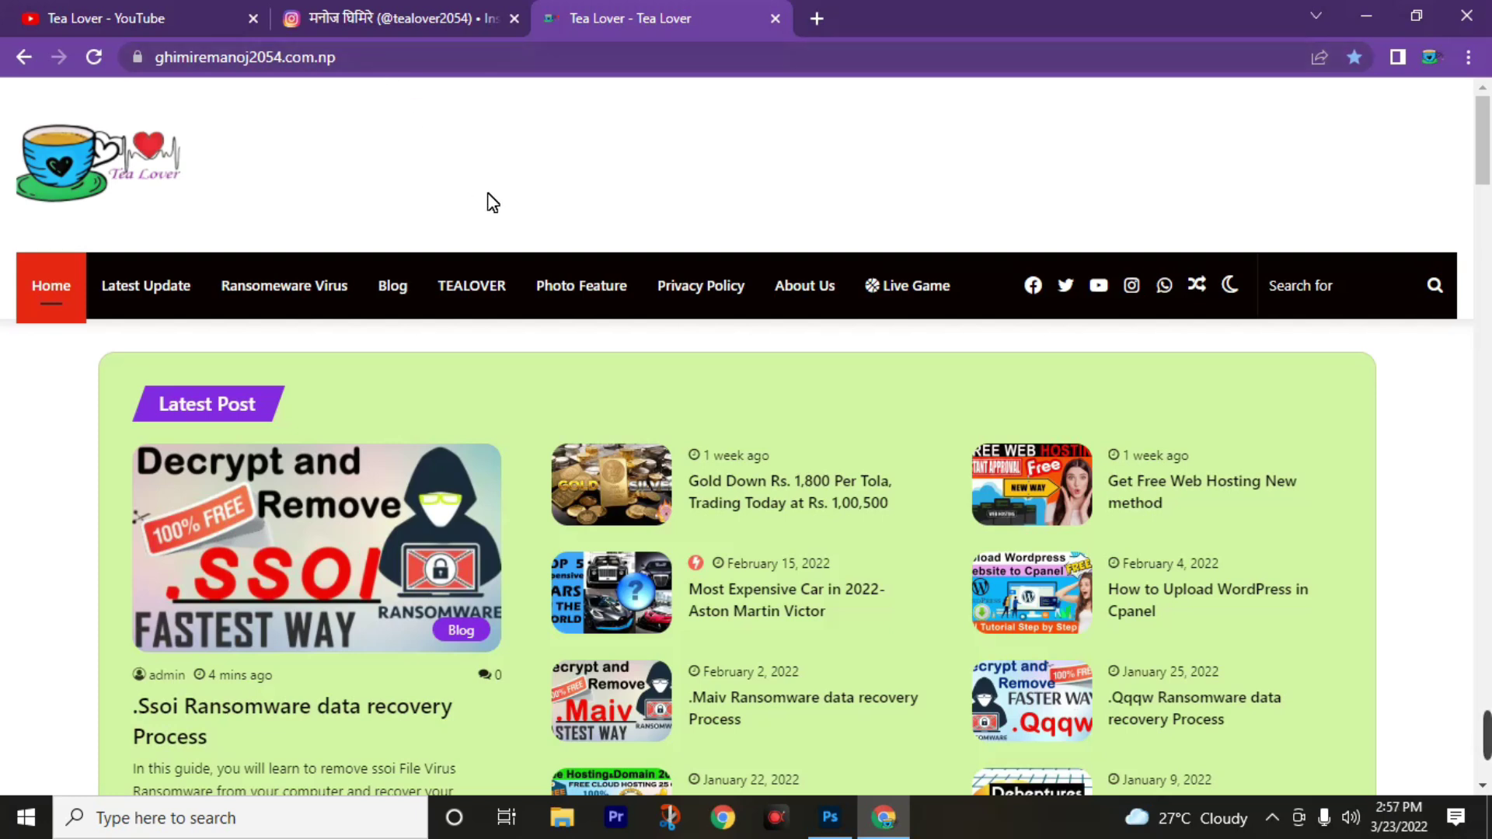
scroll(153, 377, "down", 3)
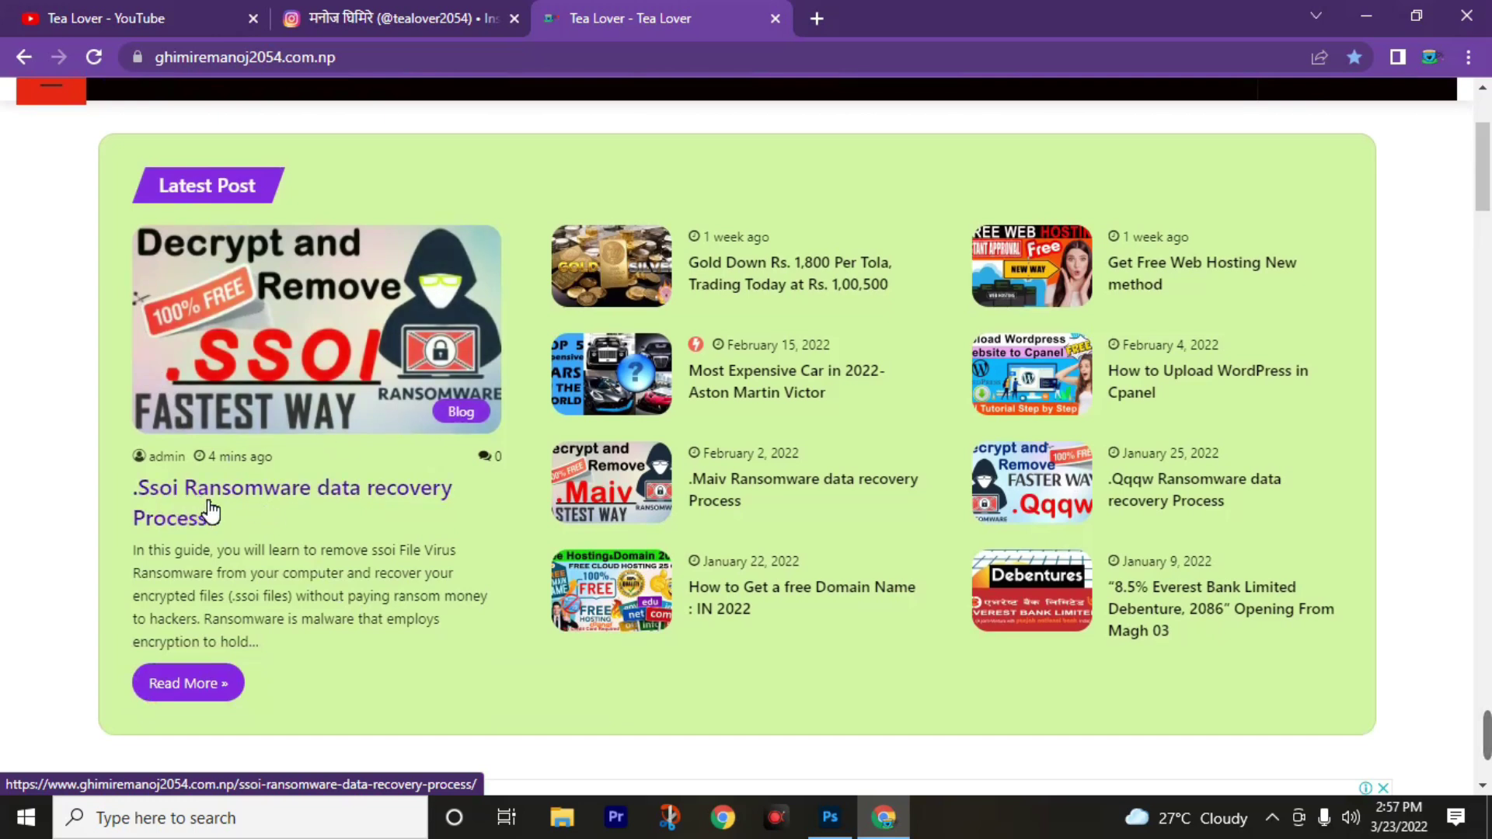
scroll(298, 605, "up", 3)
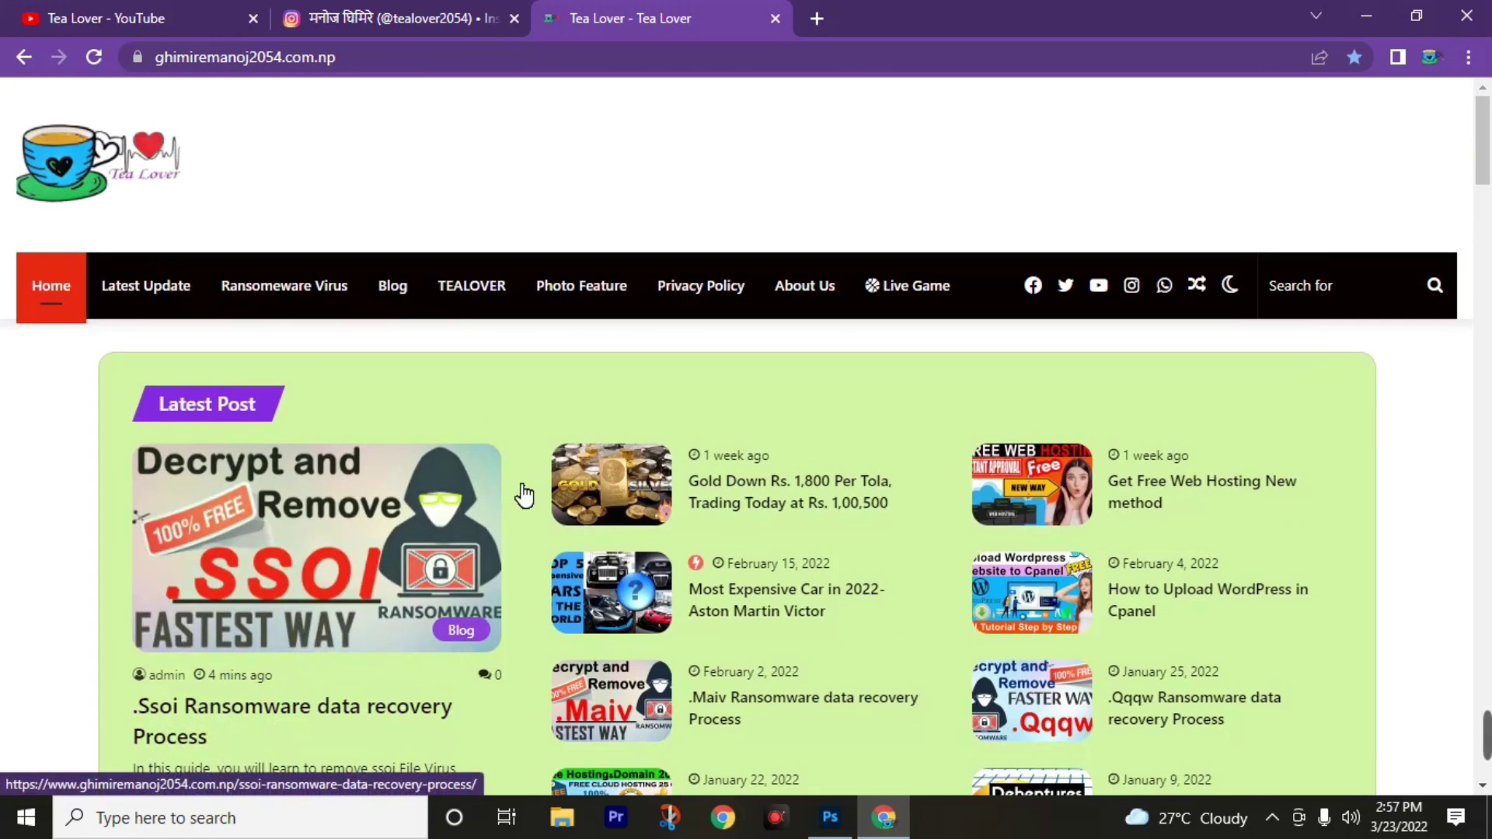
left_click(1302, 297)
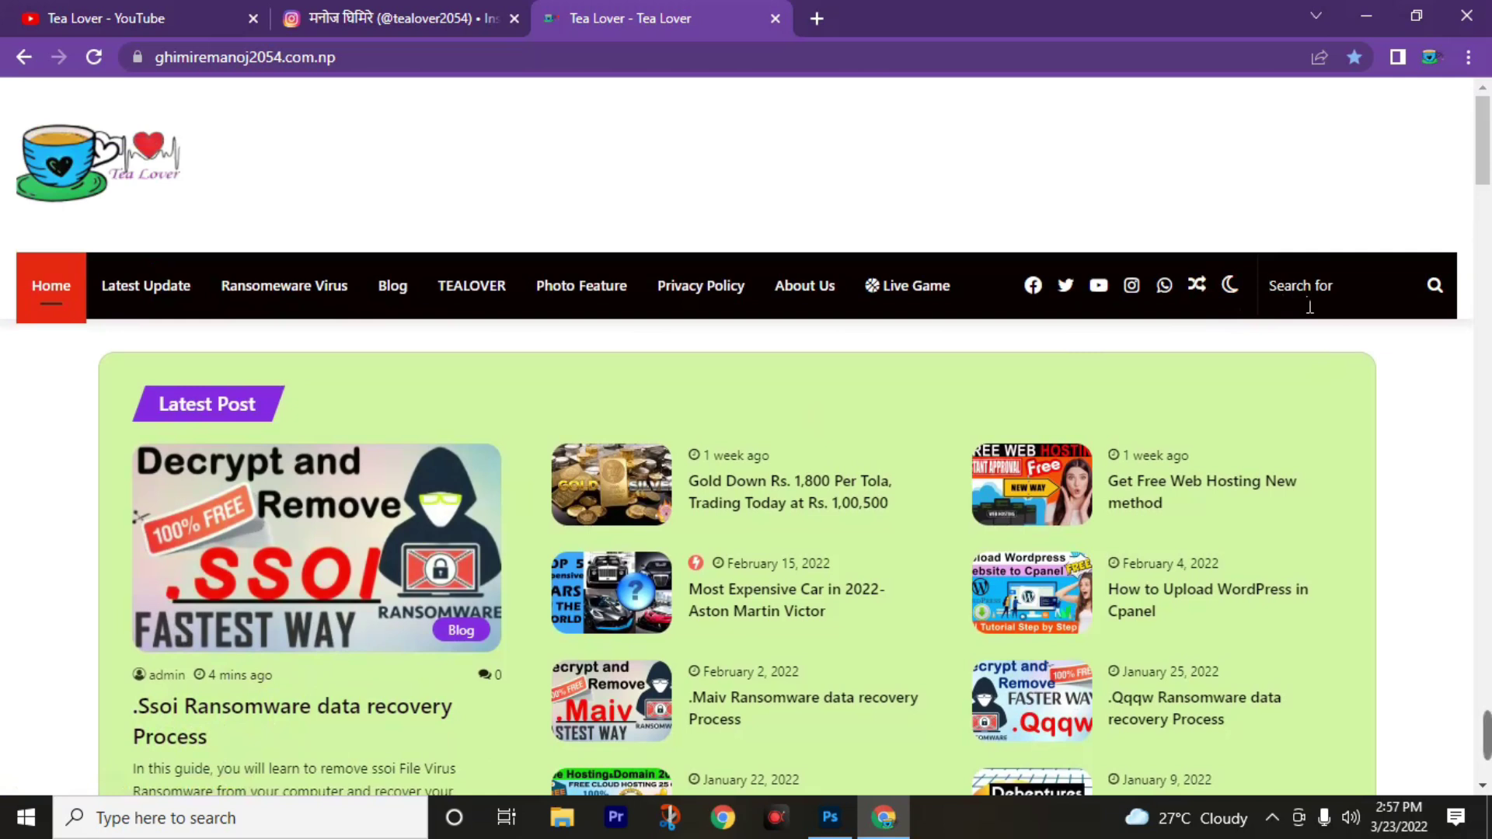
Search the site for 'ssoi' and open the .Ssoi Ransomware data recovery article.
type("ssoi")
key("Return")
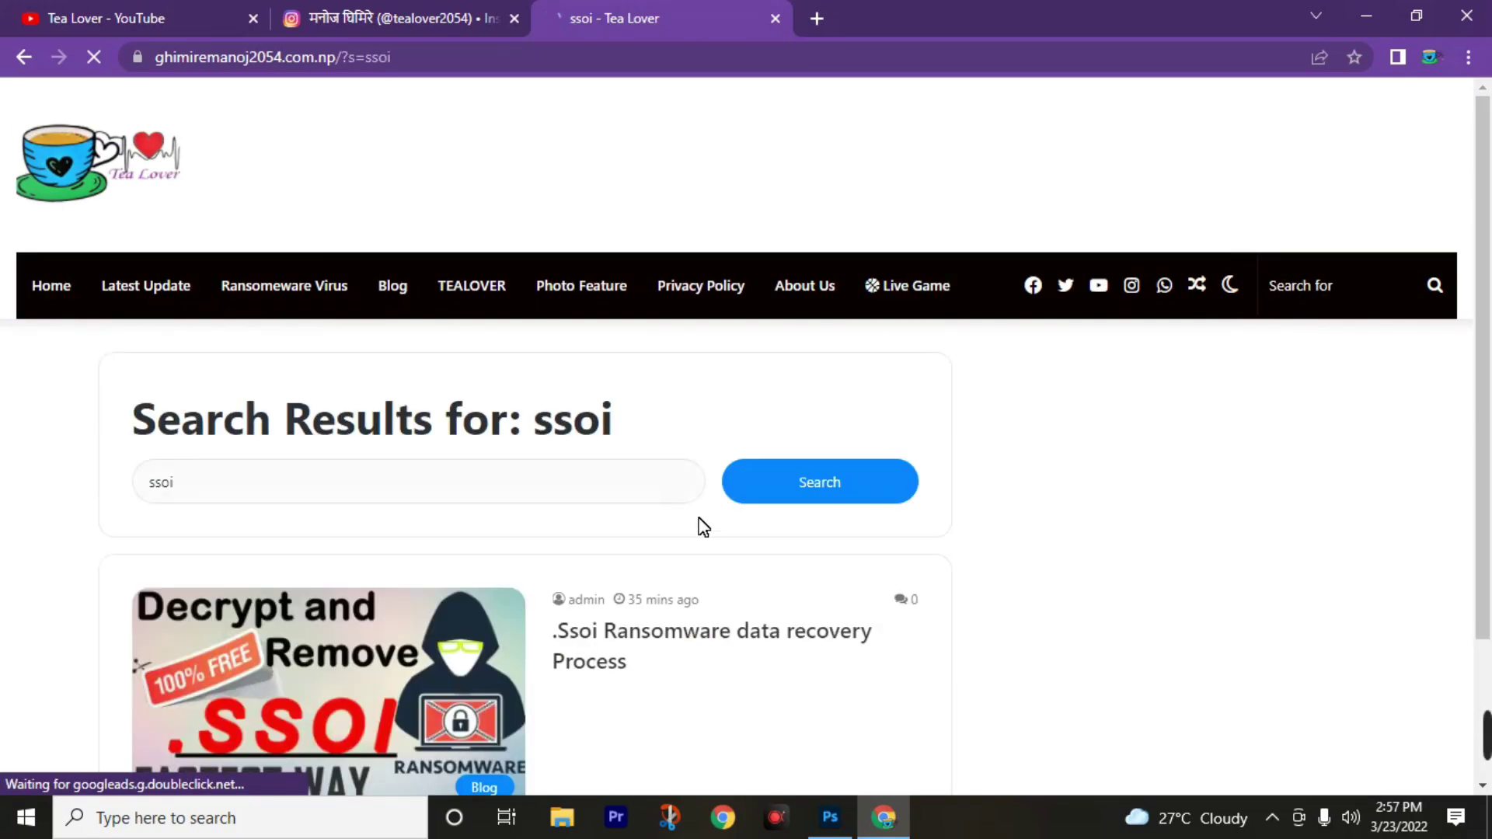
scroll(551, 515, "down", 4)
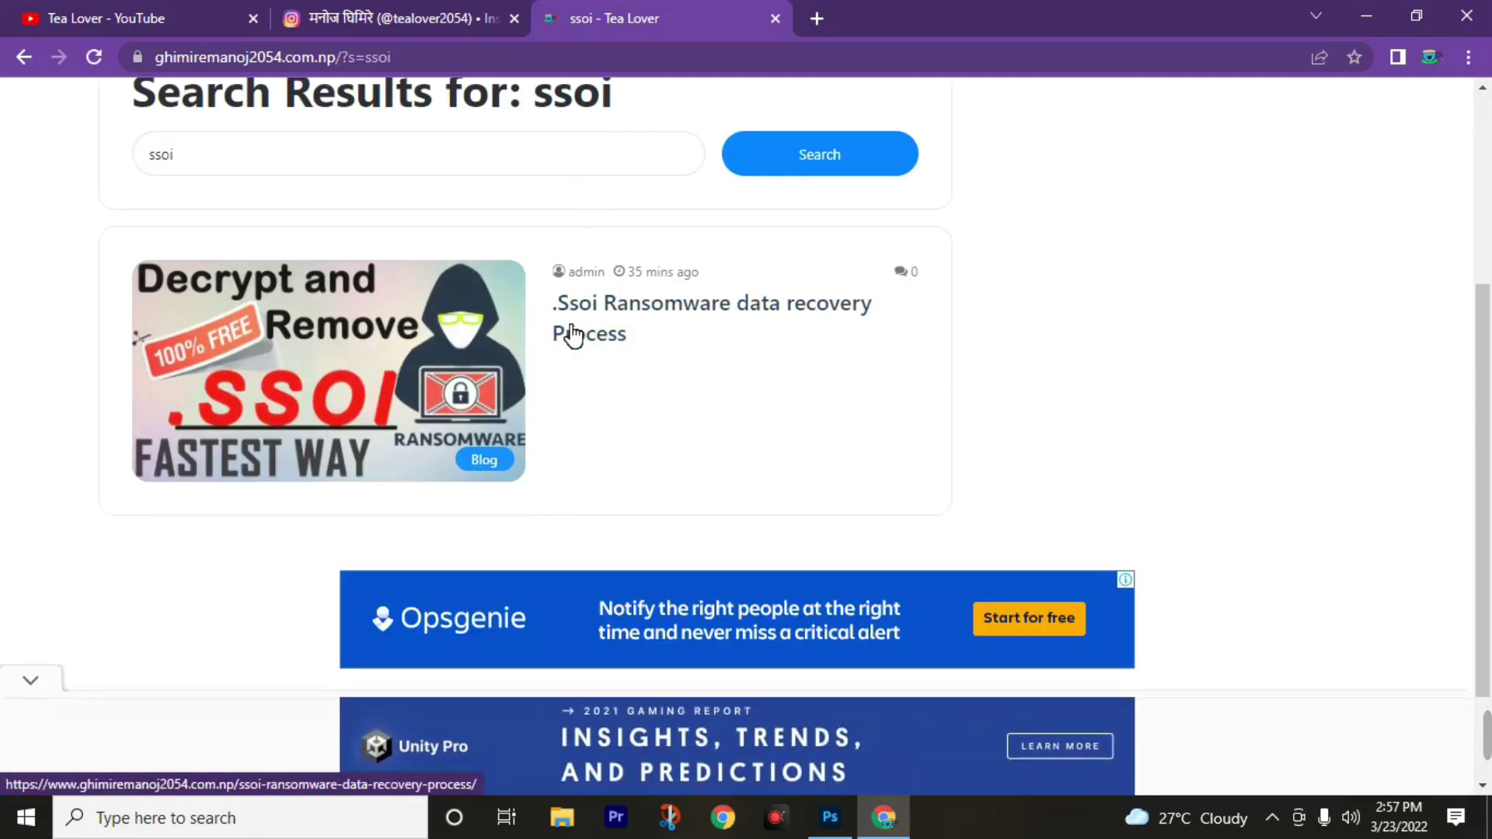
left_click(604, 320)
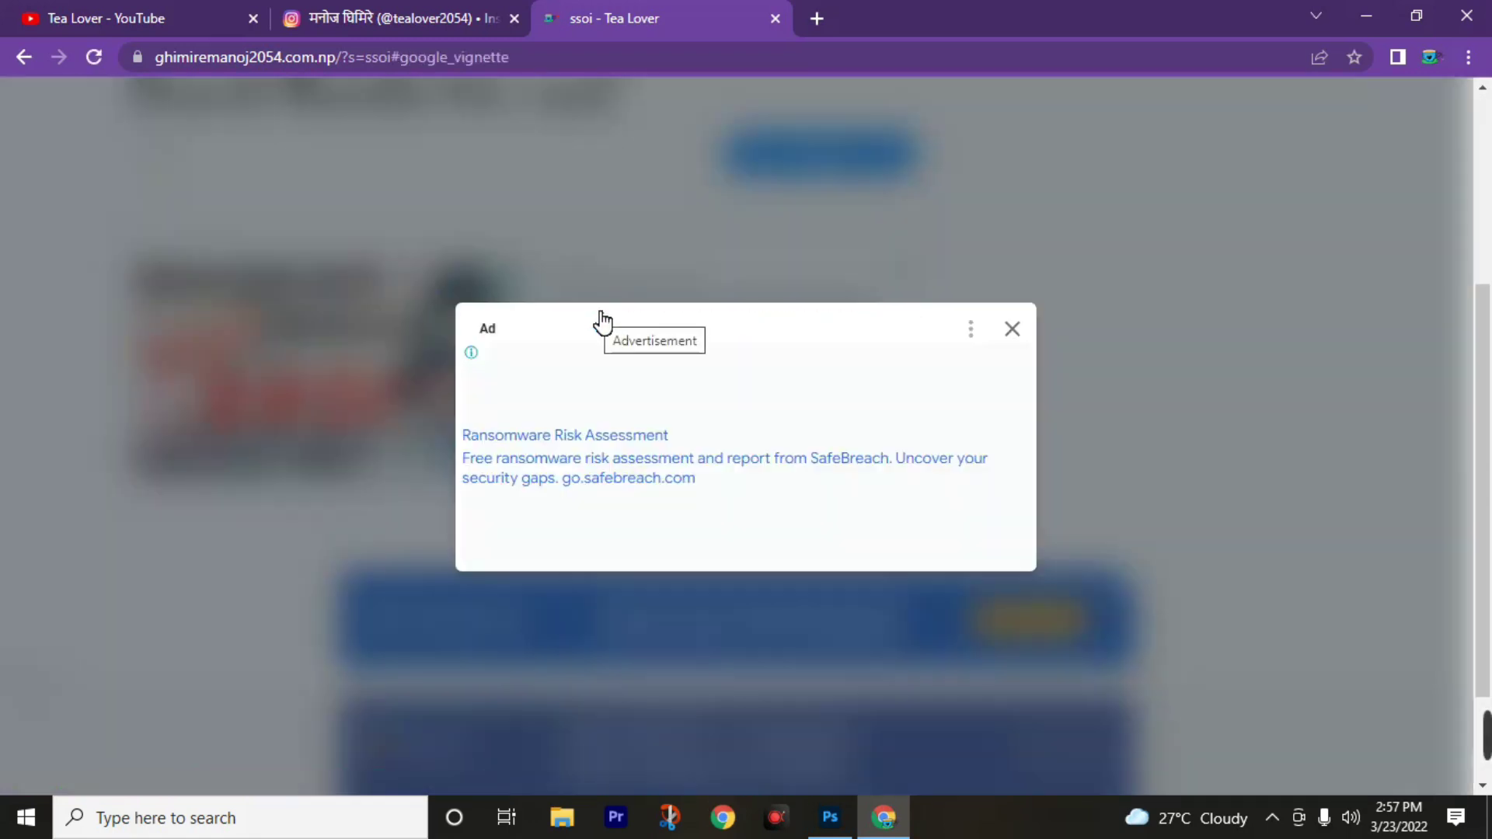
Dismiss the full-page ad and scroll down the article to its Download link.
left_click(1012, 329)
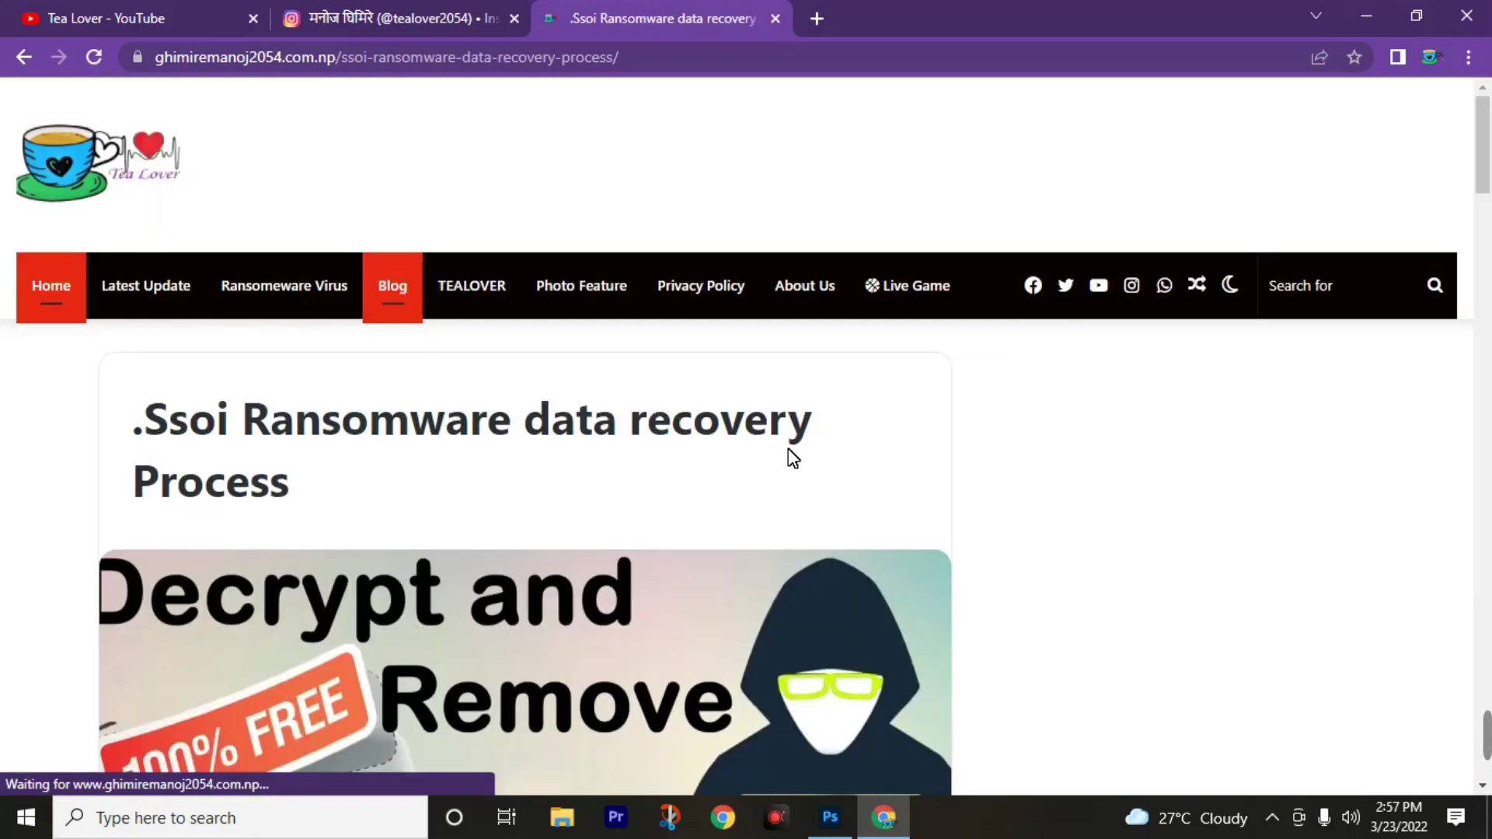
scroll(394, 551, "down", 4)
scroll(386, 549, "up", 1)
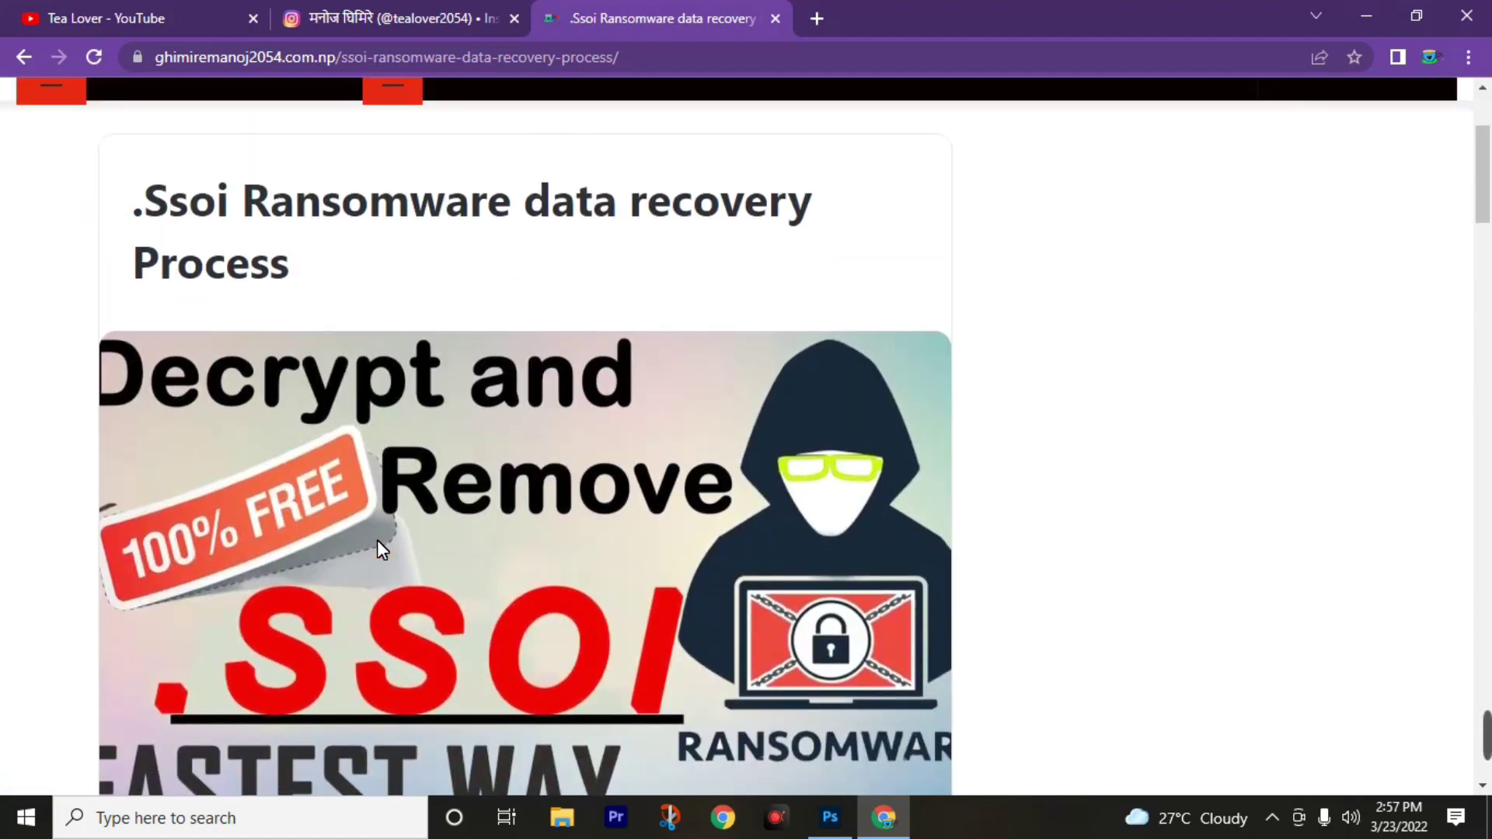
scroll(357, 649, "down", 5)
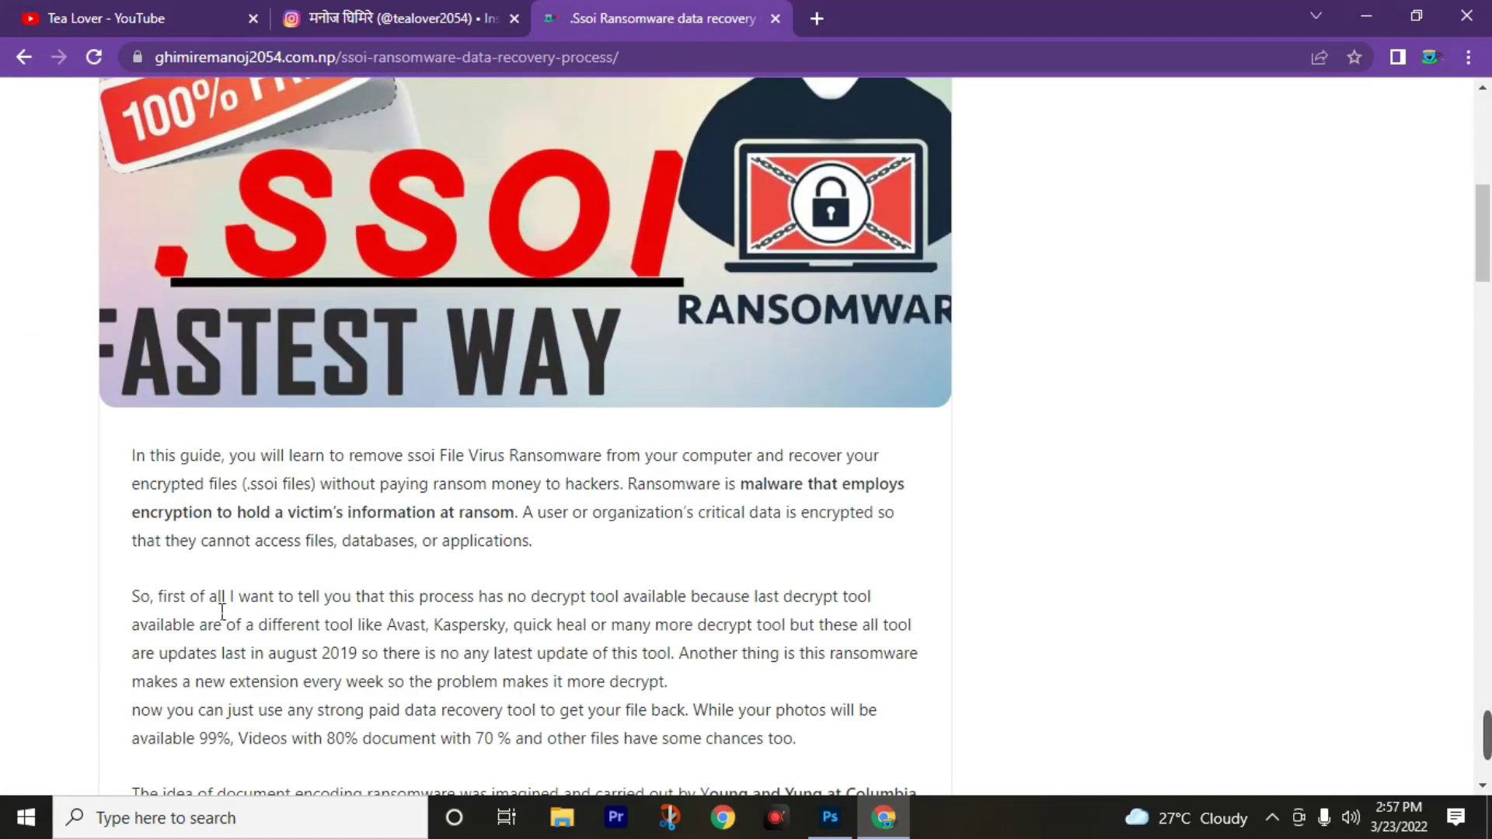
scroll(233, 606, "down", 6)
scroll(296, 543, "down", 4)
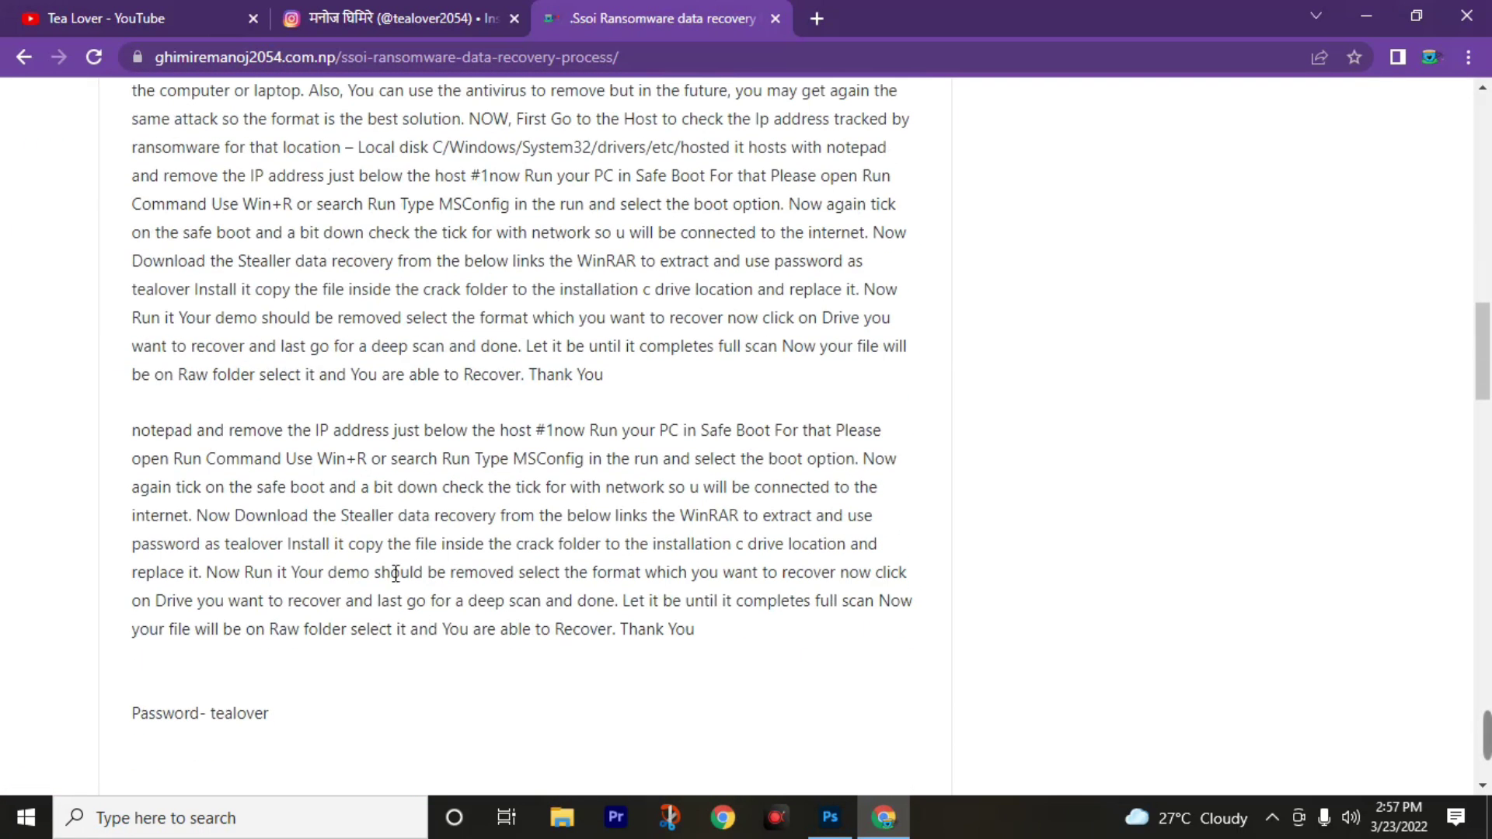
scroll(382, 557, "down", 3)
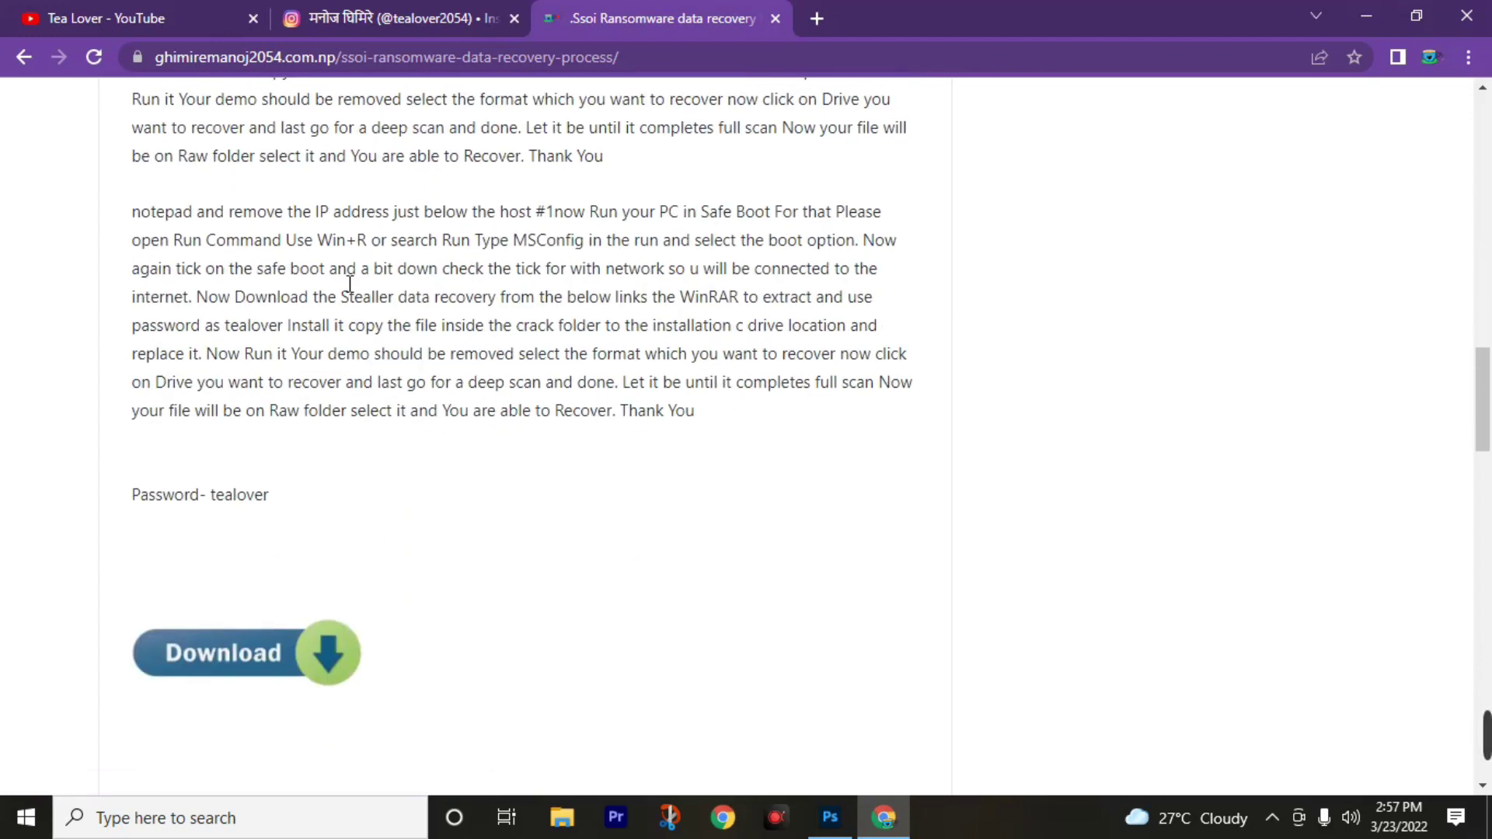
scroll(437, 364, "up", 4)
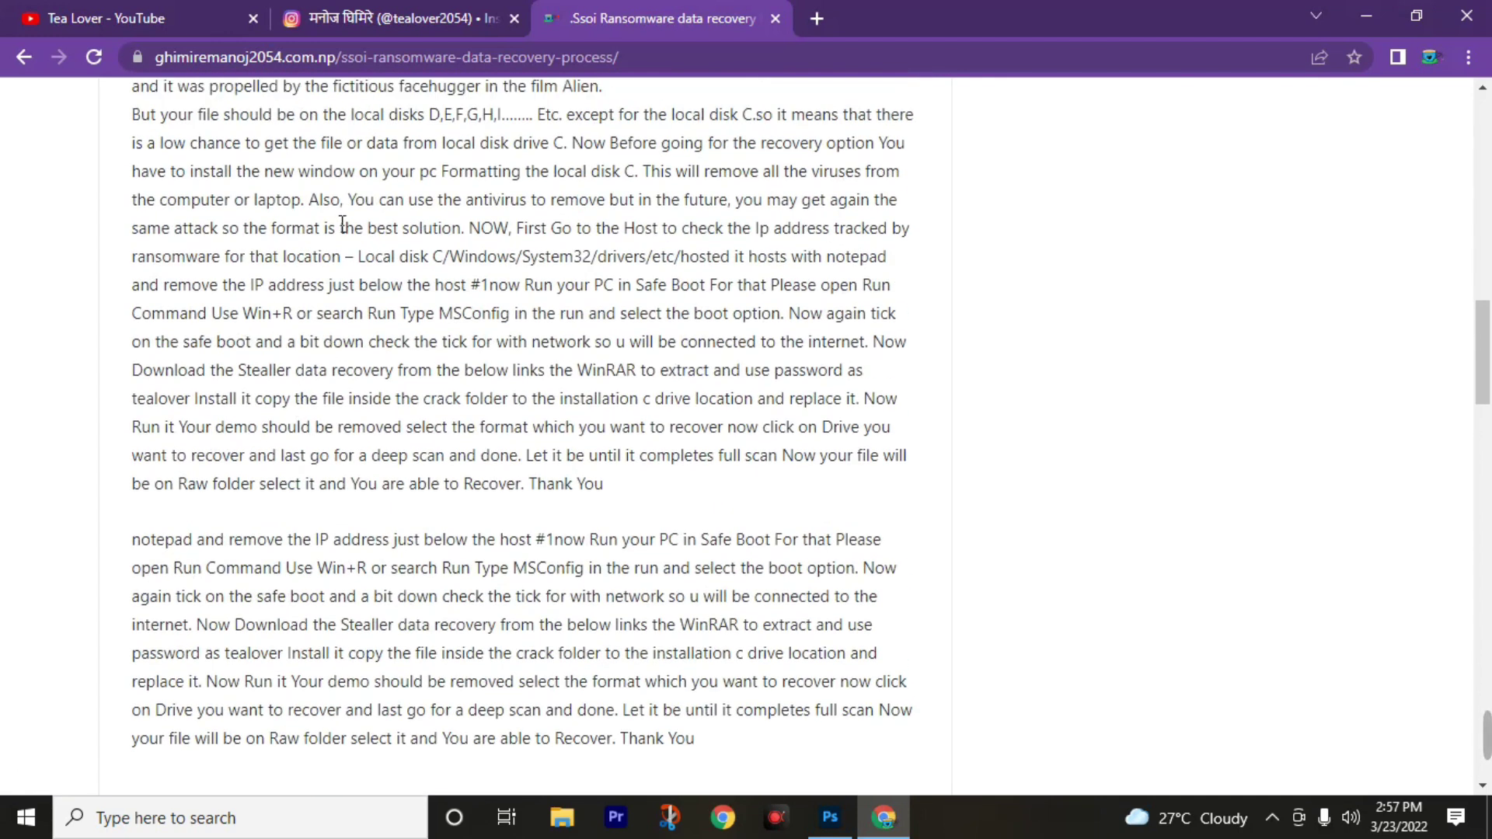
scroll(400, 481, "down", 5)
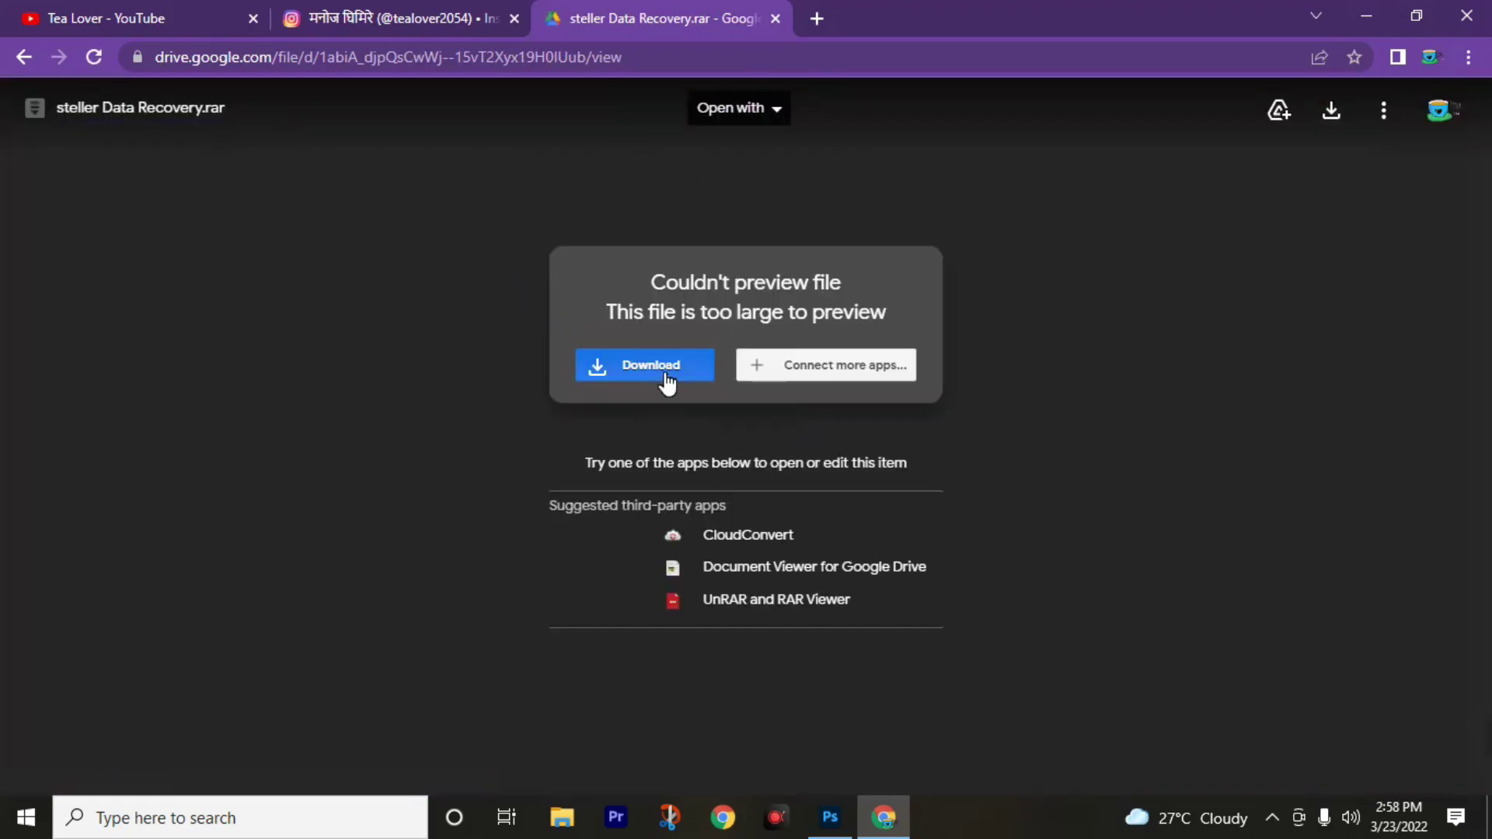
Download 'steller Data Recovery.rar' past the virus-scan warning and show it in Downloads.
left_click(666, 382)
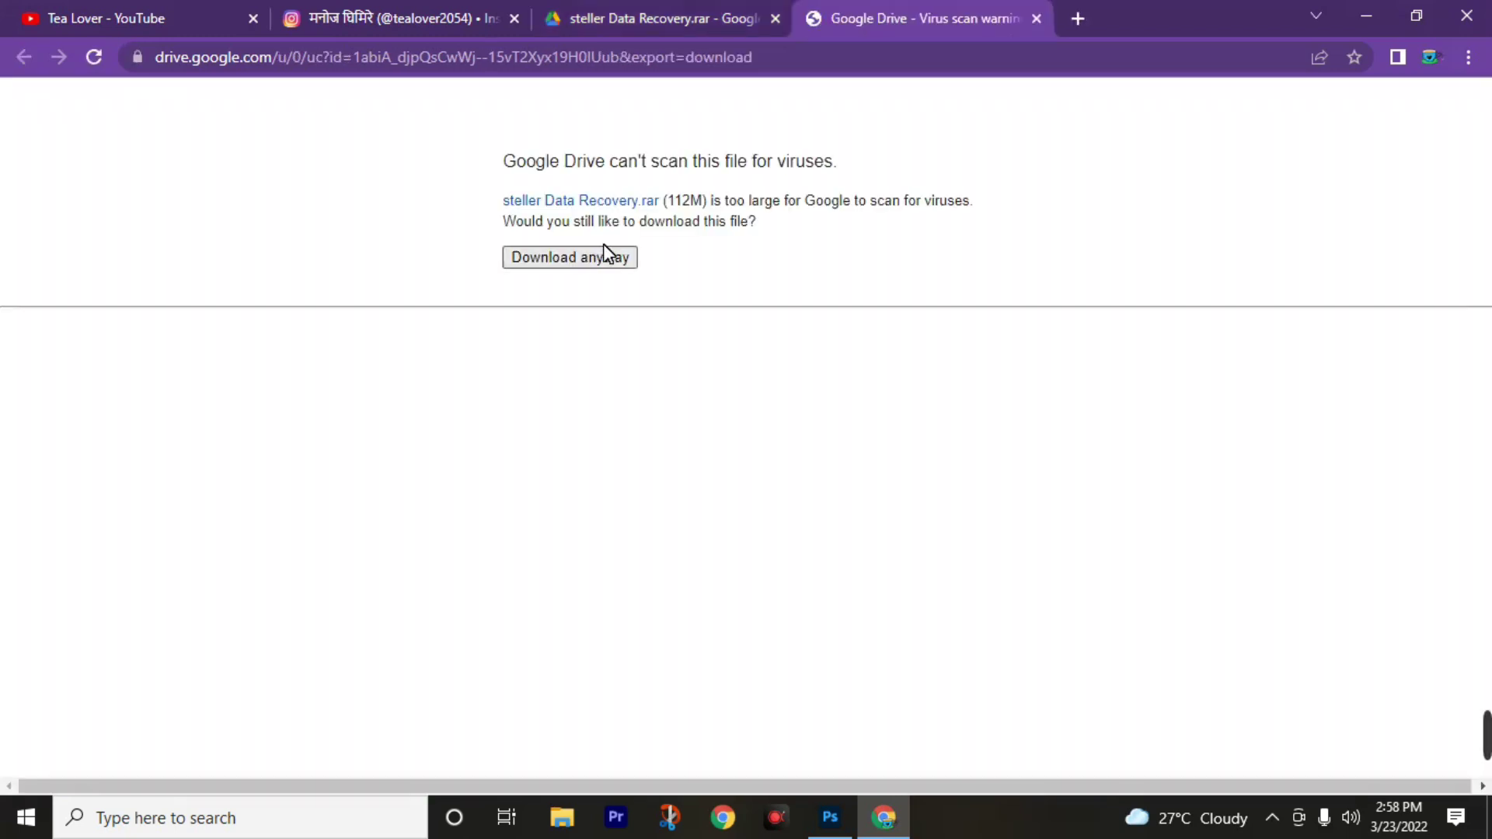
left_click(553, 267)
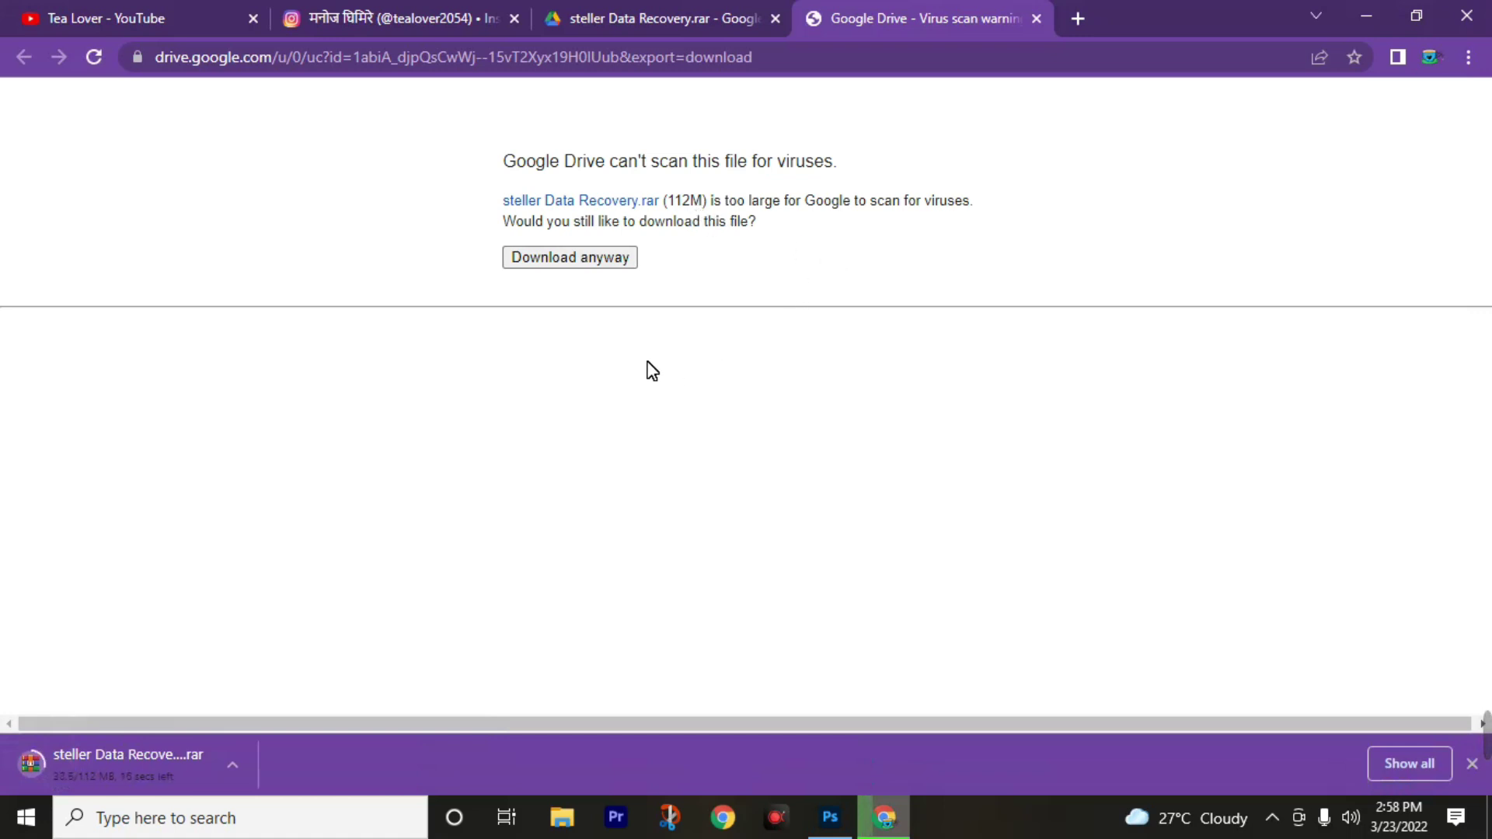
left_click(233, 765)
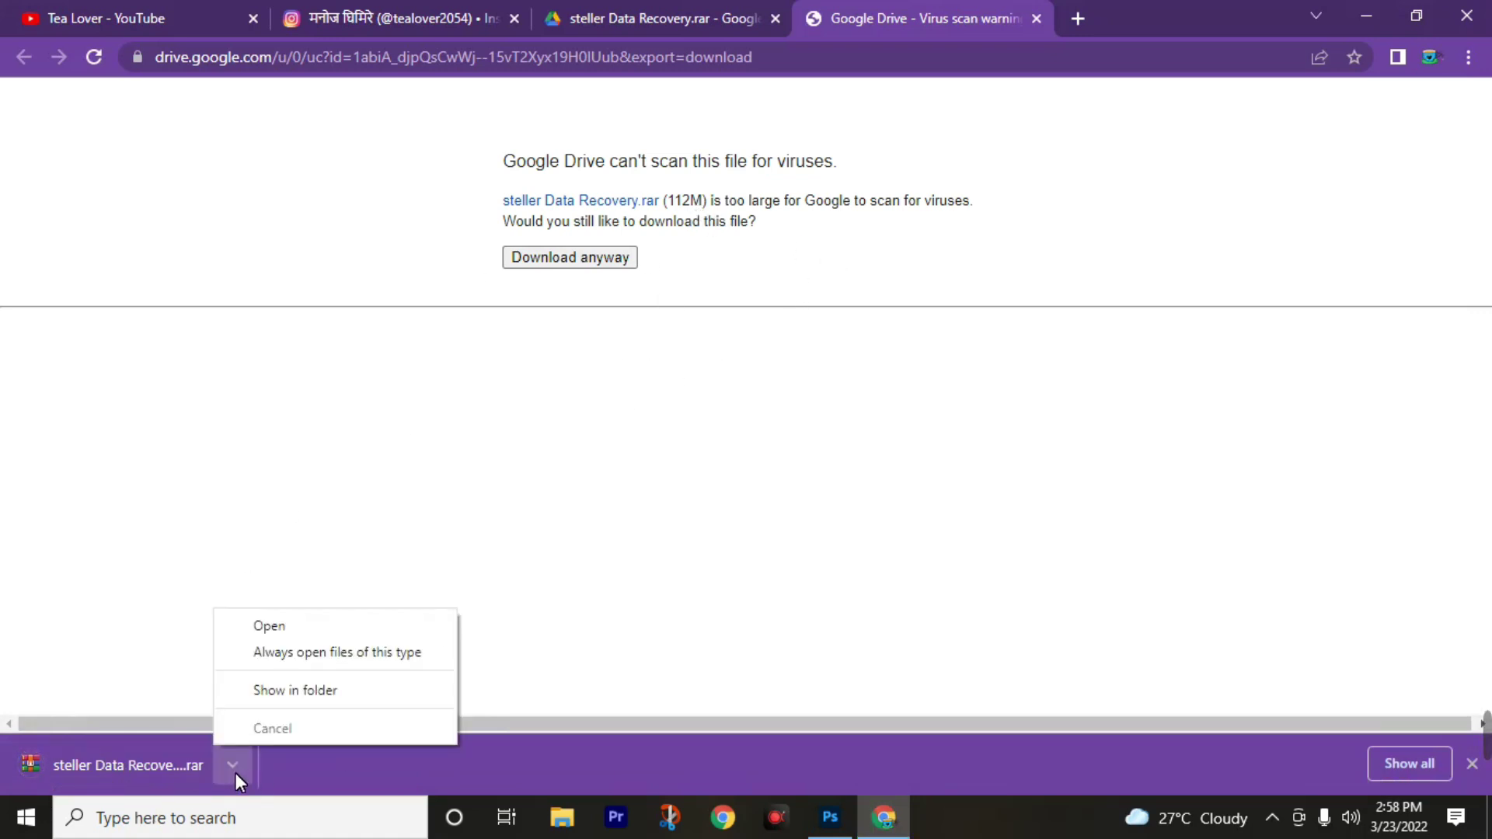
left_click(316, 692)
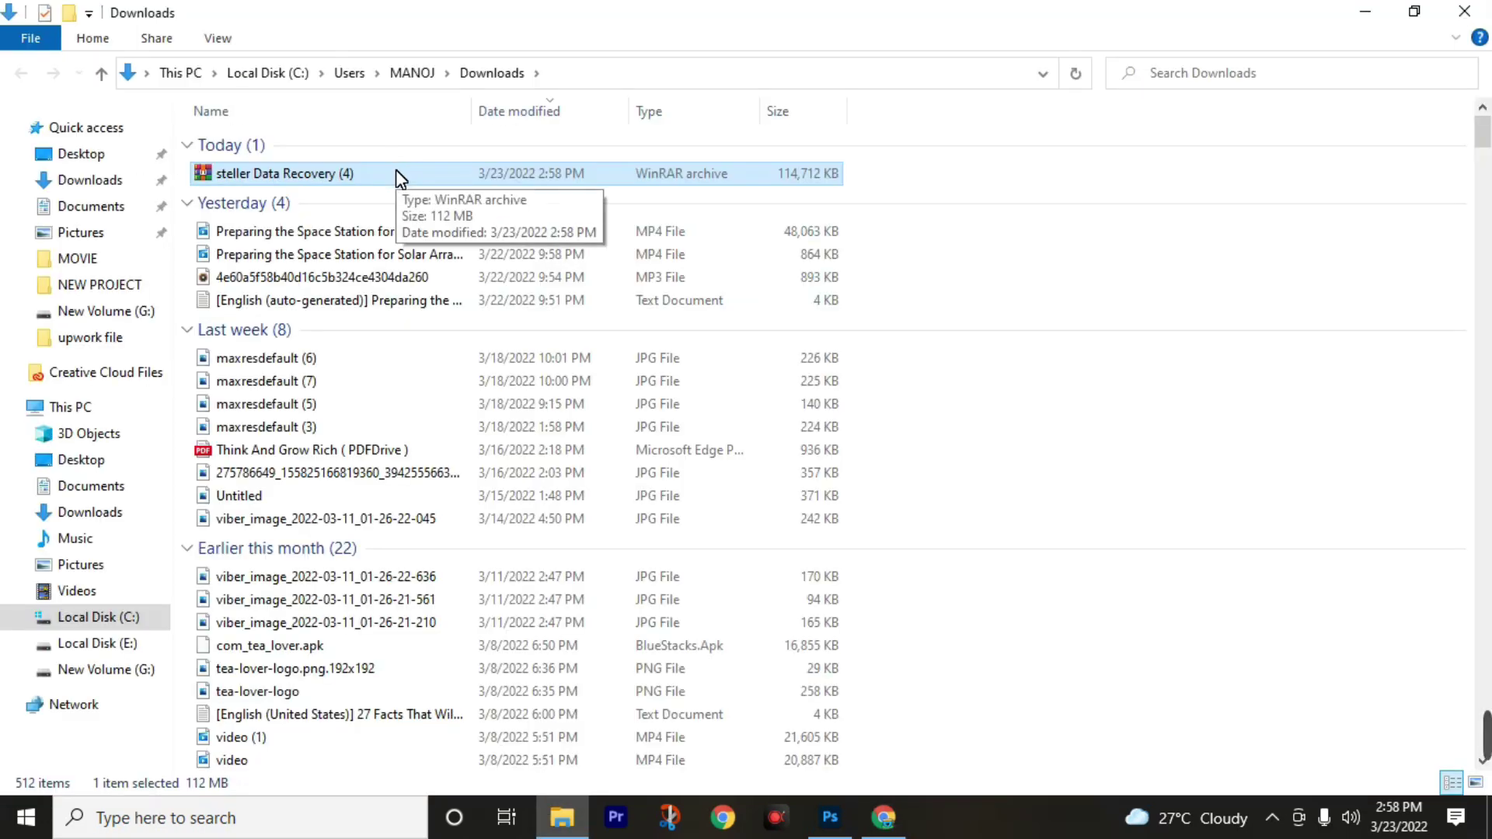
Extract the archive to 'steller Data Recovery (4)\' and copy the archive password from the download page.
right_click(395, 169)
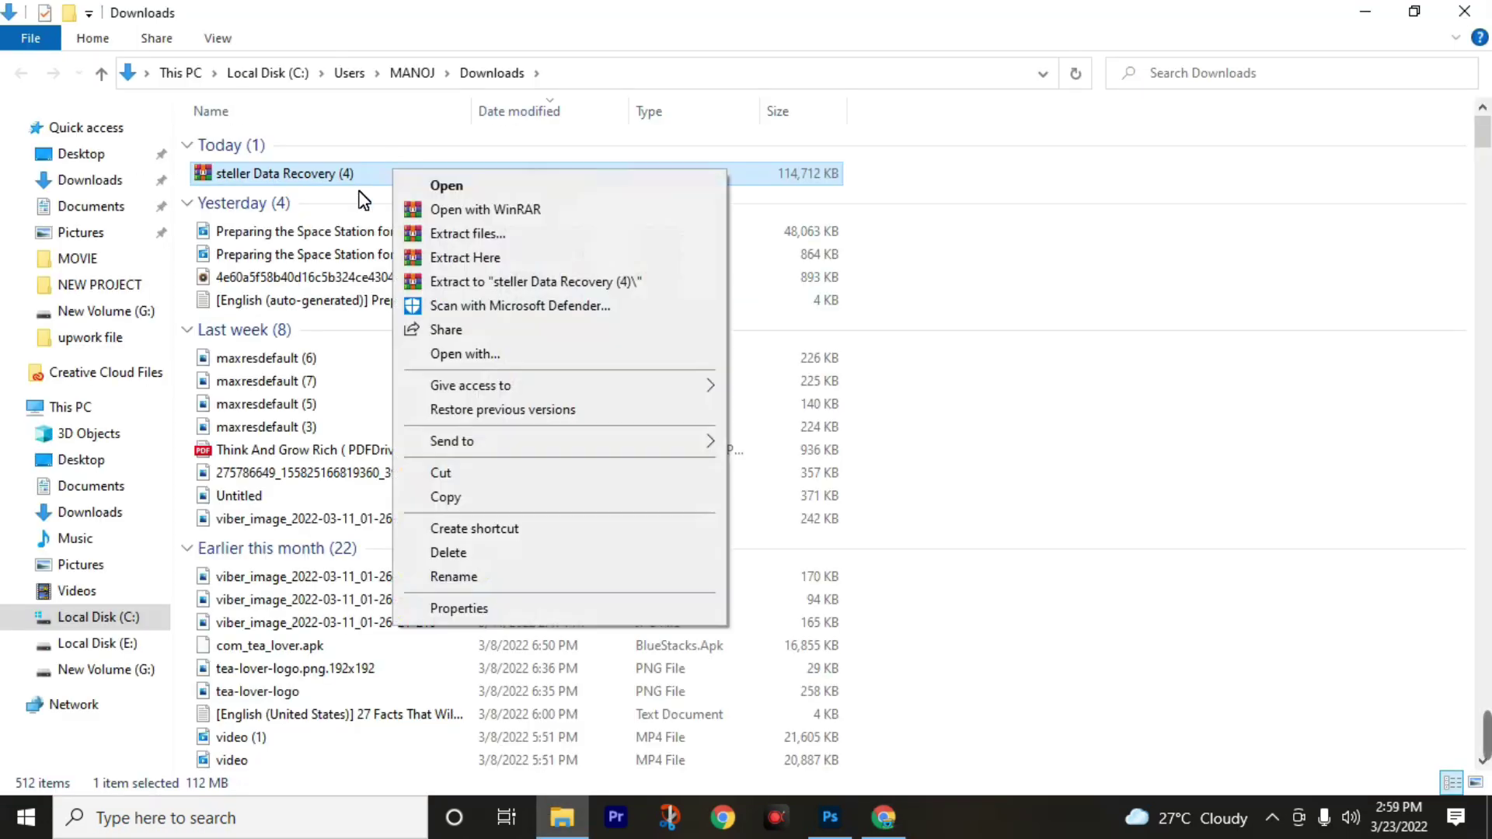
left_click(474, 283)
left_click(883, 825)
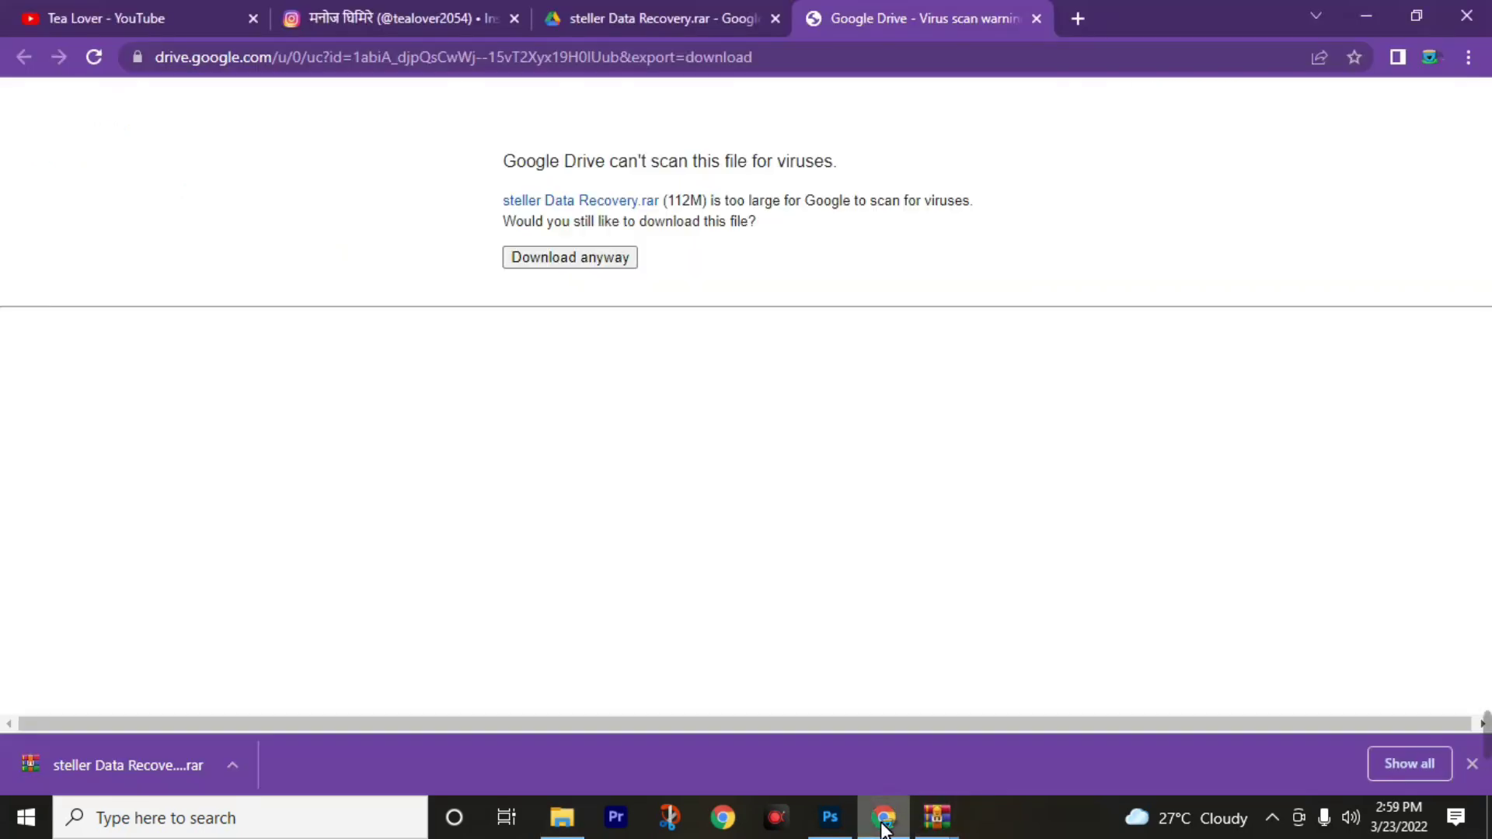
left_click(614, 19)
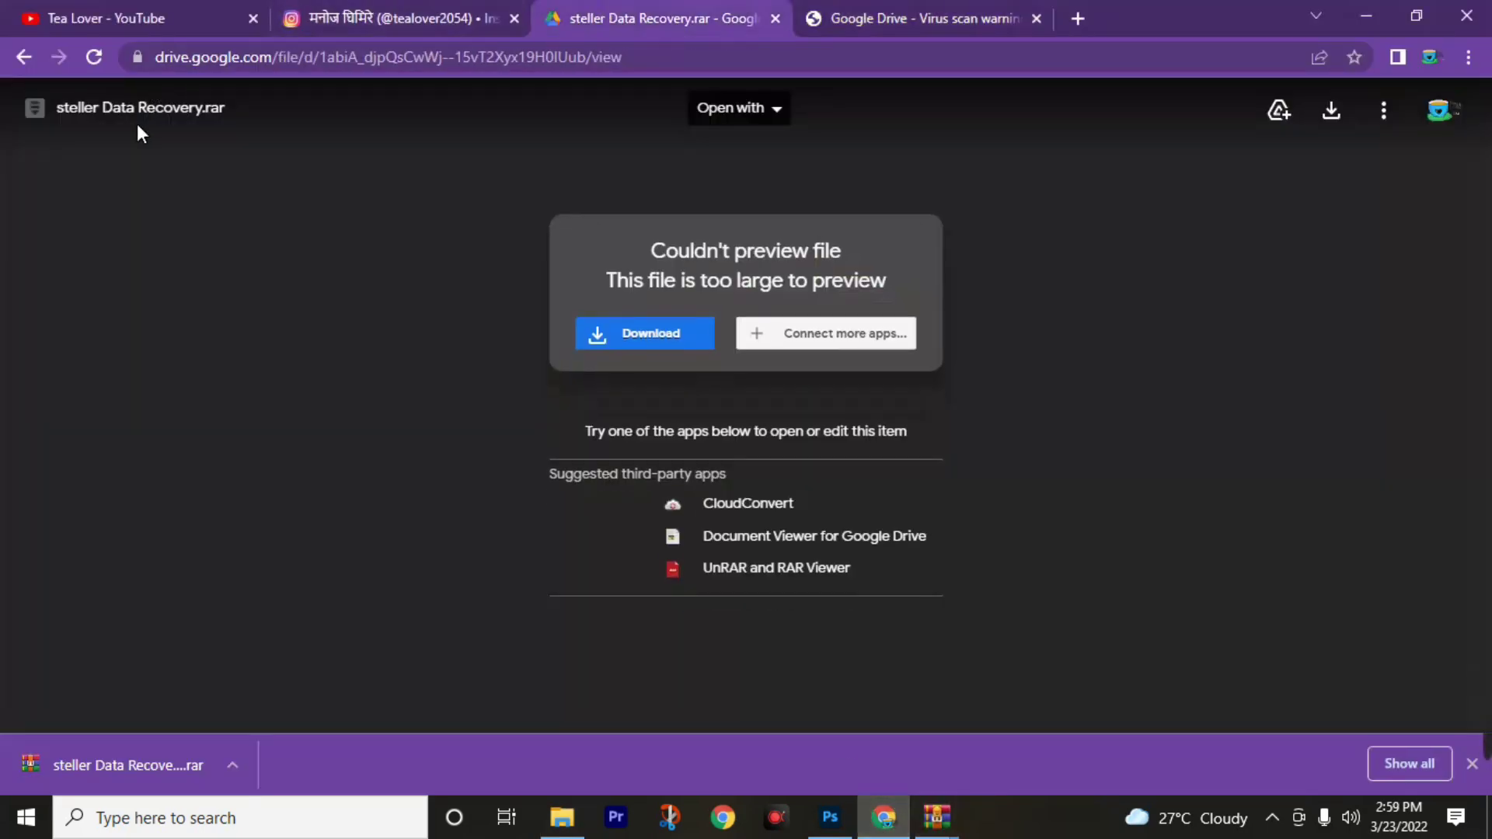
left_click(22, 54)
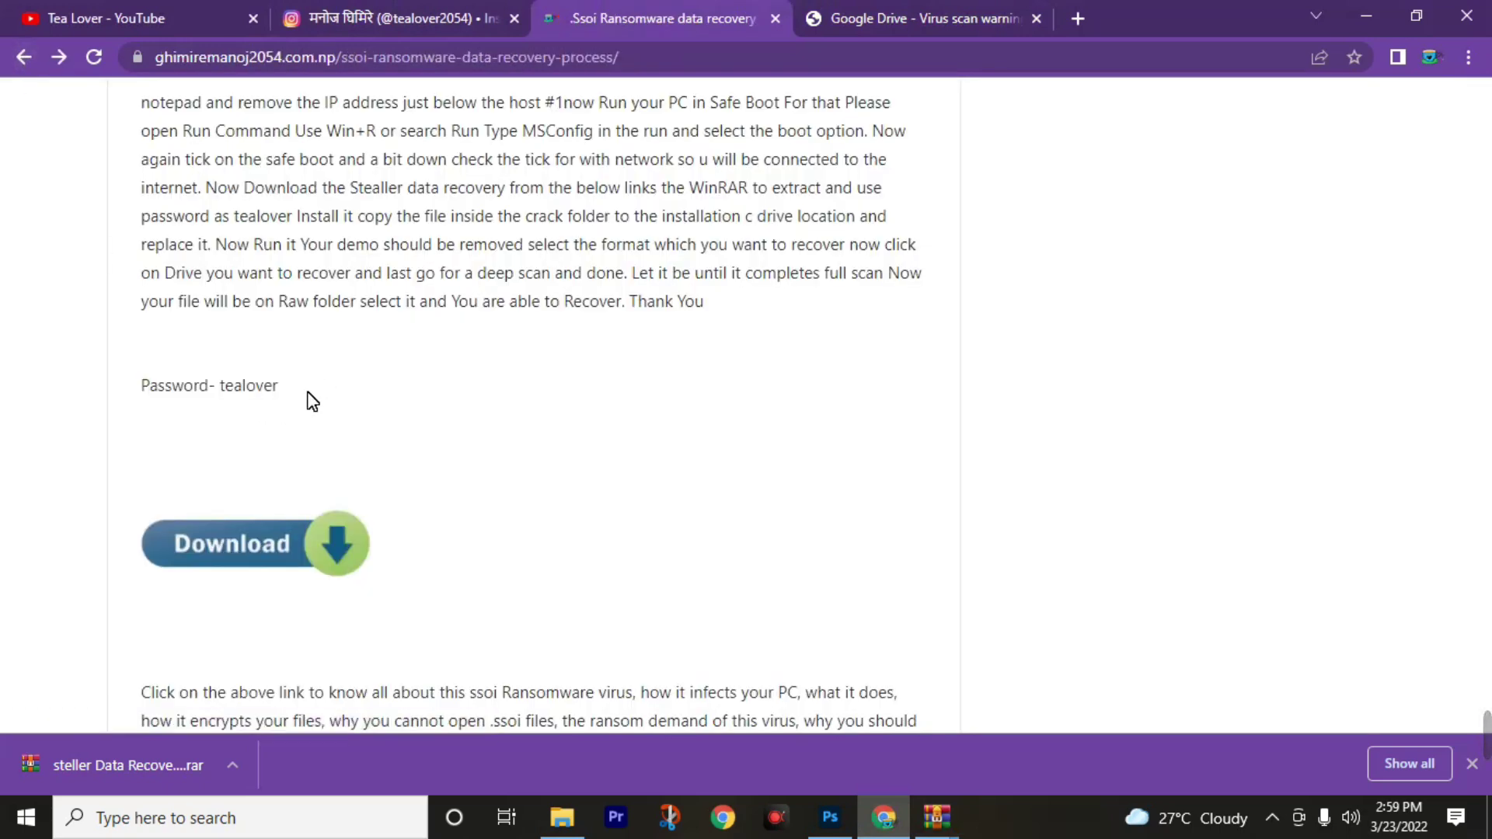
left_click_drag(281, 387, 219, 392)
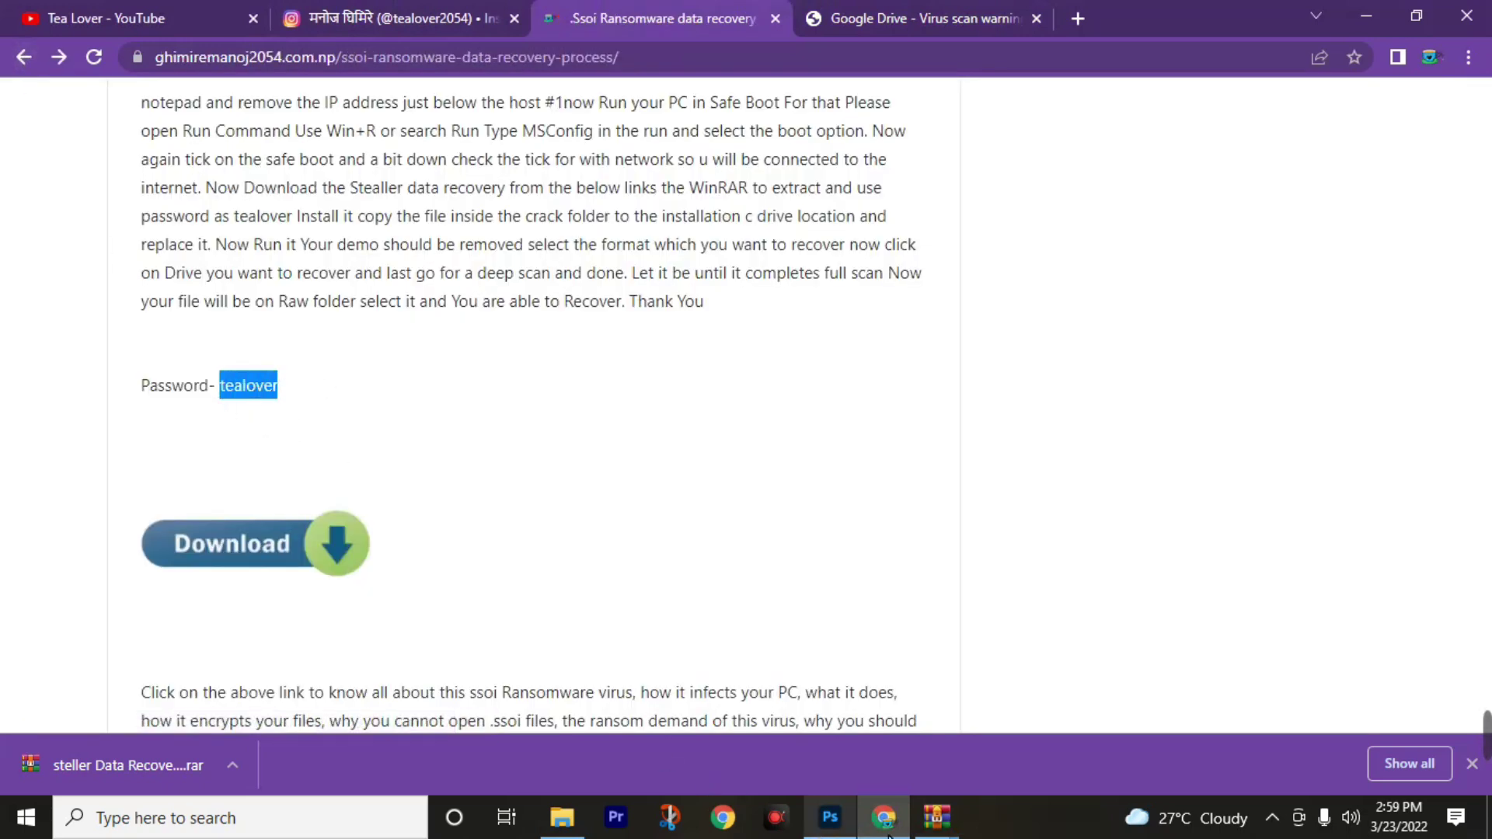
Enter the archive password in WinRAR's prompt and confirm to finish extraction.
left_click(936, 816)
left_click(1017, 727)
type("tealover")
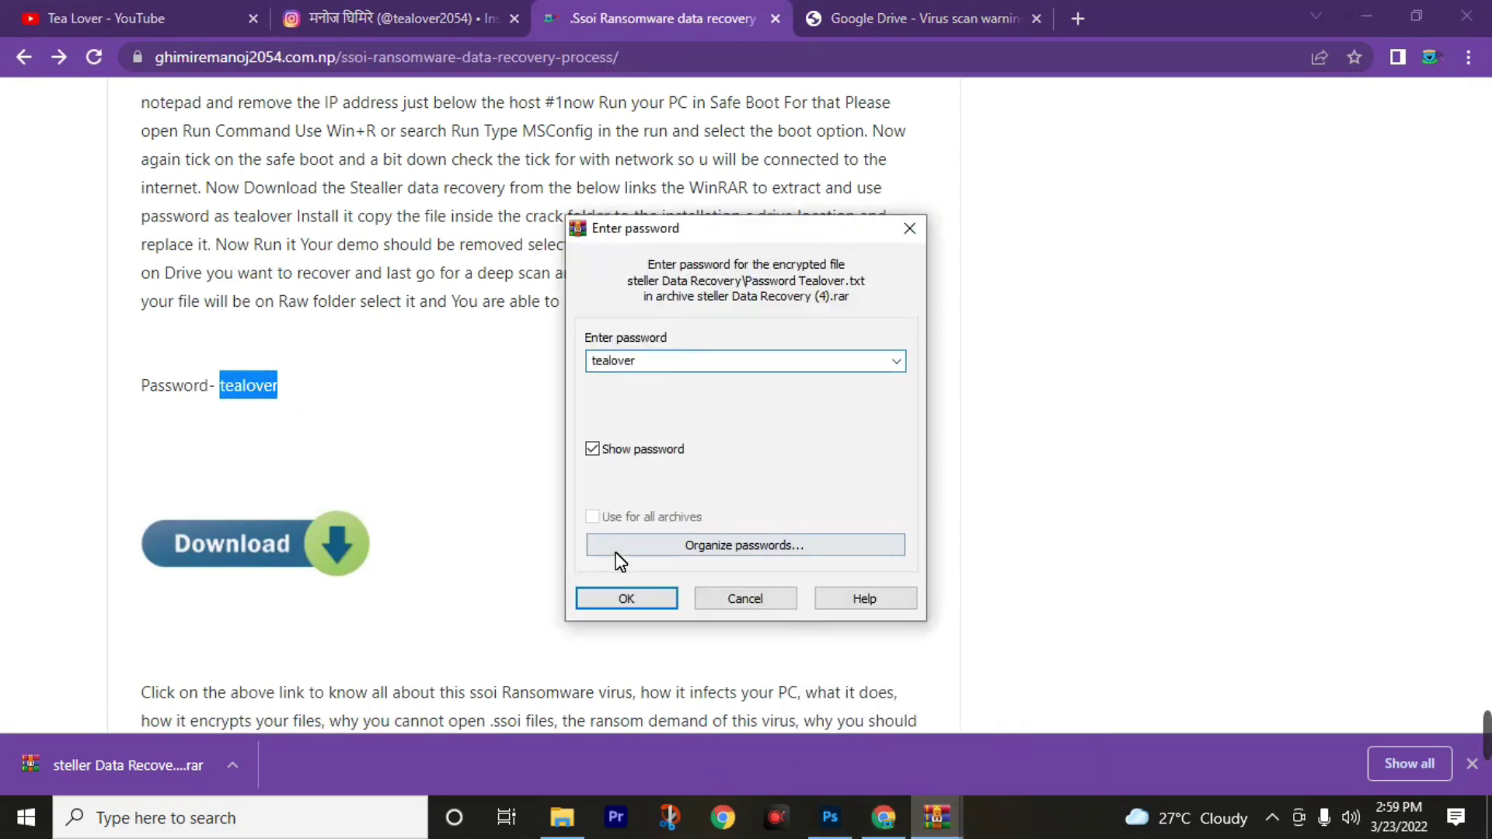
left_click(627, 596)
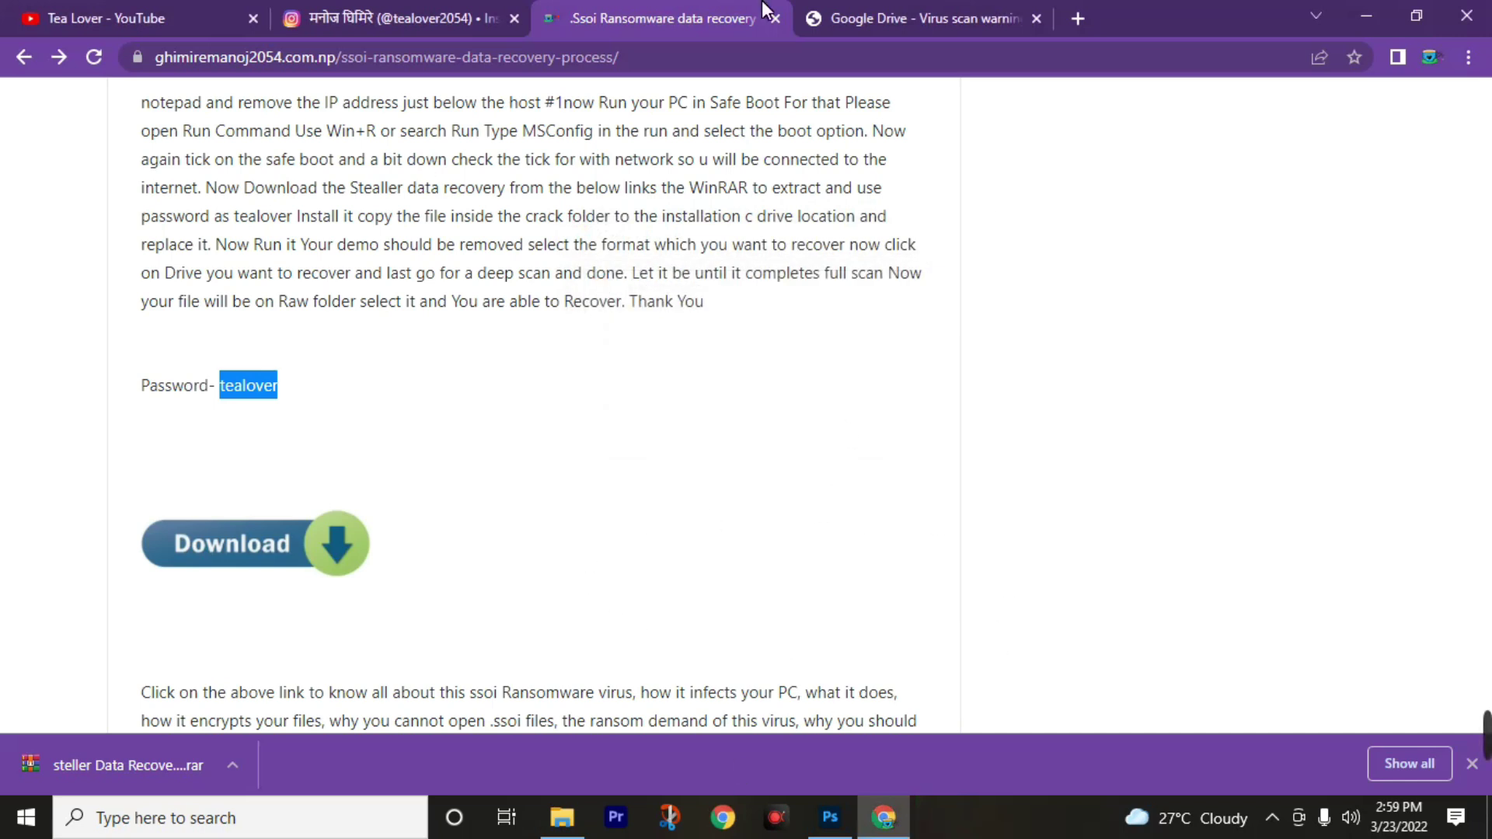
Open steller Data Recovery (4) > steller Data Recovery > Stellar_Data_Recovery_Professional_9.0.0.5 and run the installer.
left_click(561, 817)
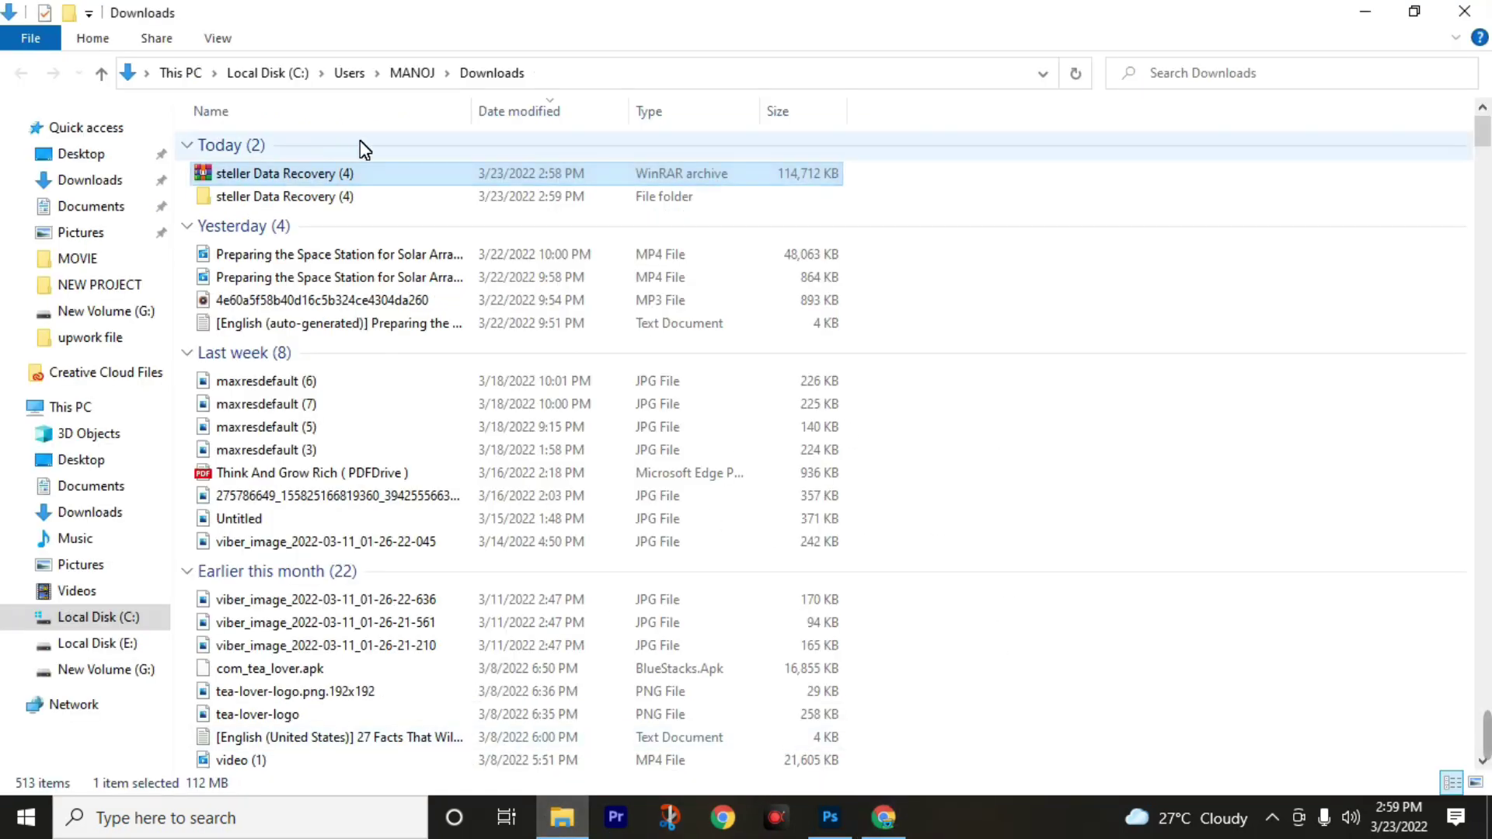
double_click(450, 201)
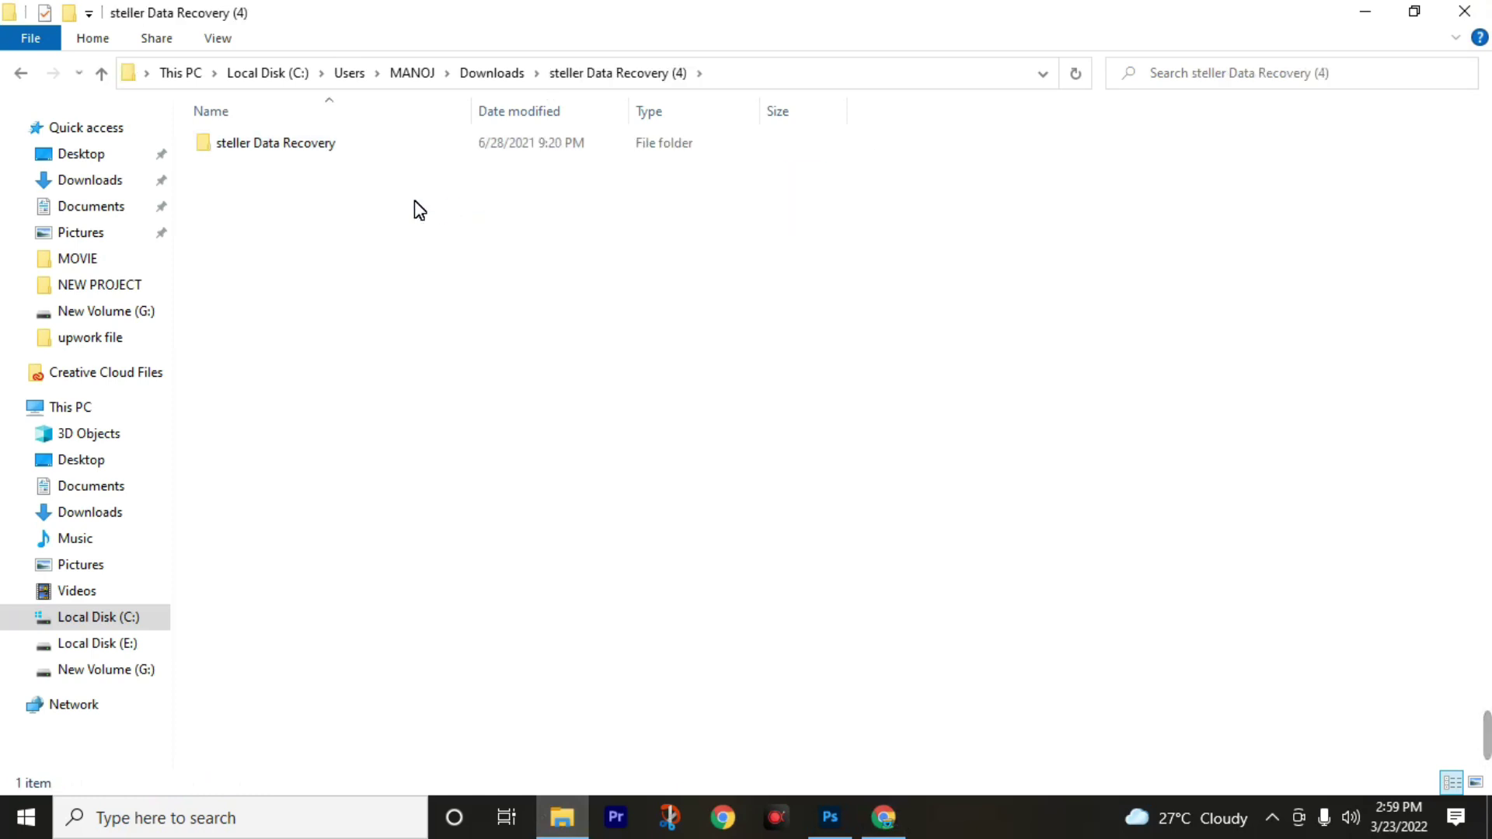
double_click(399, 147)
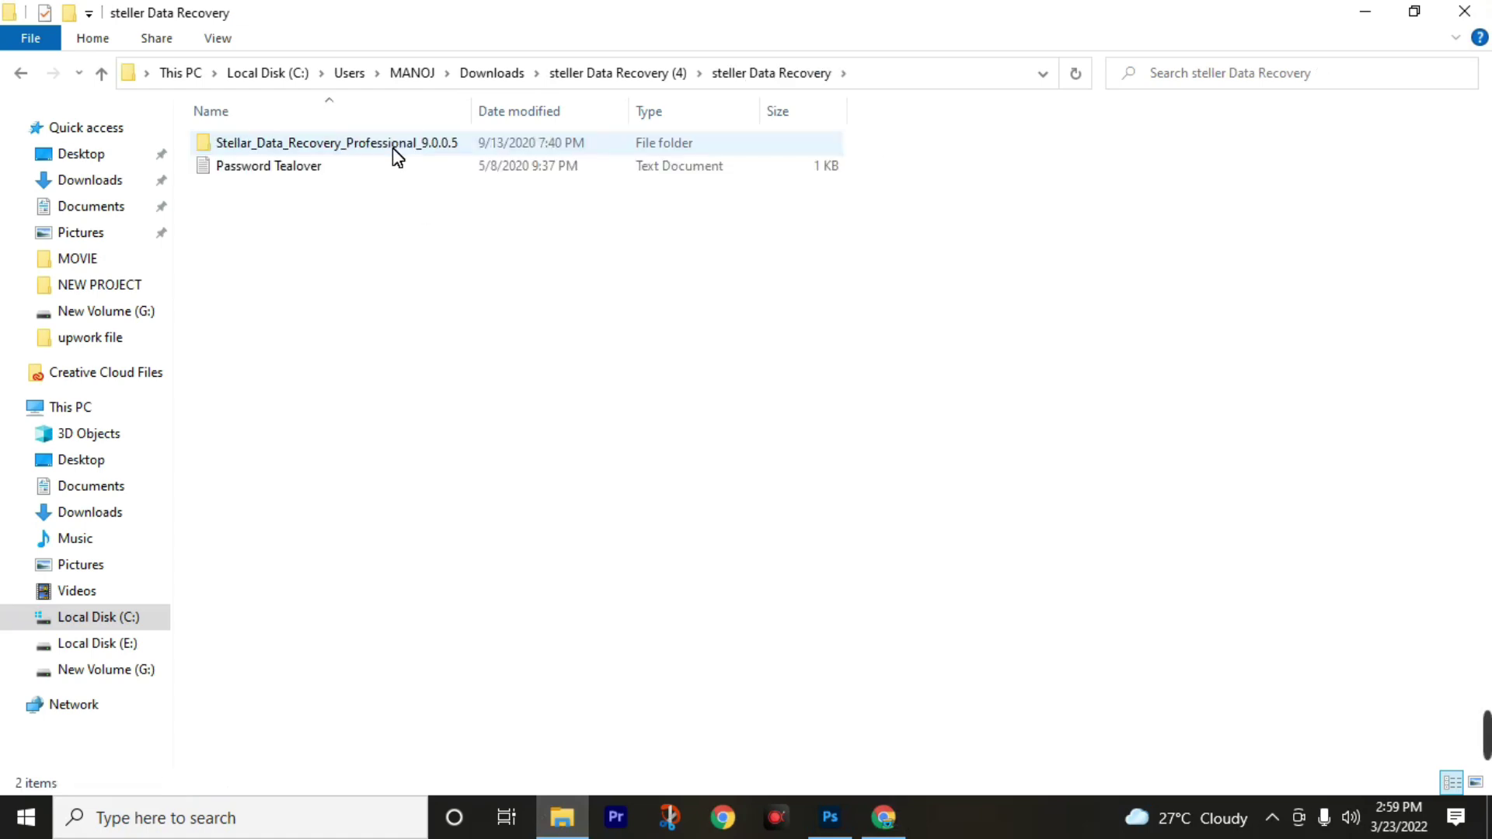
double_click(393, 148)
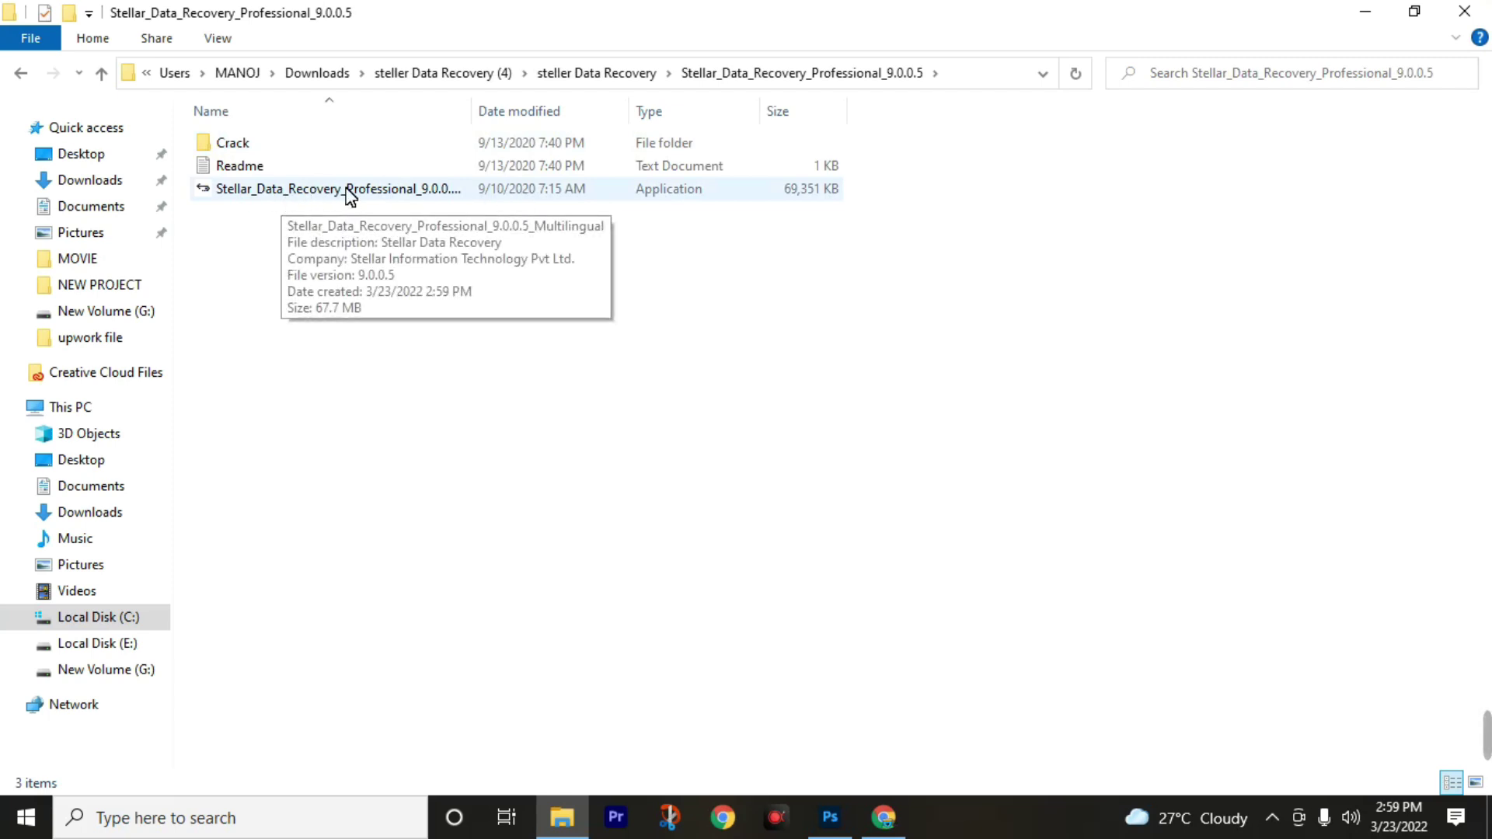
double_click(509, 188)
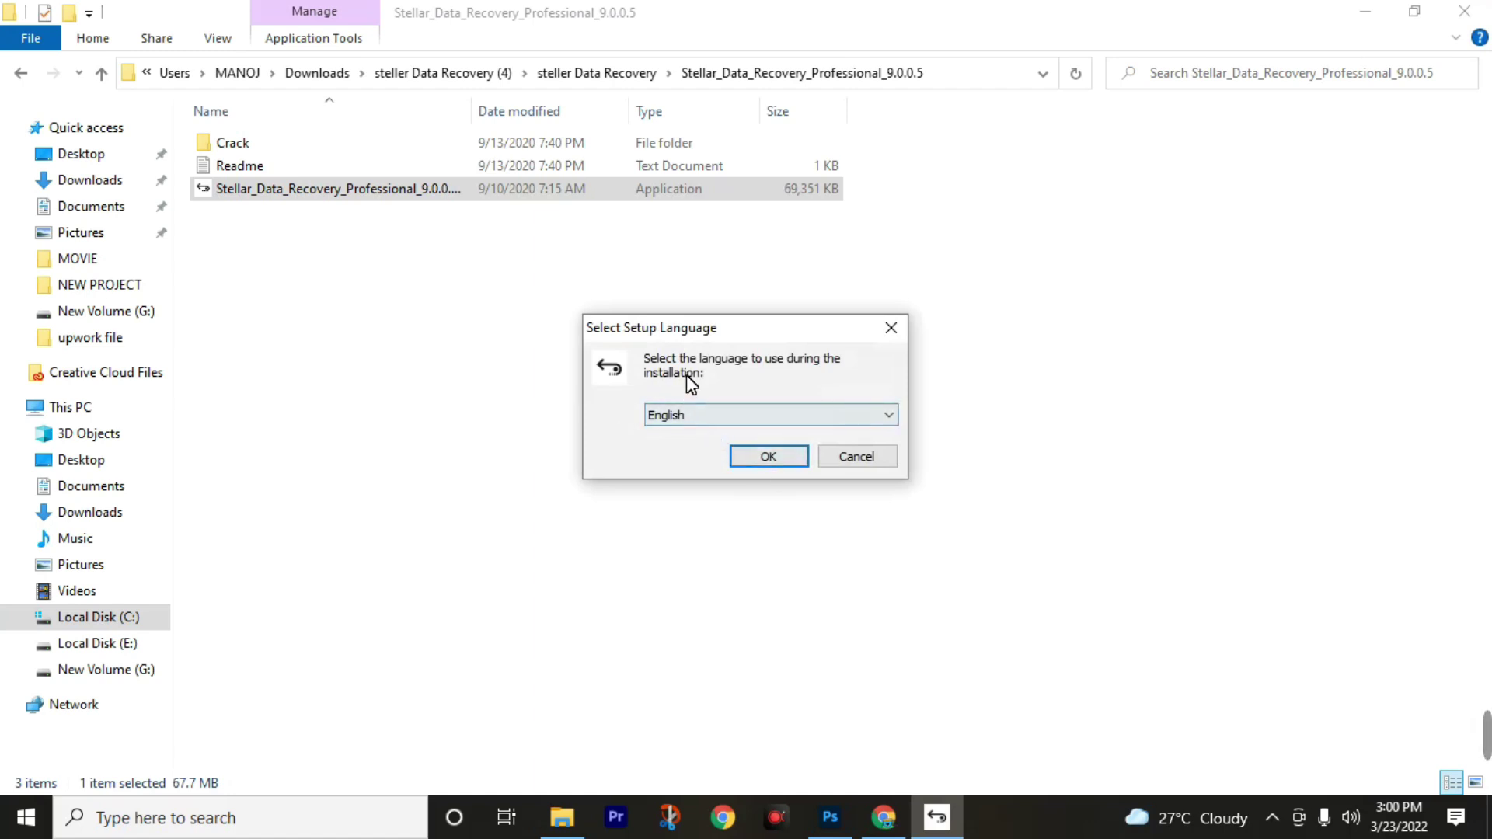
Install Stellar Data Recovery in English to C:\Program Files\Stellar Data Recovery, keeping the default Start Menu folder and tasks.
left_click(744, 457)
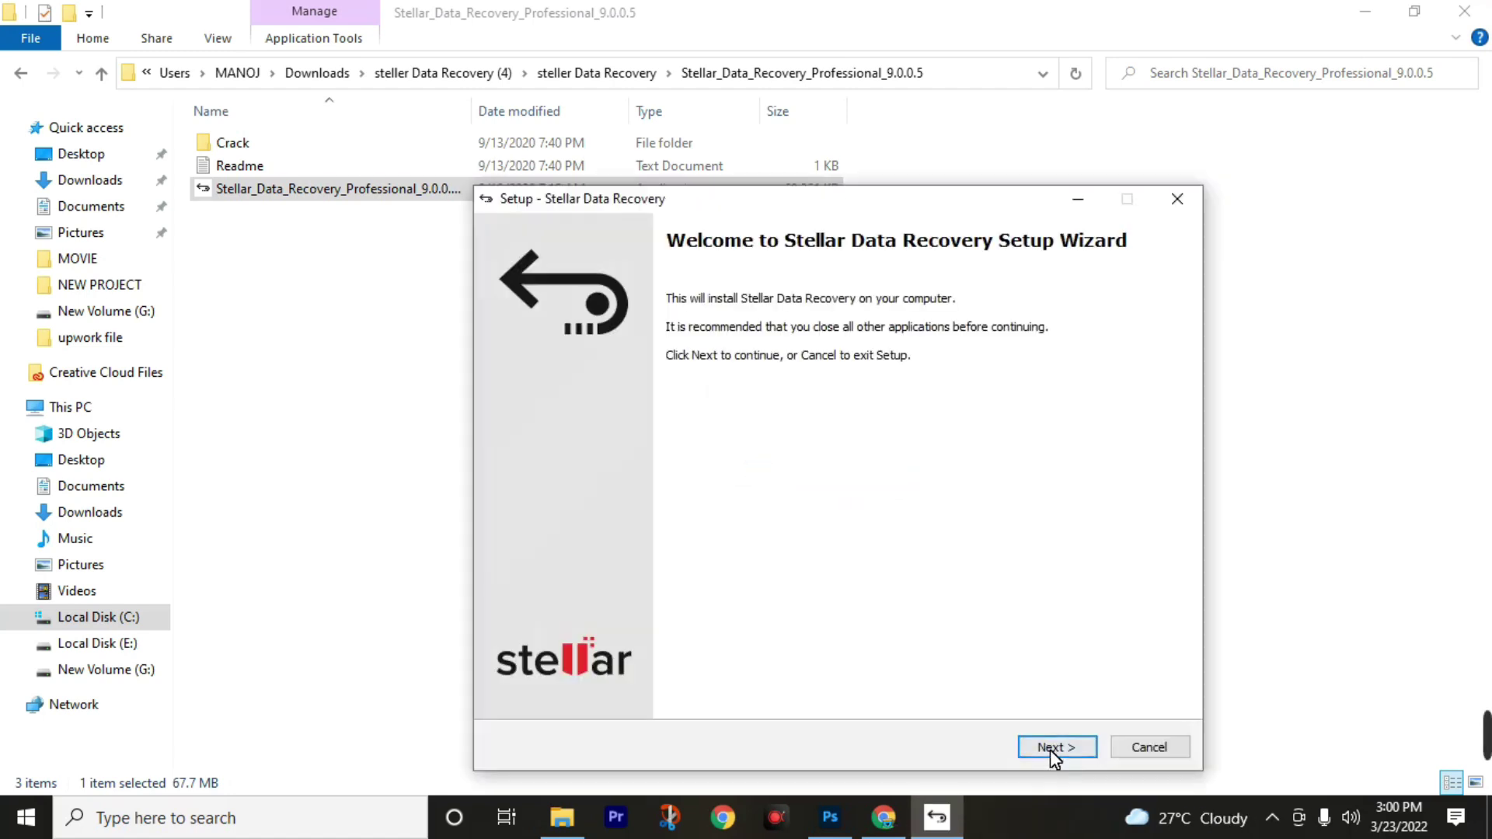
left_click(1050, 748)
left_click(1051, 749)
left_click(1051, 748)
left_click(1051, 748)
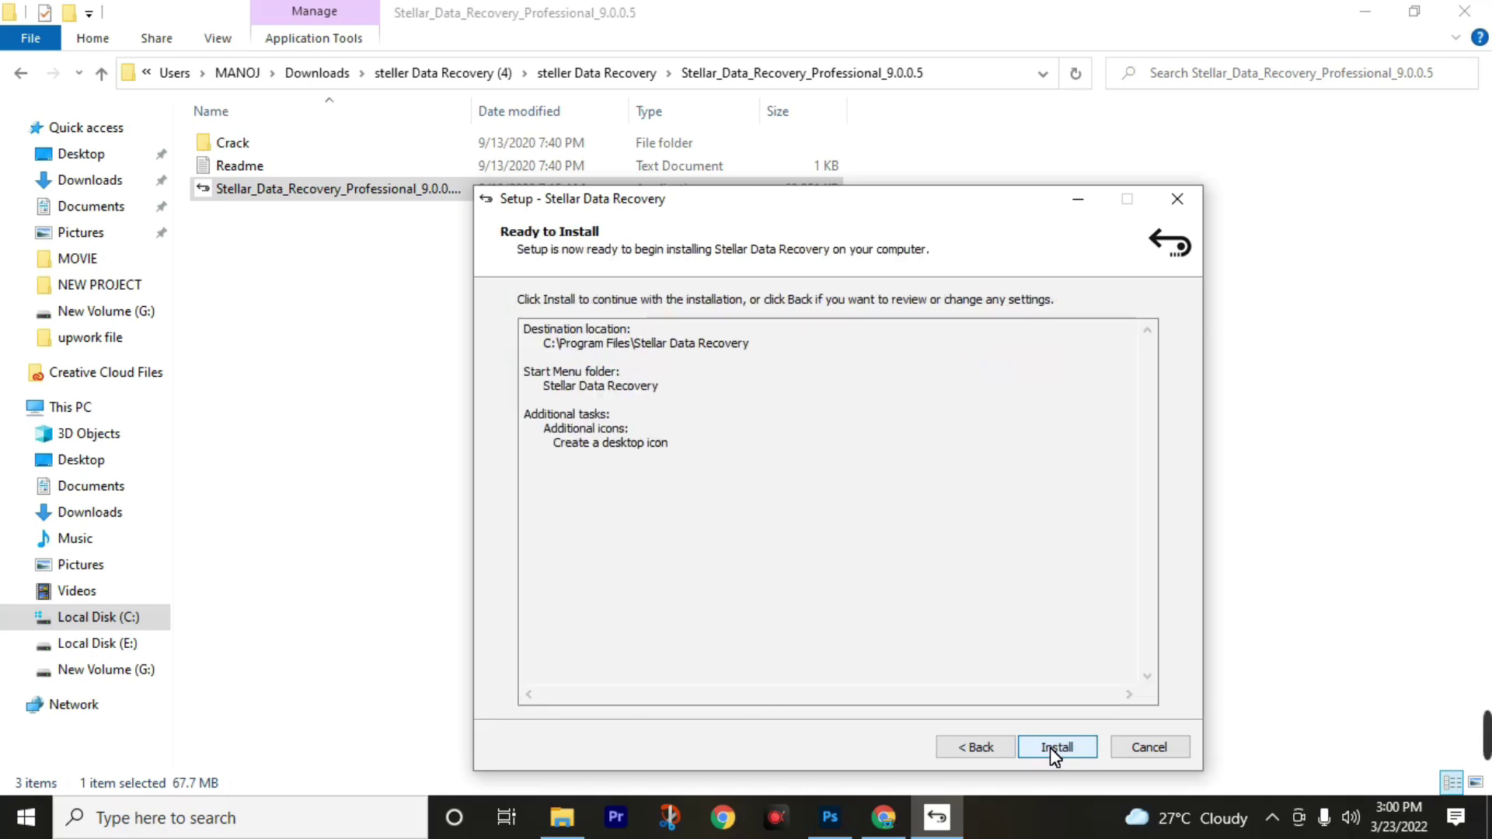
left_click(1048, 746)
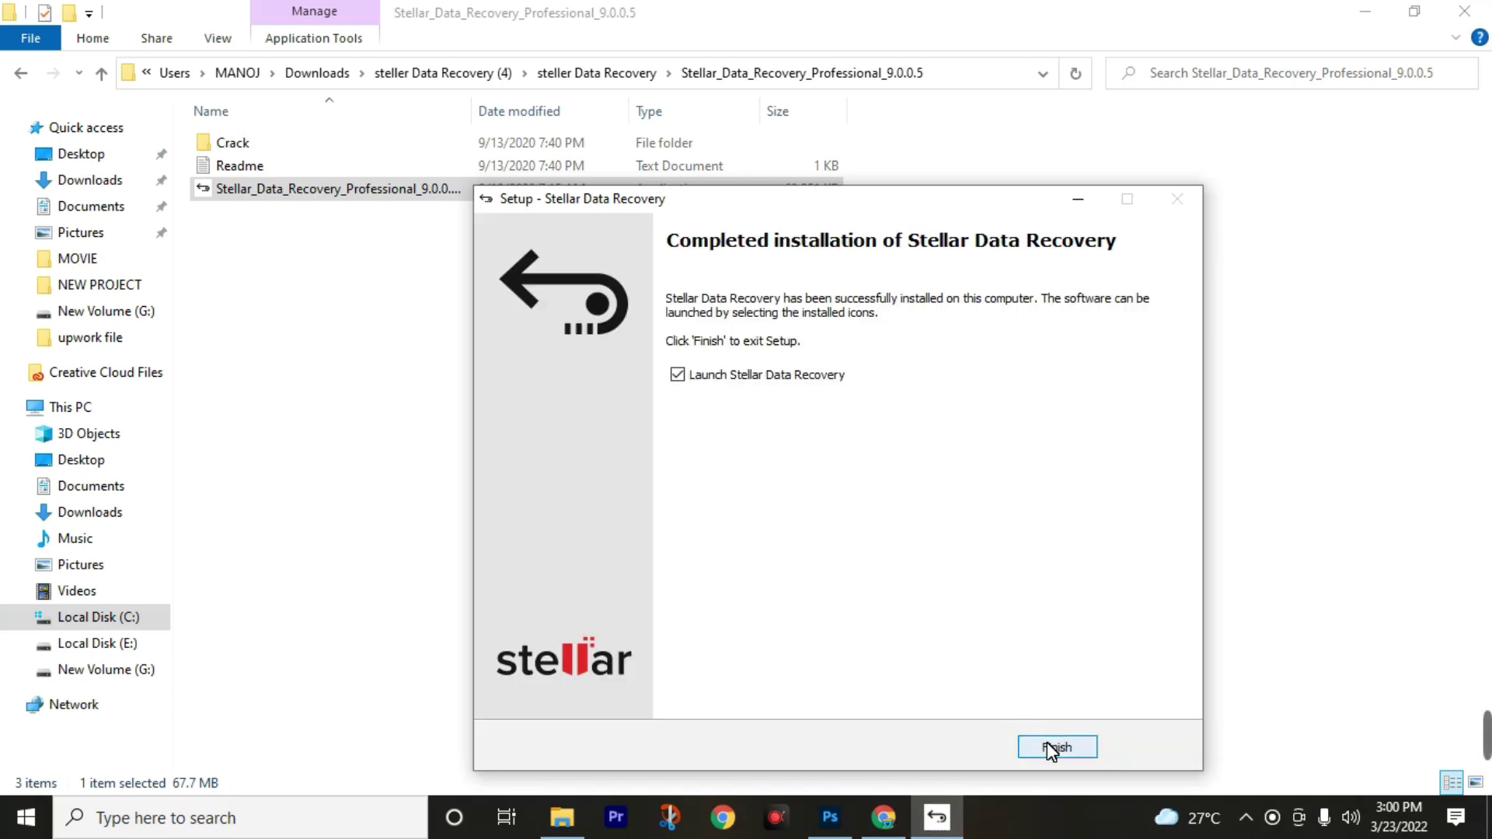
Finish setup, view the demo's Select What To Recover page over the desktop, then close Stellar Data Recovery.
left_click(1050, 747)
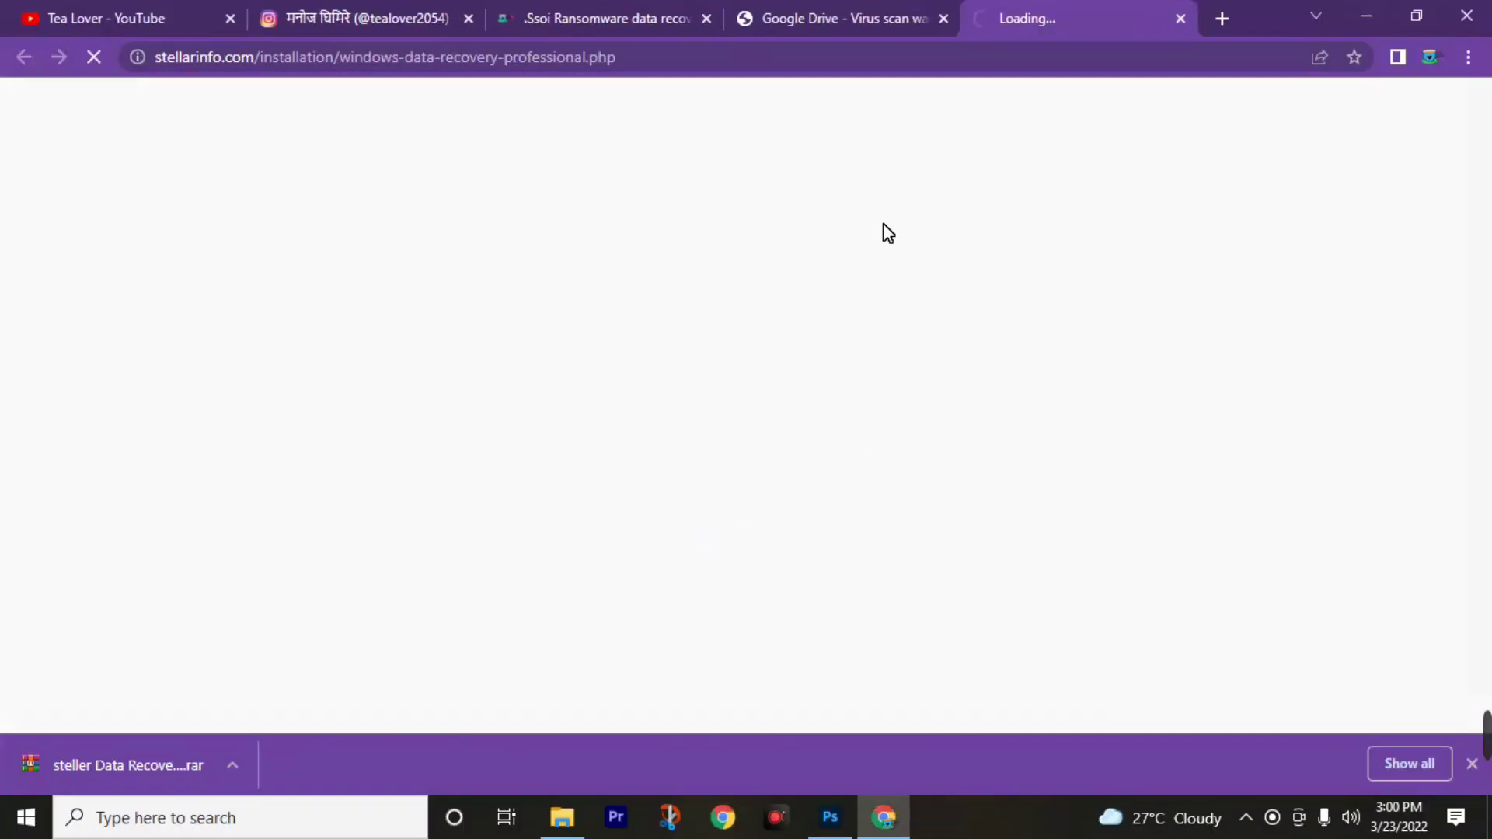
left_click(1386, 7)
left_click(1365, 8)
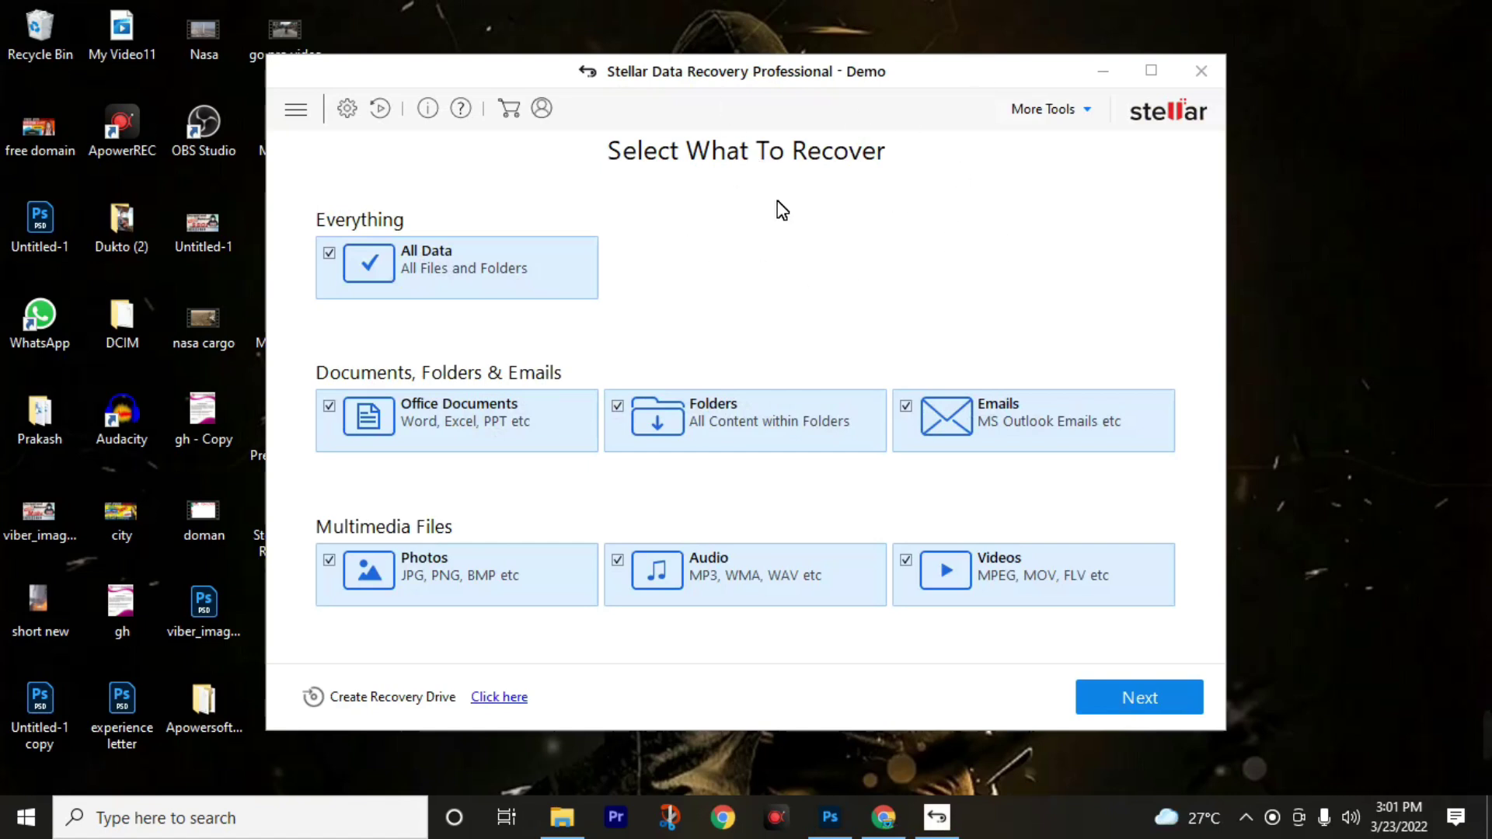
left_click_drag(901, 75, 856, 80)
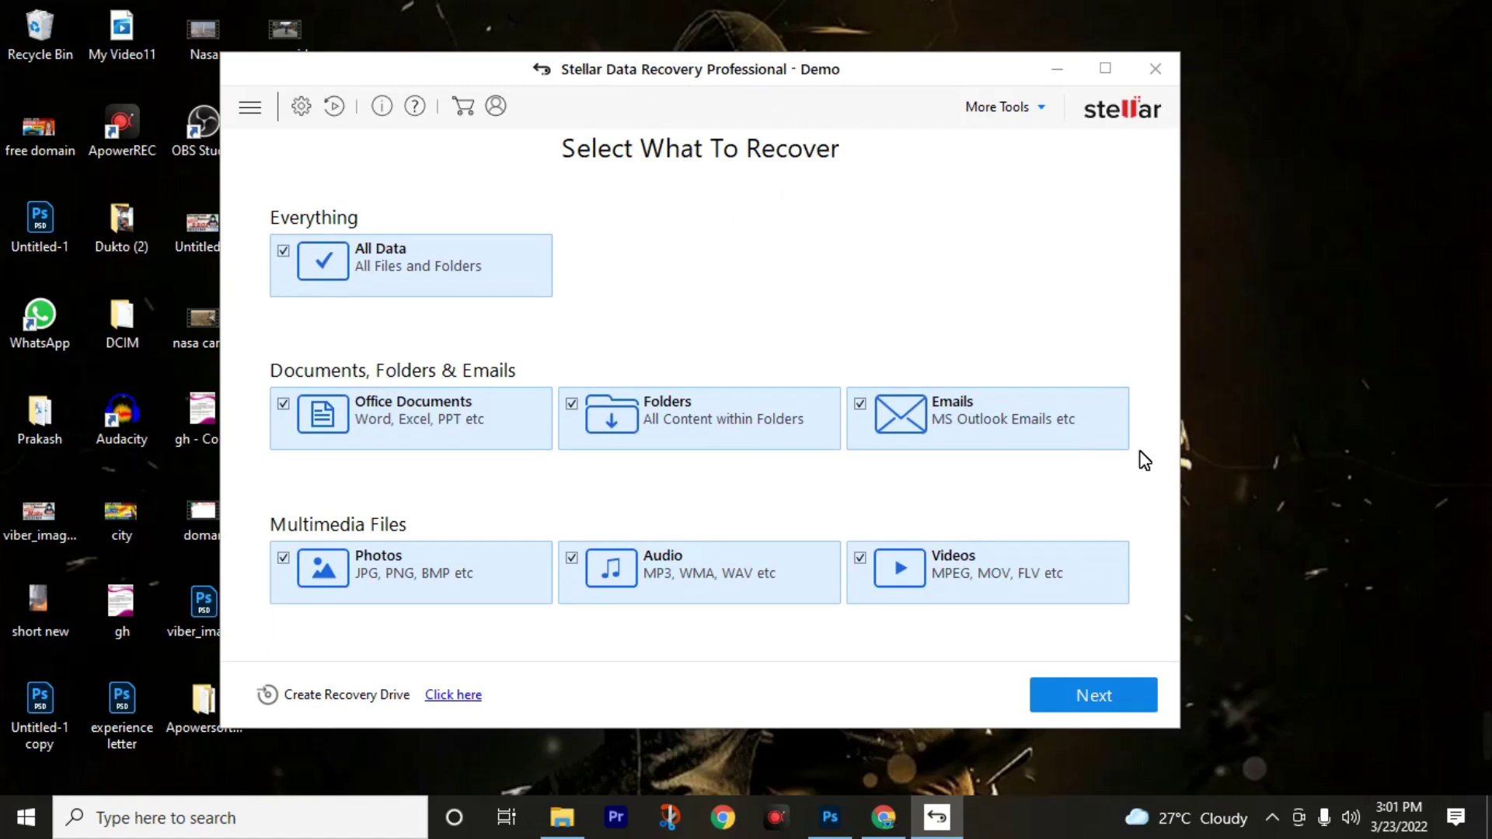
left_click(1156, 69)
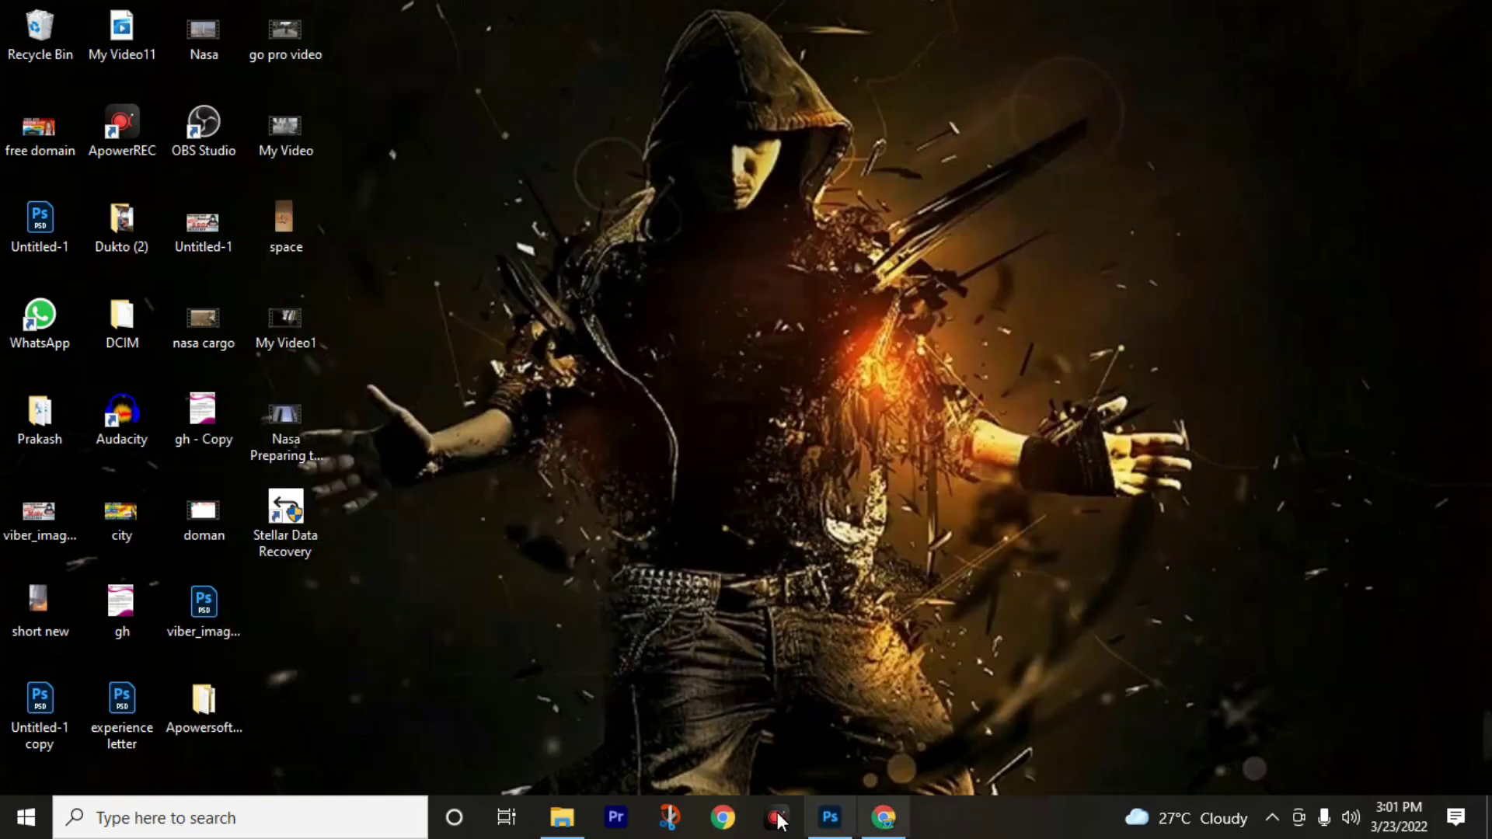
Open the installer's Crack\x64 folder in File Explorer showing its three Stellar applications.
left_click(572, 822)
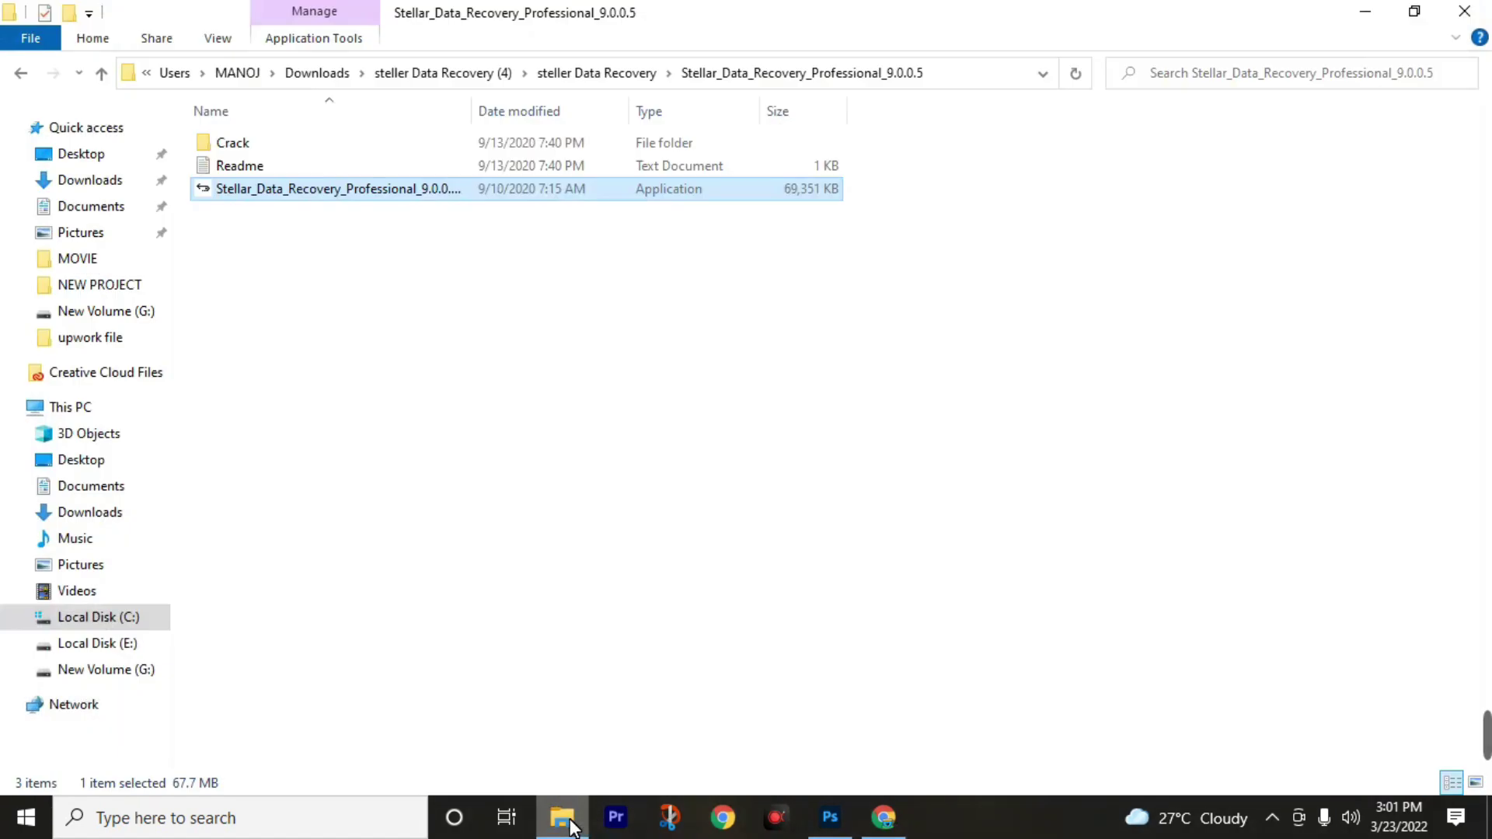
double_click(304, 147)
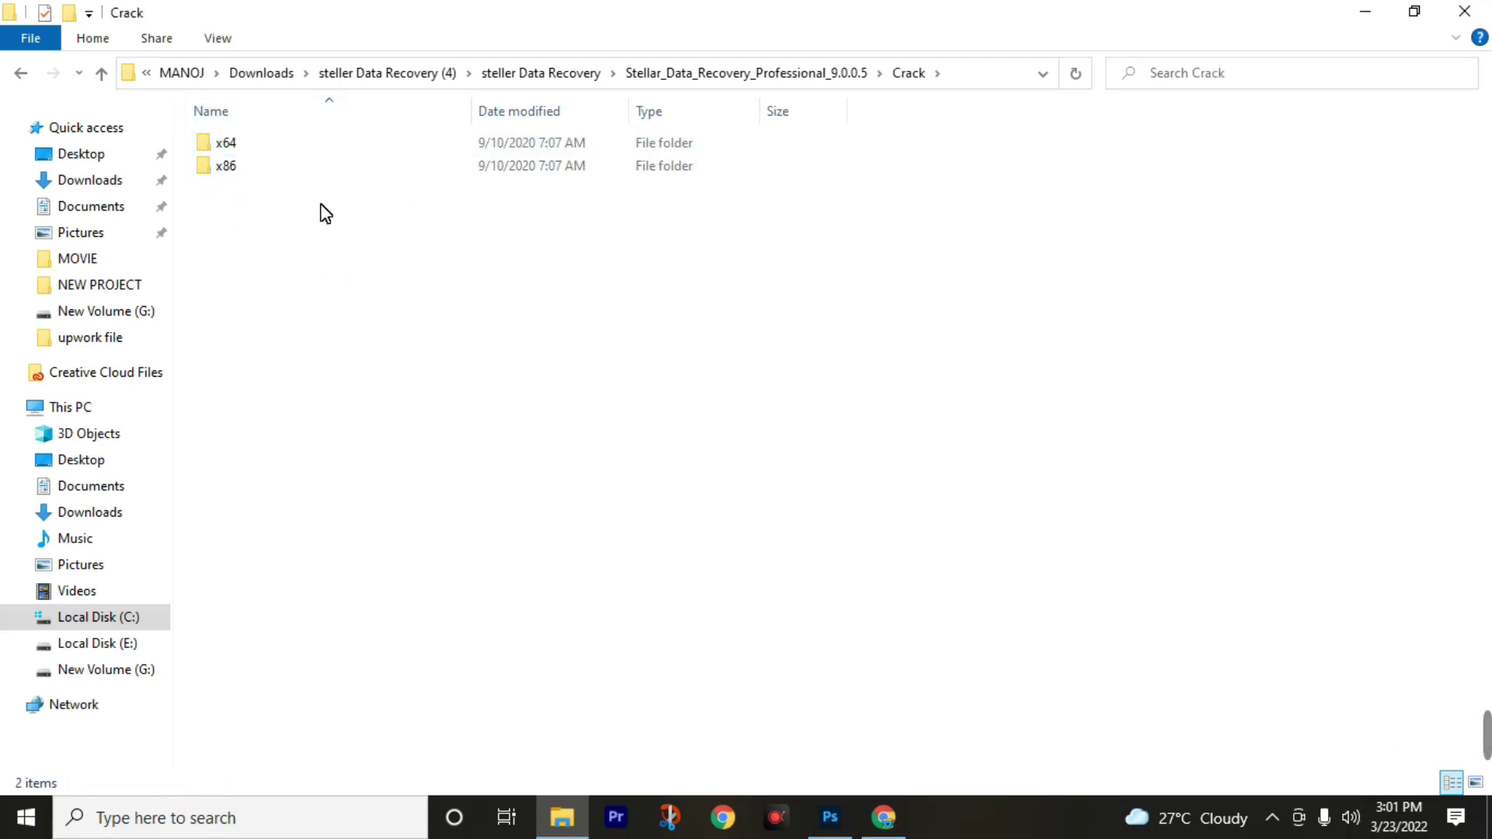
left_click(283, 146)
double_click(283, 146)
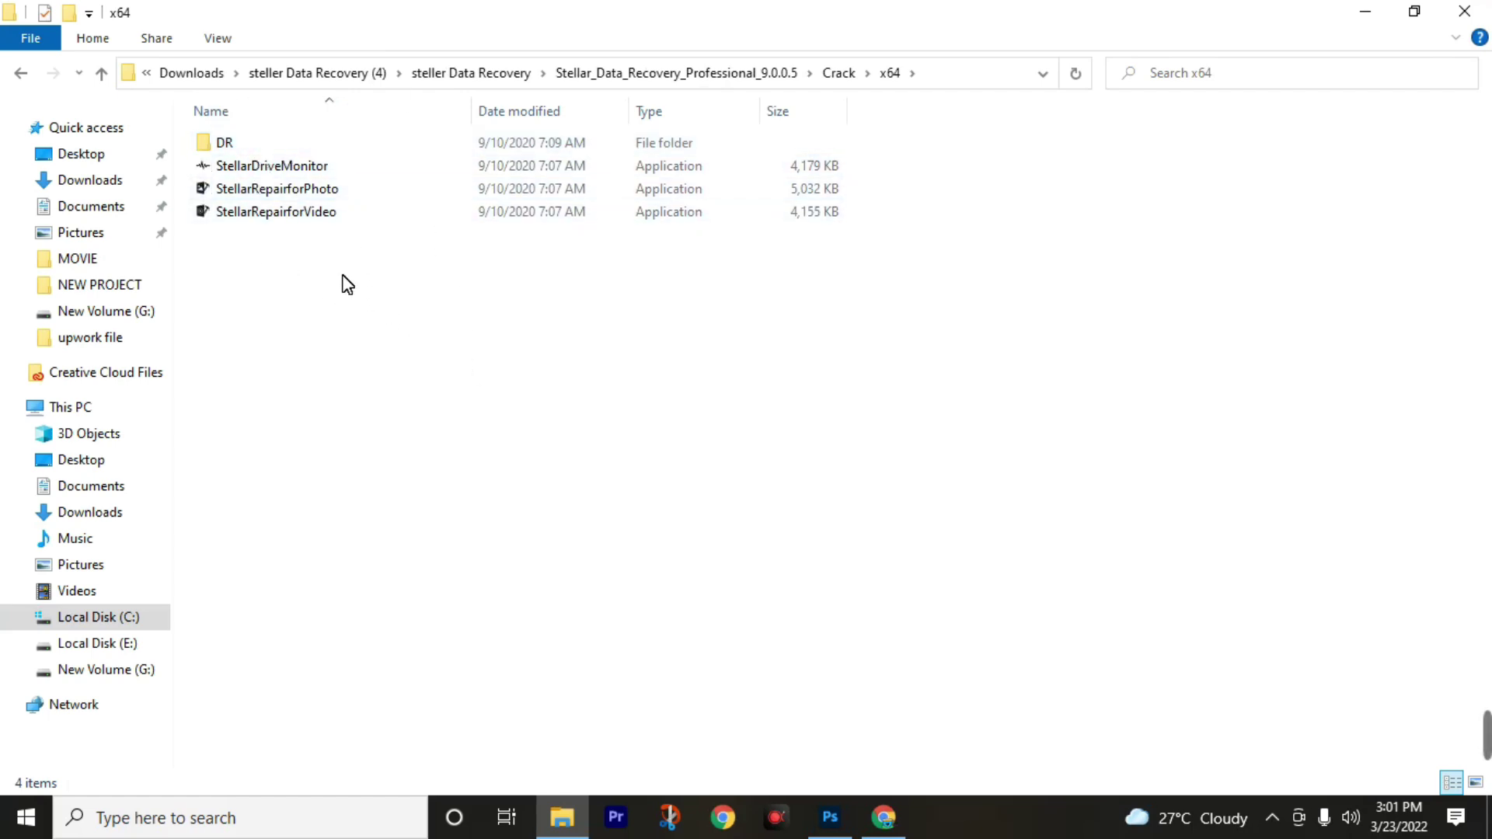
left_click_drag(342, 278, 315, 156)
left_click(323, 319)
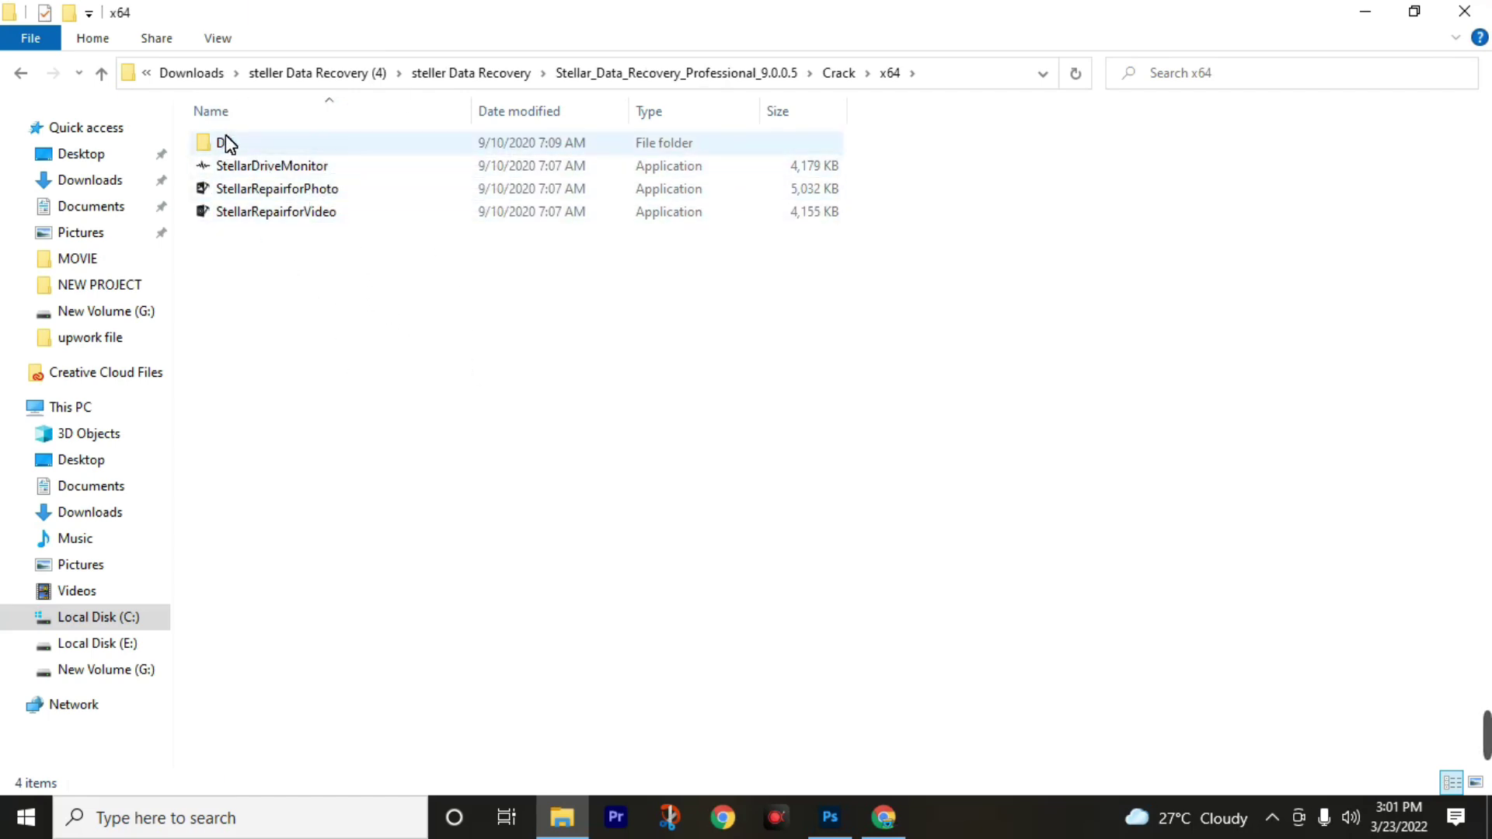
Cut StellarDataRecovery from the DR folder and paste it into Crack\x64.
double_click(295, 143)
right_click(339, 146)
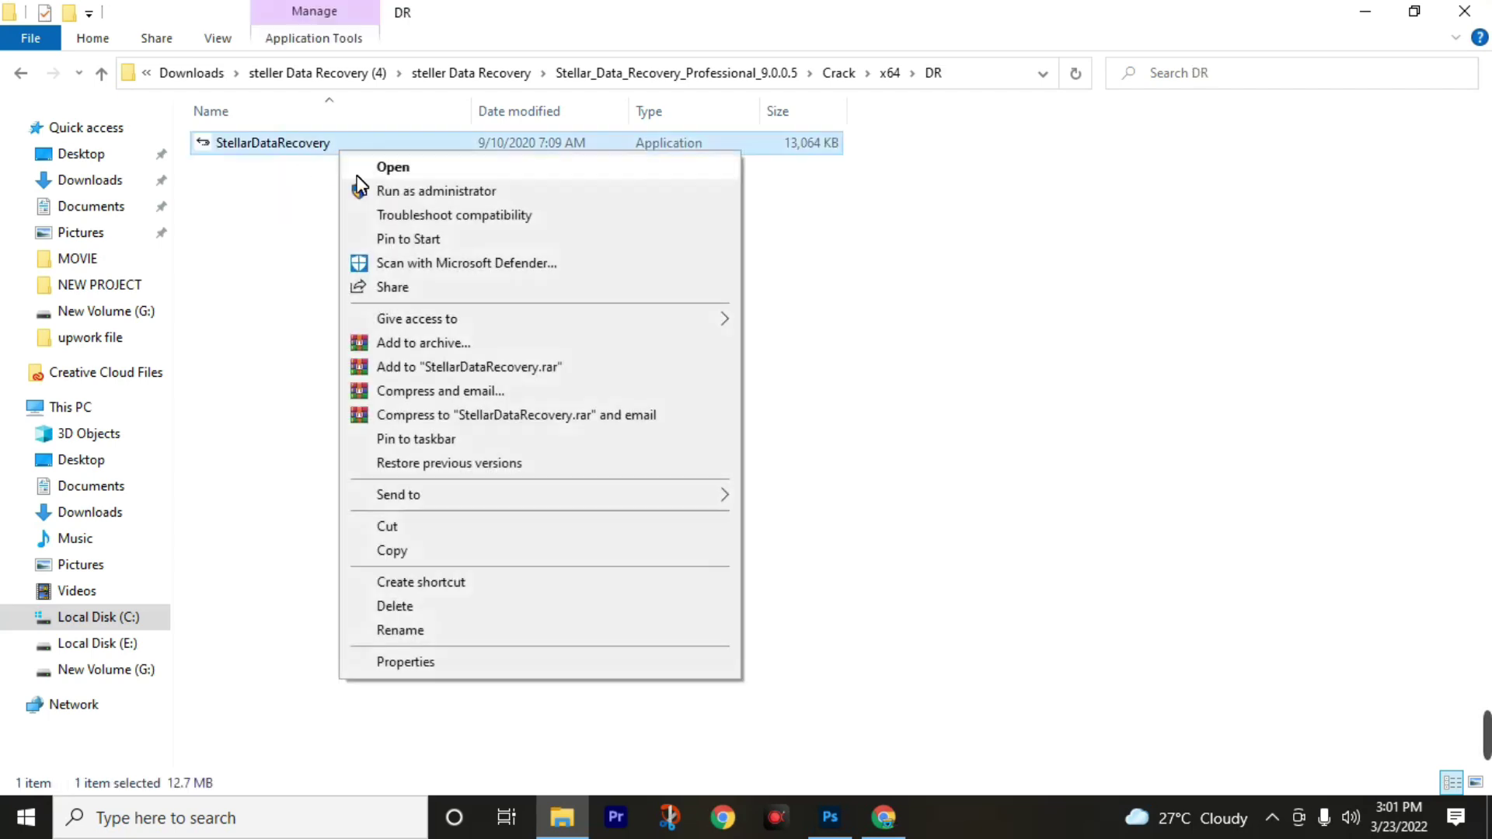
left_click(423, 520)
left_click(102, 74)
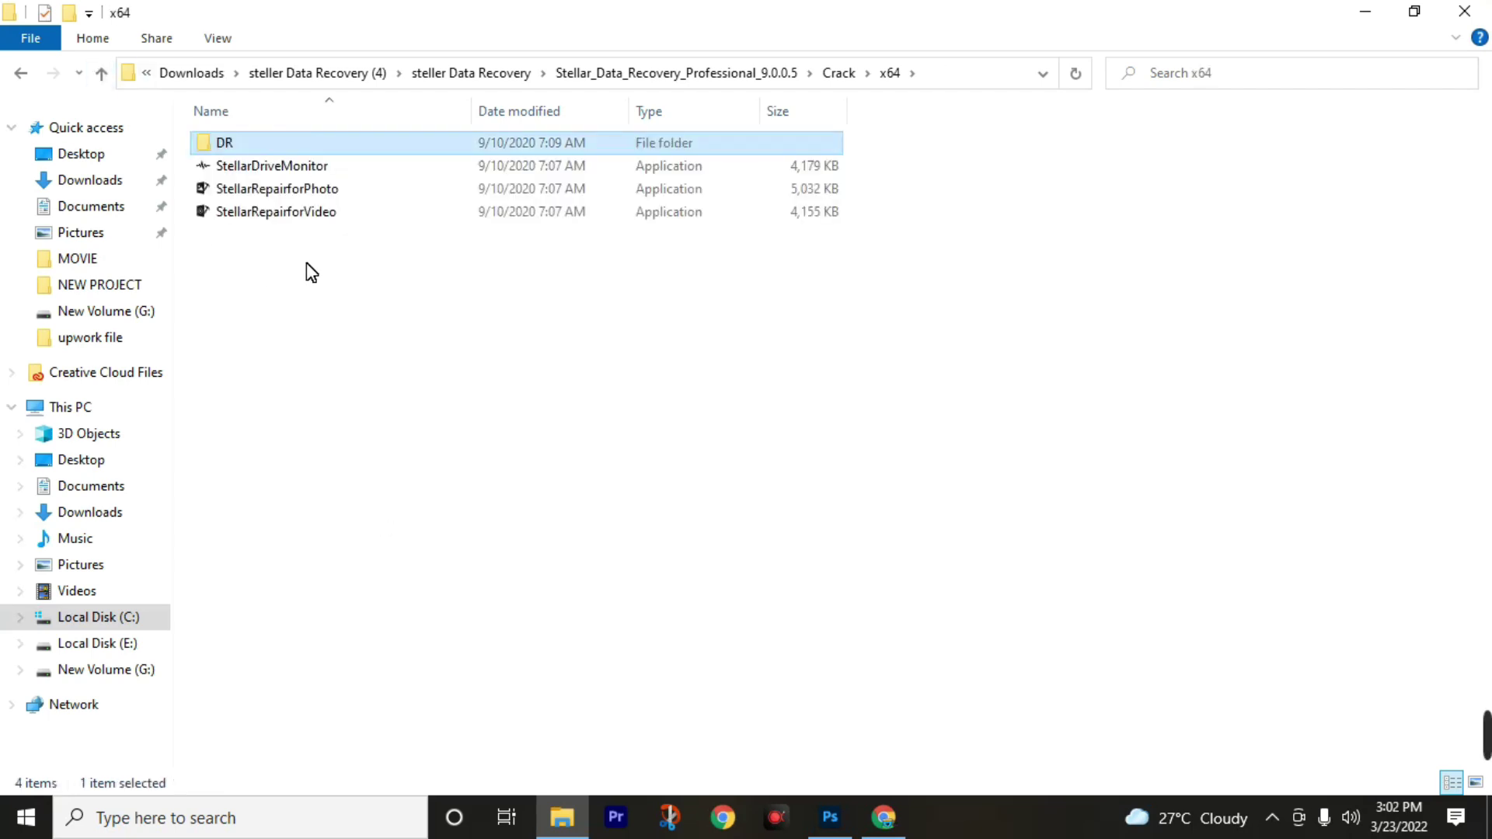
left_click(324, 271)
right_click(323, 248)
left_click(377, 398)
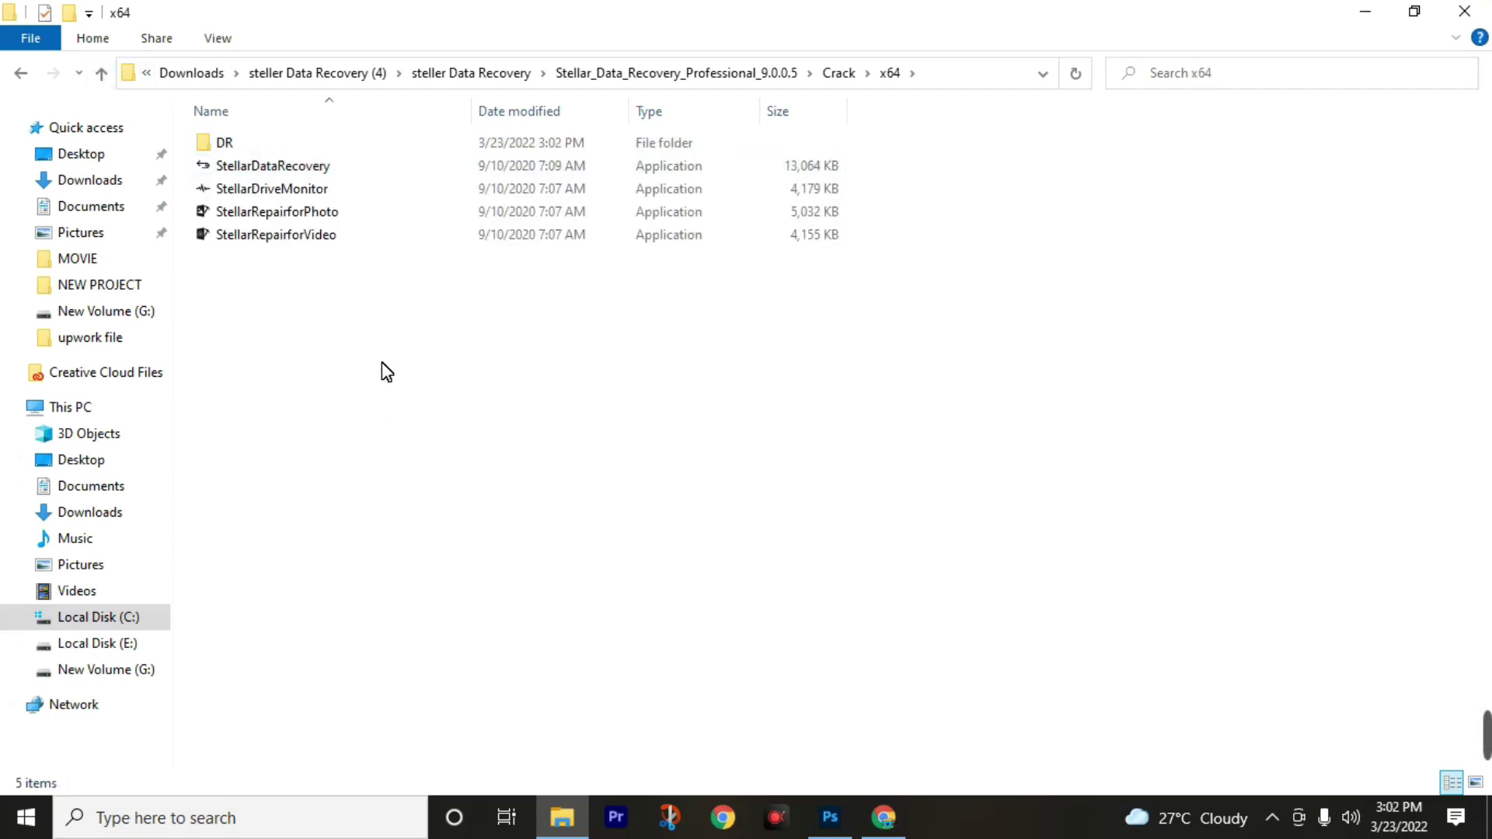
Select all four Stellar applications in Crack\x64, then minimize File Explorer.
left_click_drag(382, 362, 320, 163)
right_click(357, 171)
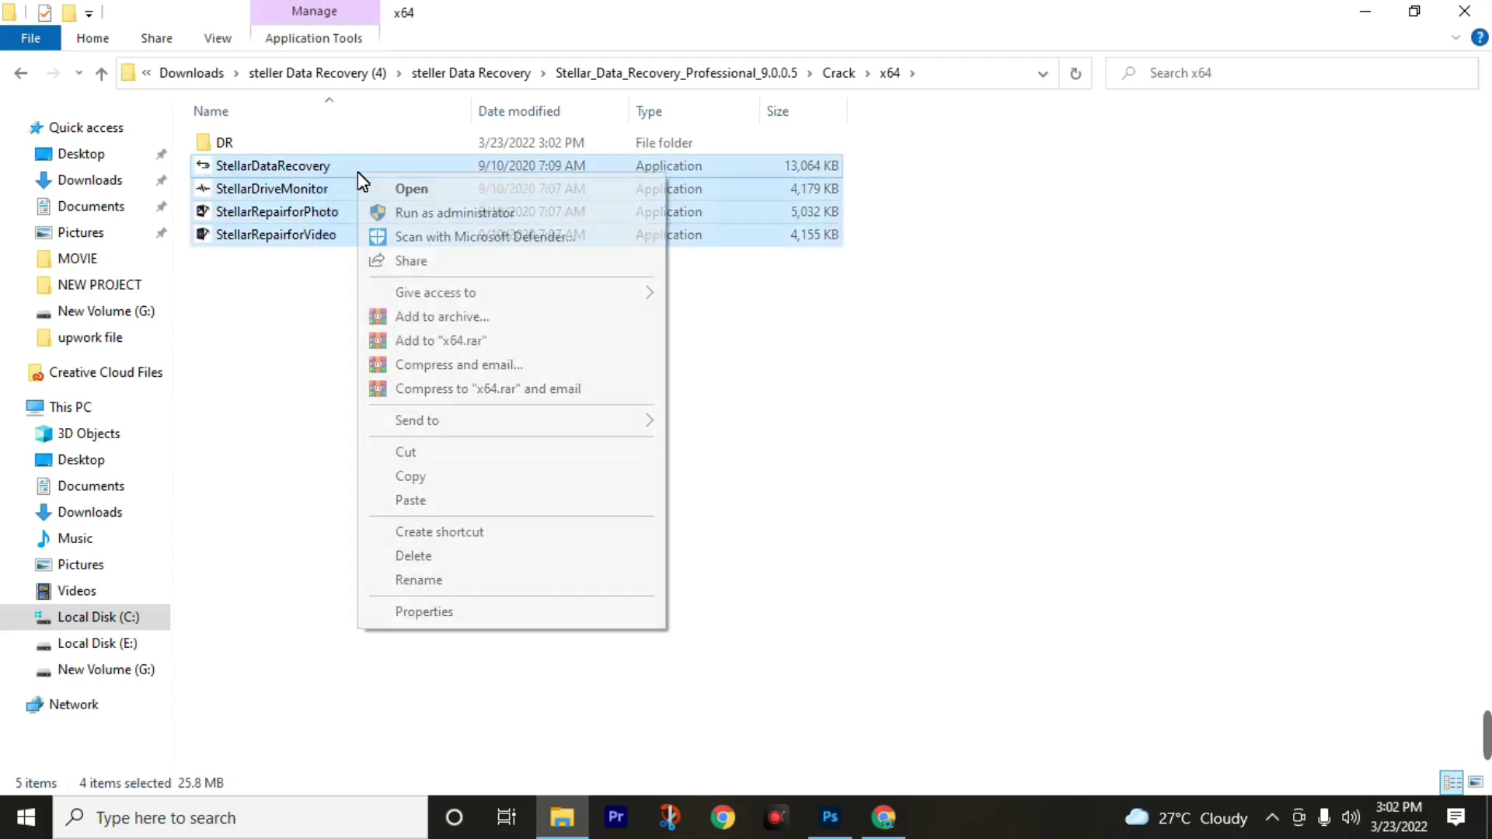
left_click(465, 724)
left_click(1362, 13)
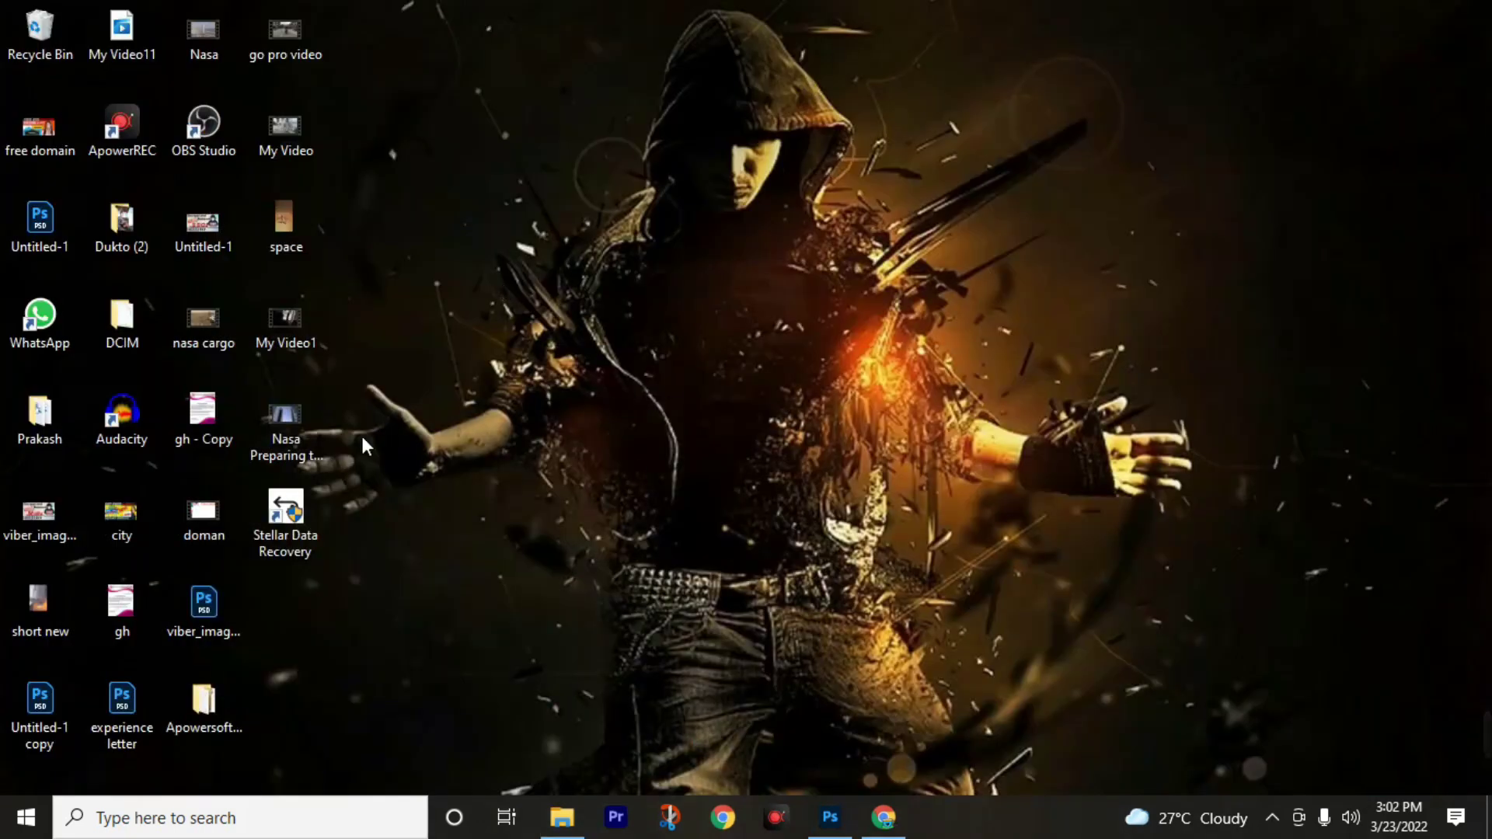
Paste the four Stellar files into the shortcut's DR install folder, replacing all existing files with admin permission.
right_click(281, 509)
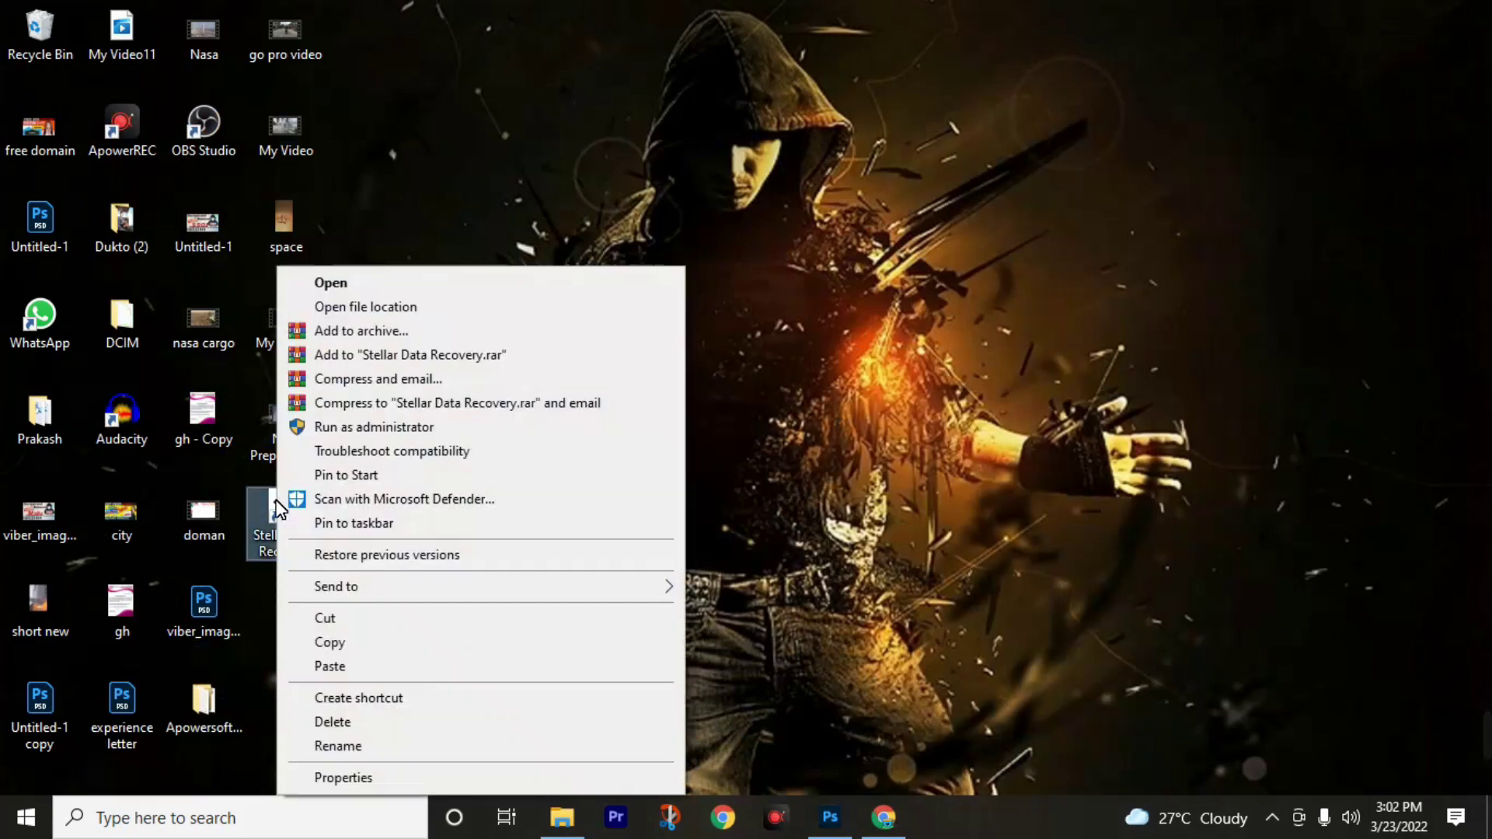
left_click(335, 314)
right_click(983, 263)
left_click(1037, 417)
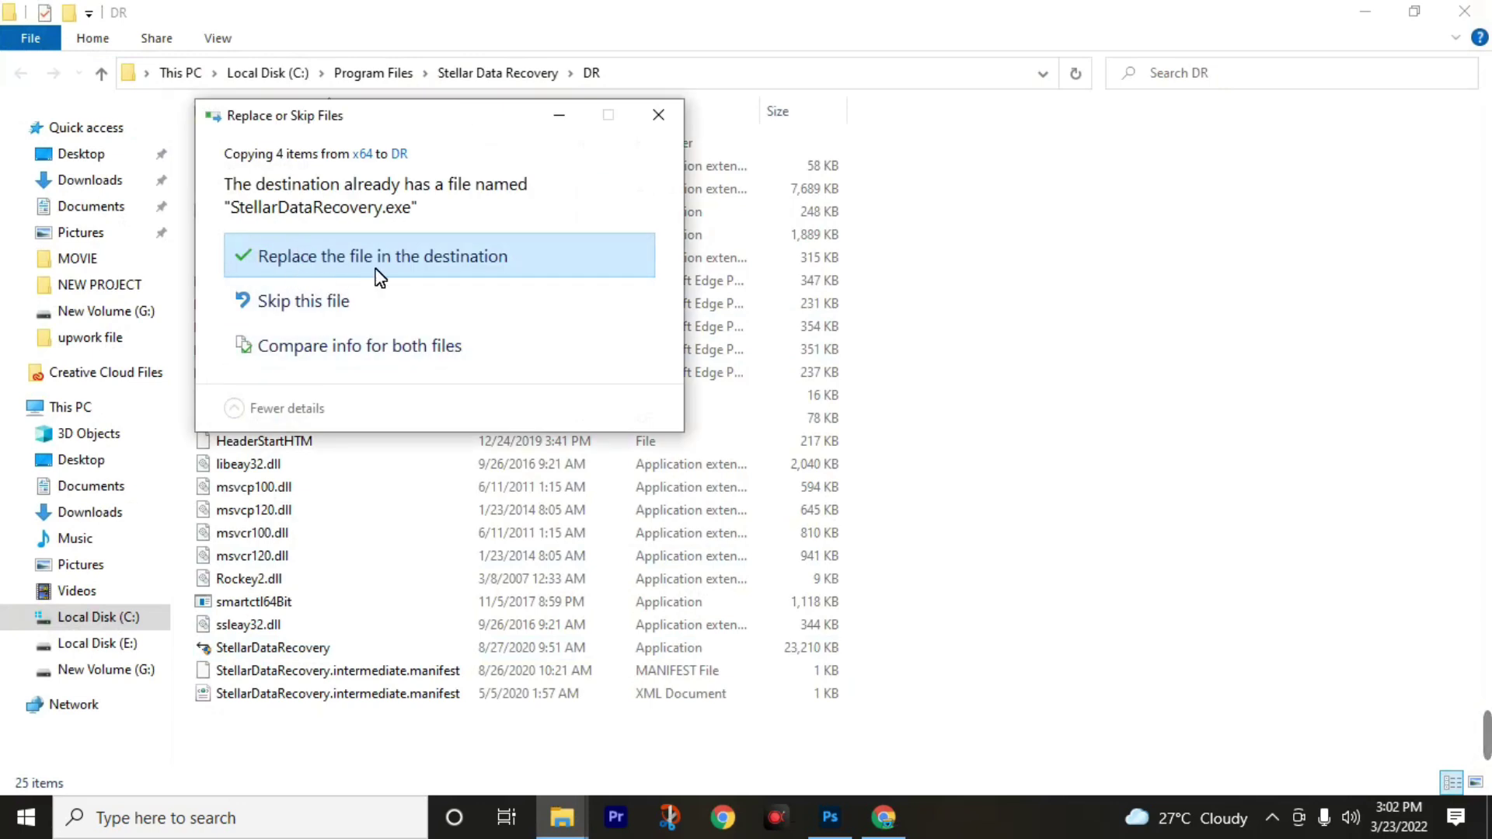
left_click(477, 258)
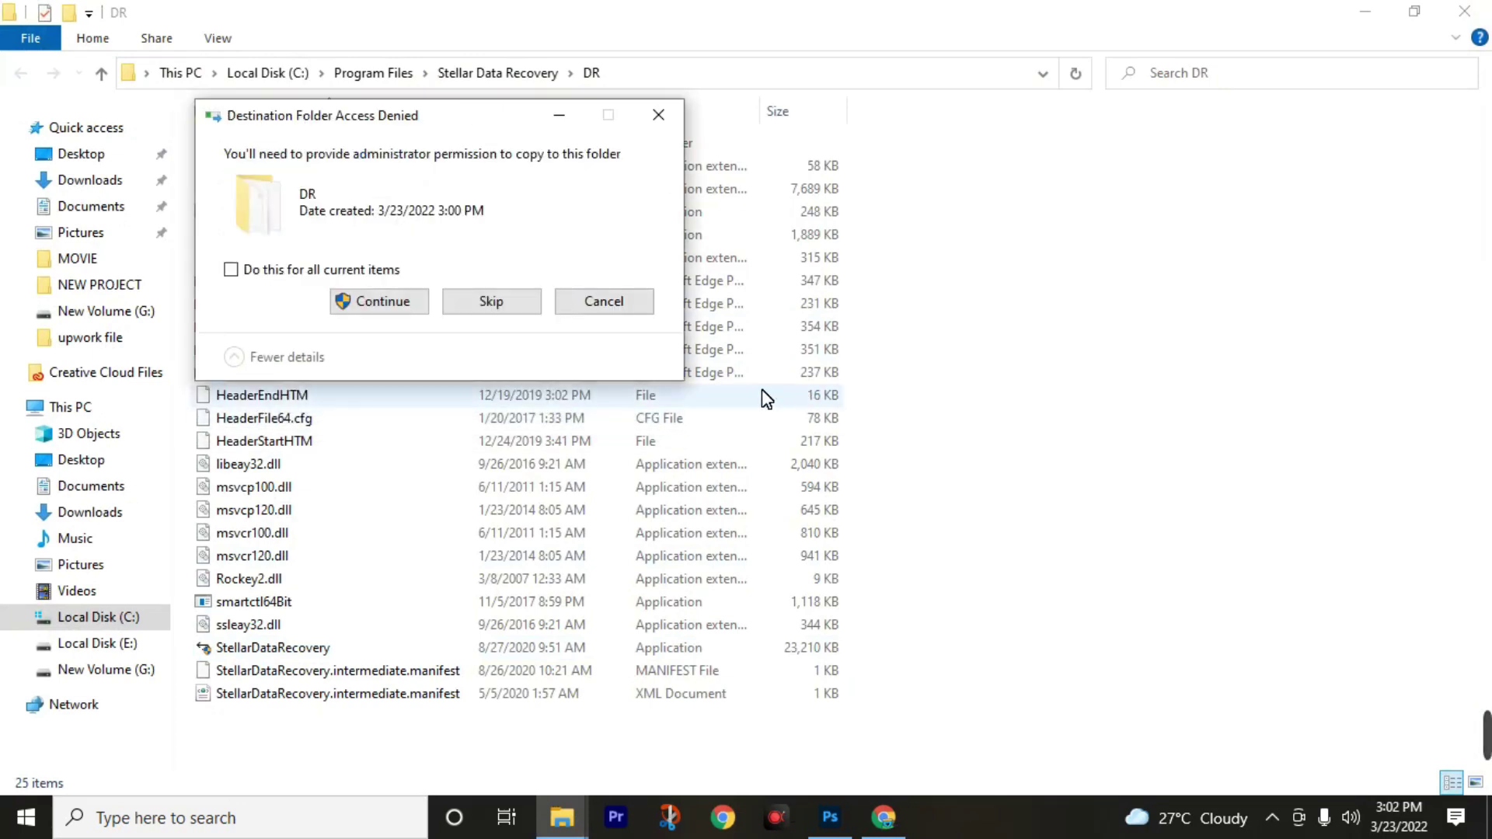
left_click(235, 270)
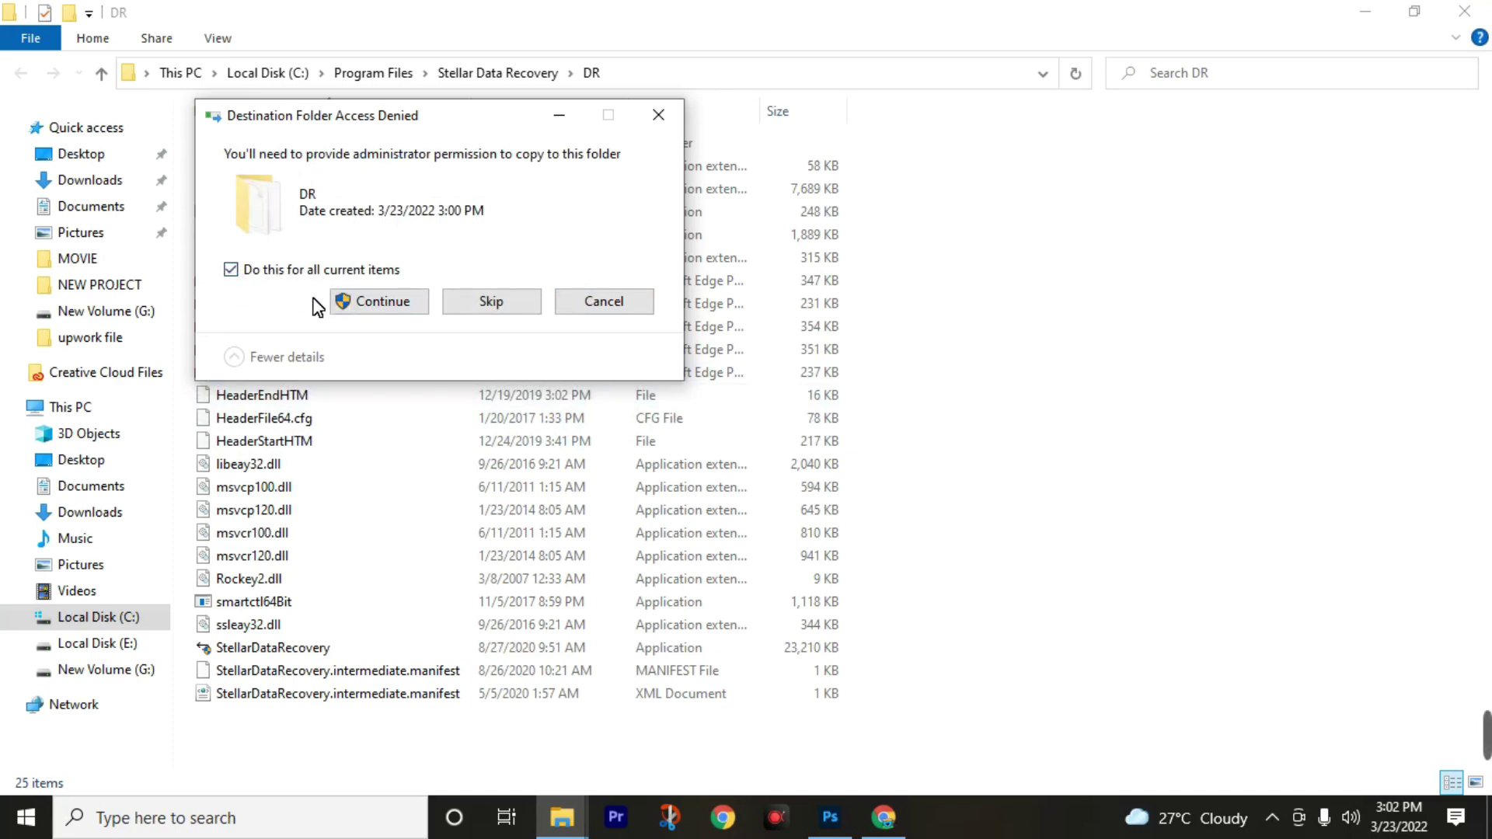
left_click(360, 302)
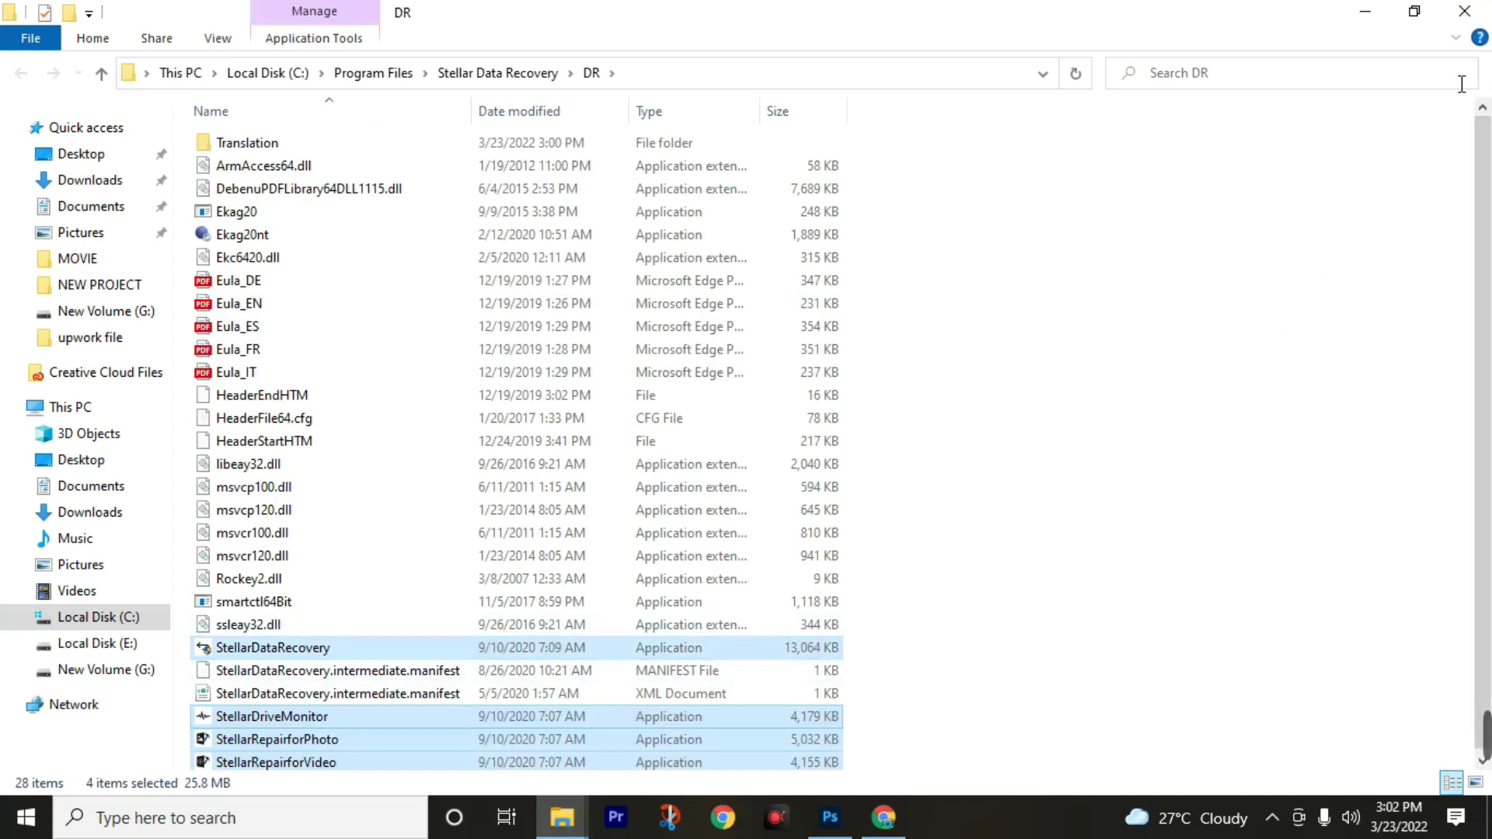
left_click(1465, 13)
Launch Stellar Data Recovery as administrator and select Photos only as the data to recover.
right_click(303, 515)
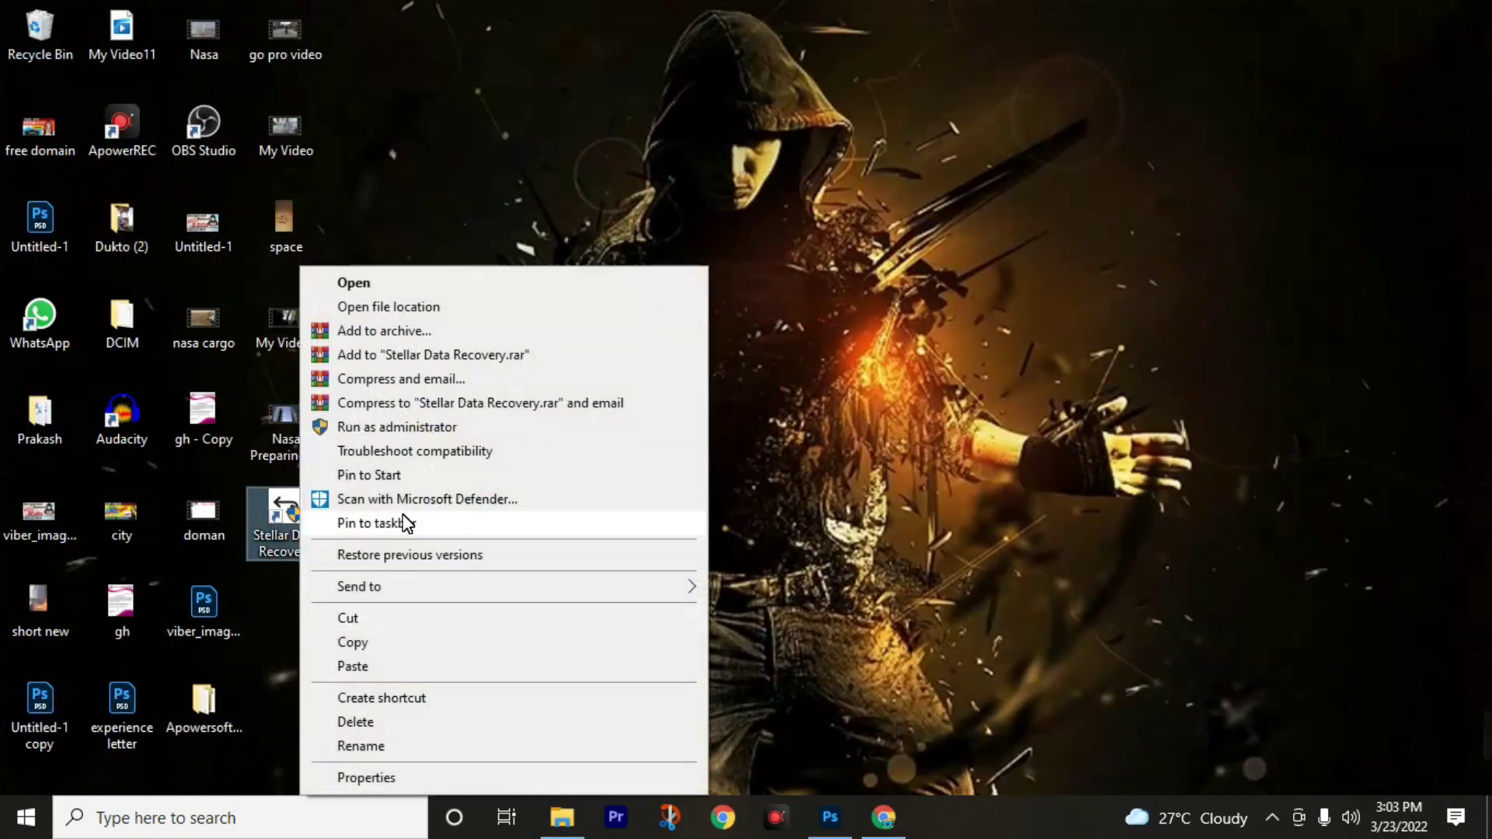
left_click(356, 284)
left_click(697, 449)
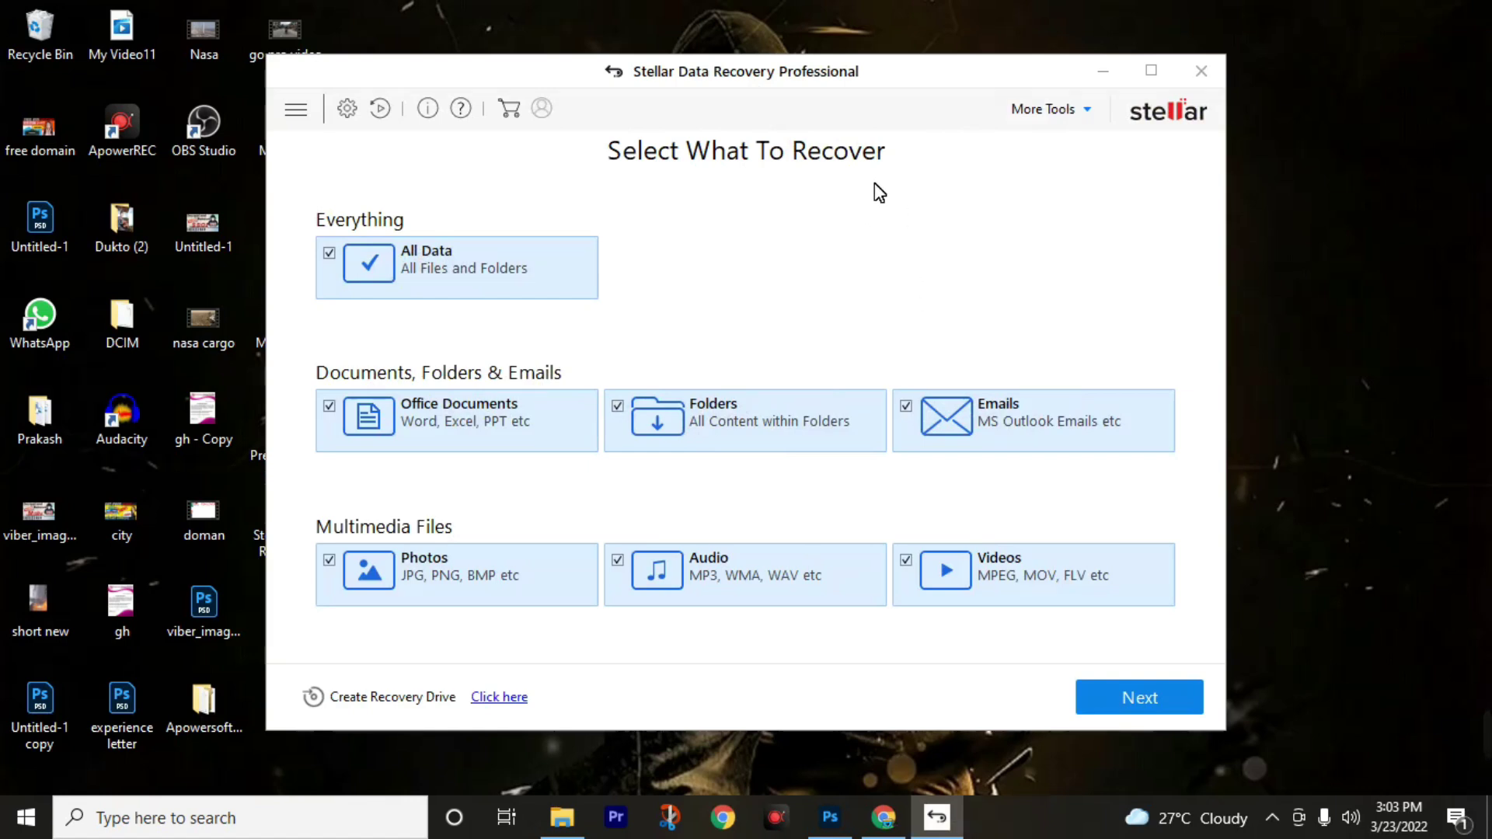
left_click(329, 254)
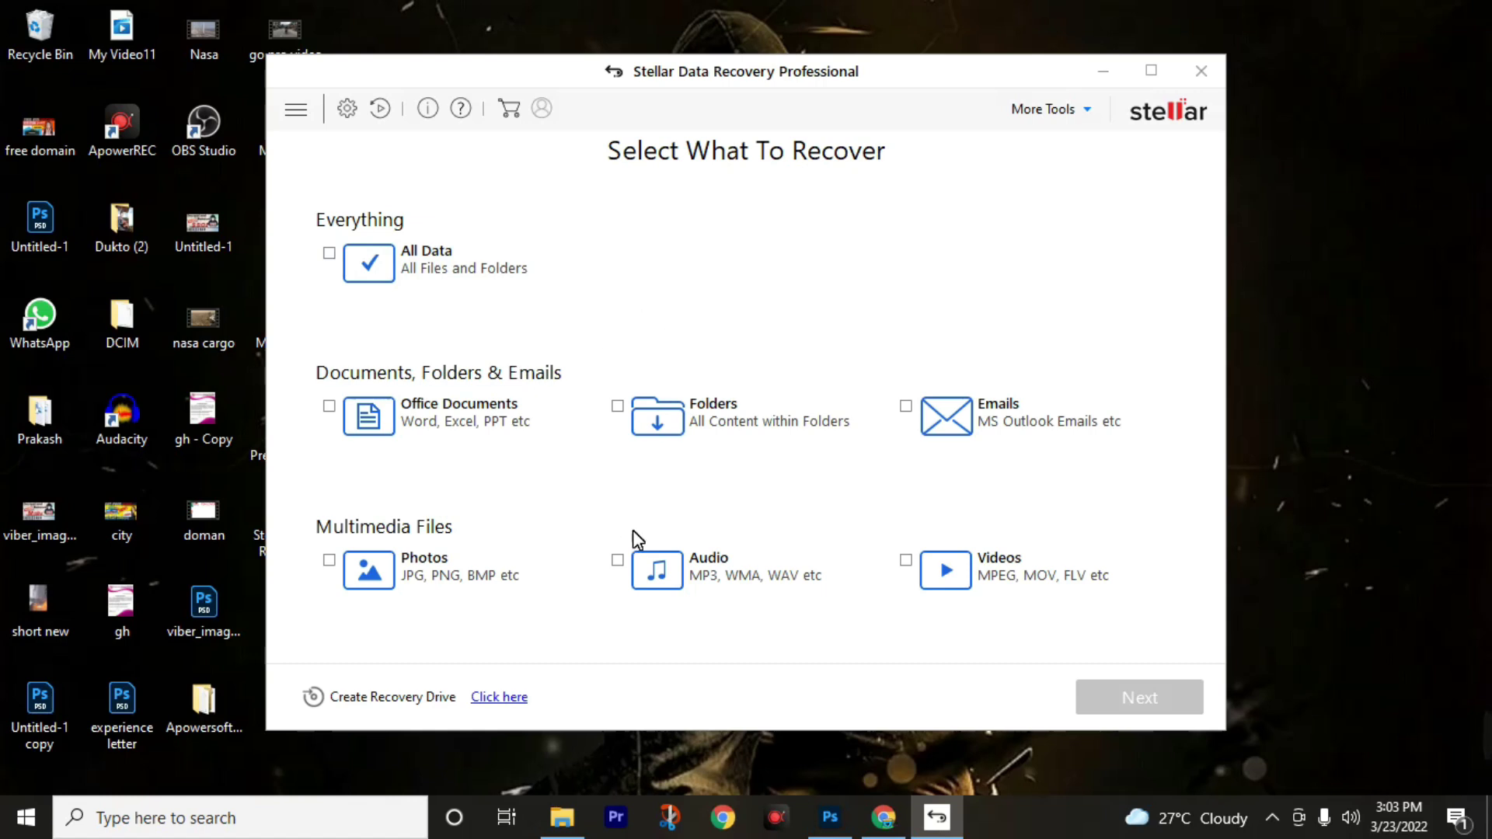
left_click(447, 579)
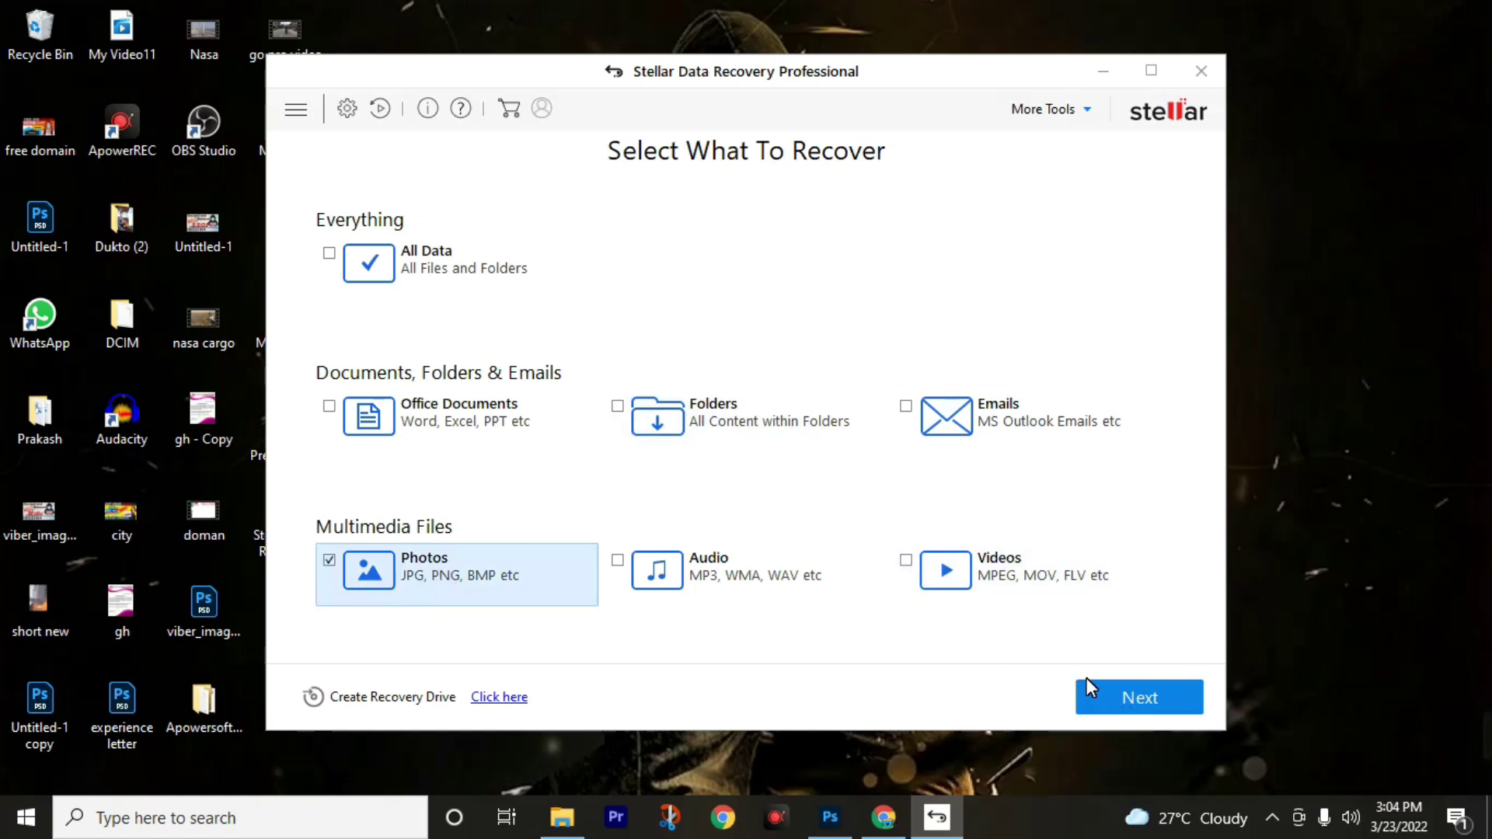
left_click(1140, 699)
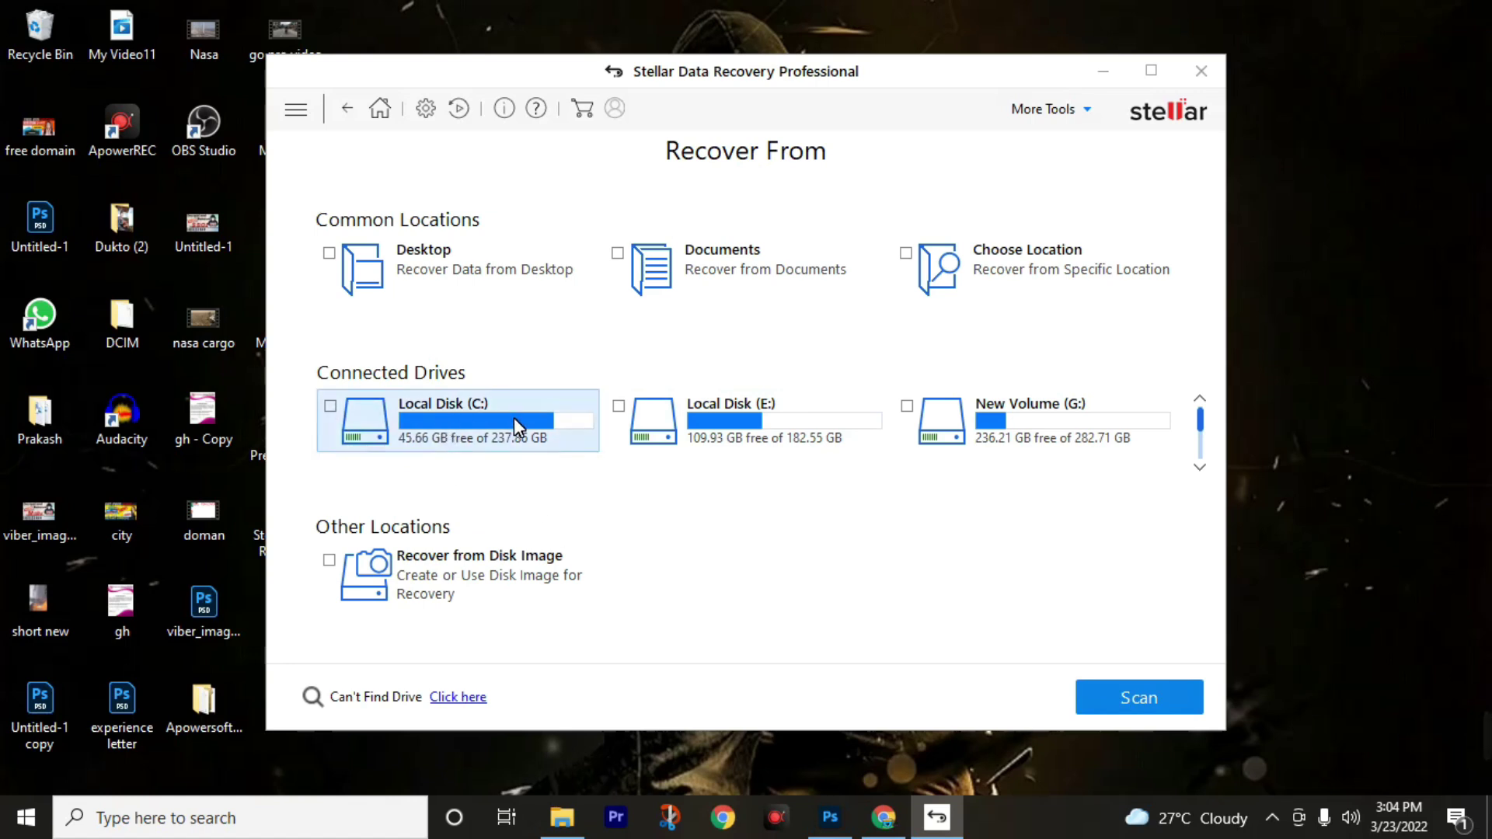
Run a Deep Scan on Local Disk (E:).
left_click(726, 442)
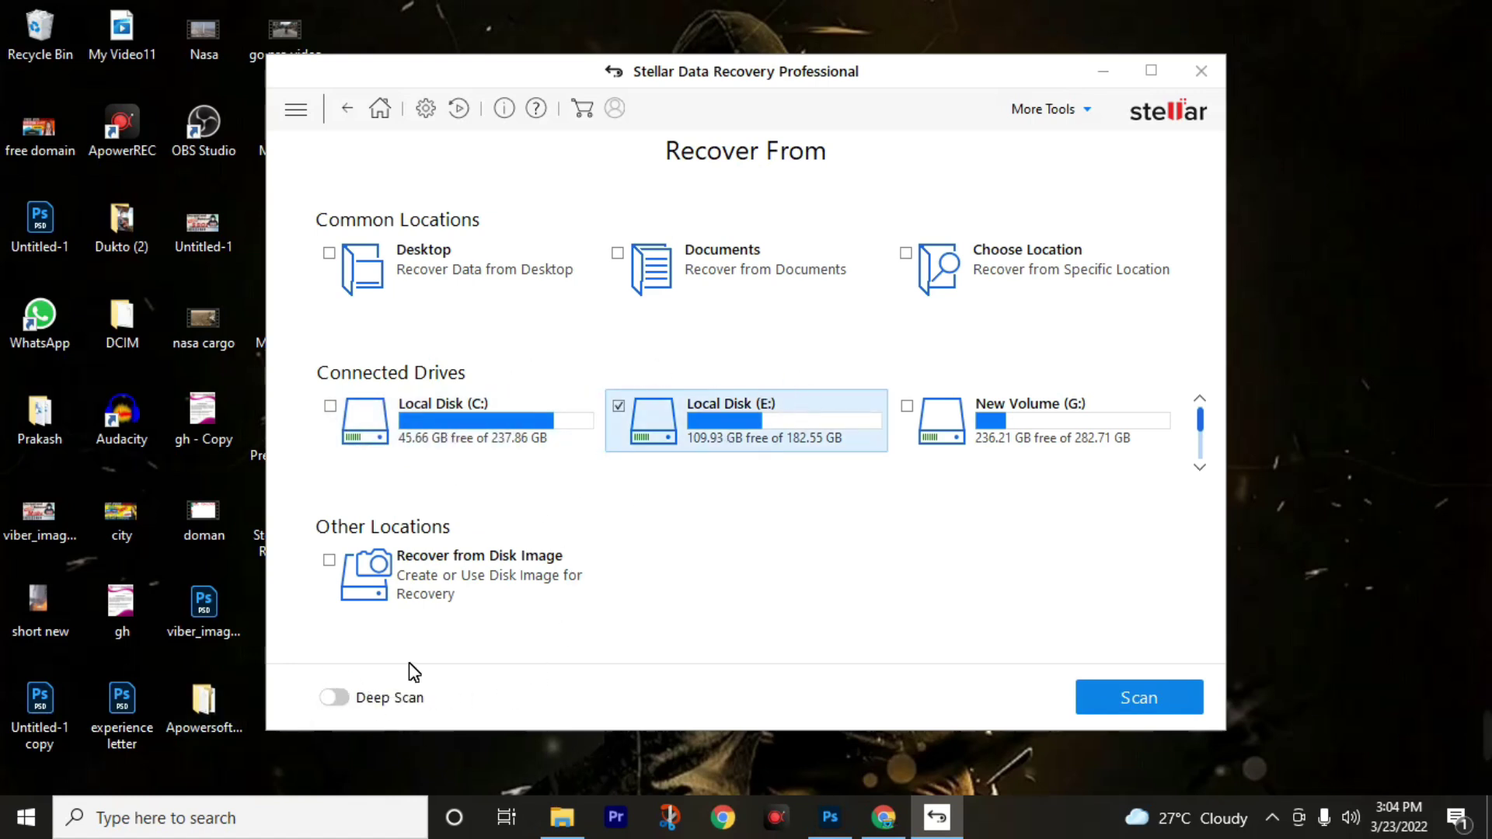
left_click(343, 706)
left_click(1140, 699)
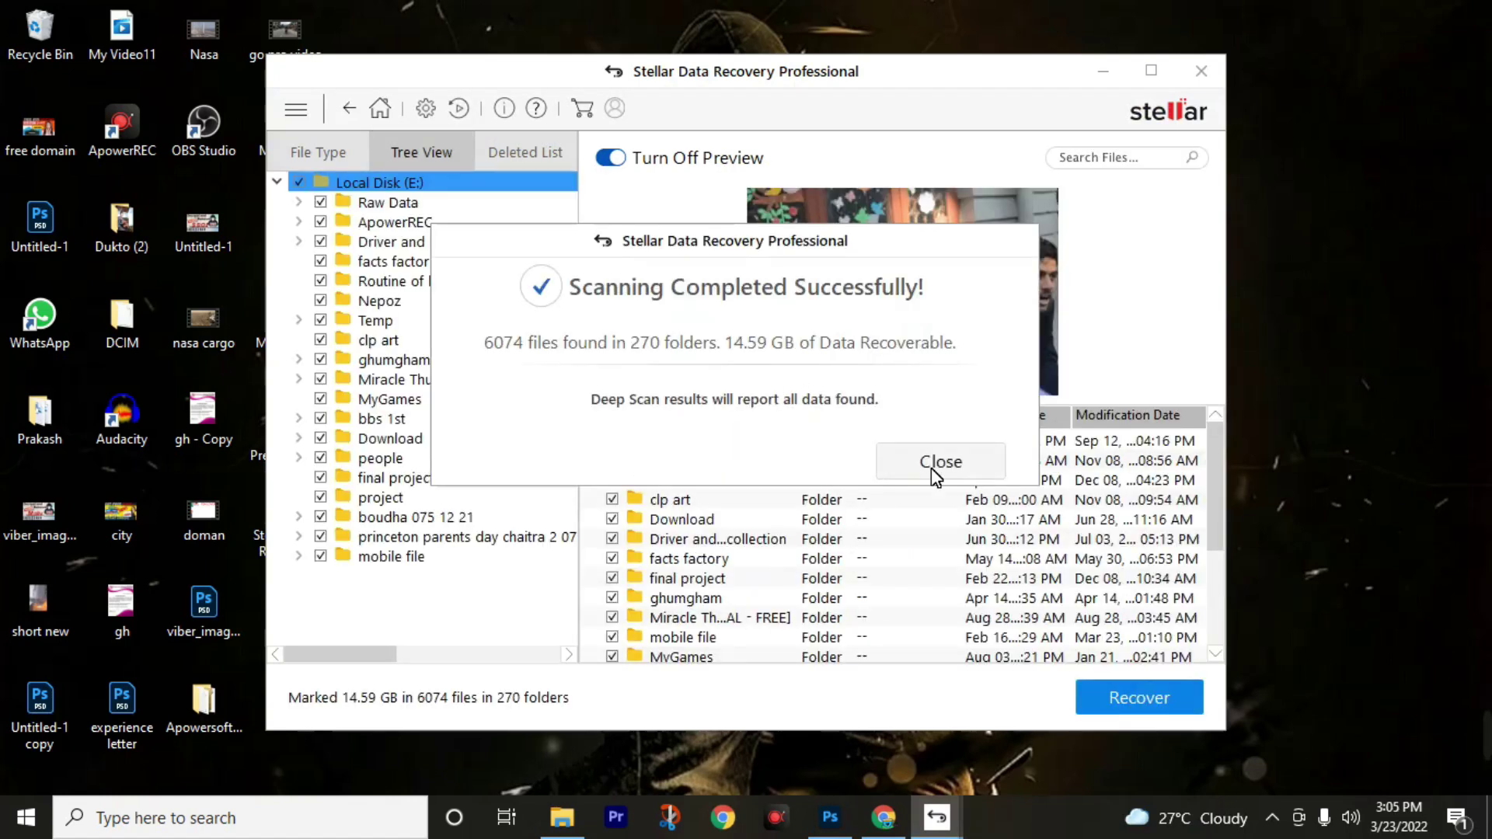
Close the scan summary, unmark all of Local Disk (E:), and open the Nepoz folder.
left_click(931, 468)
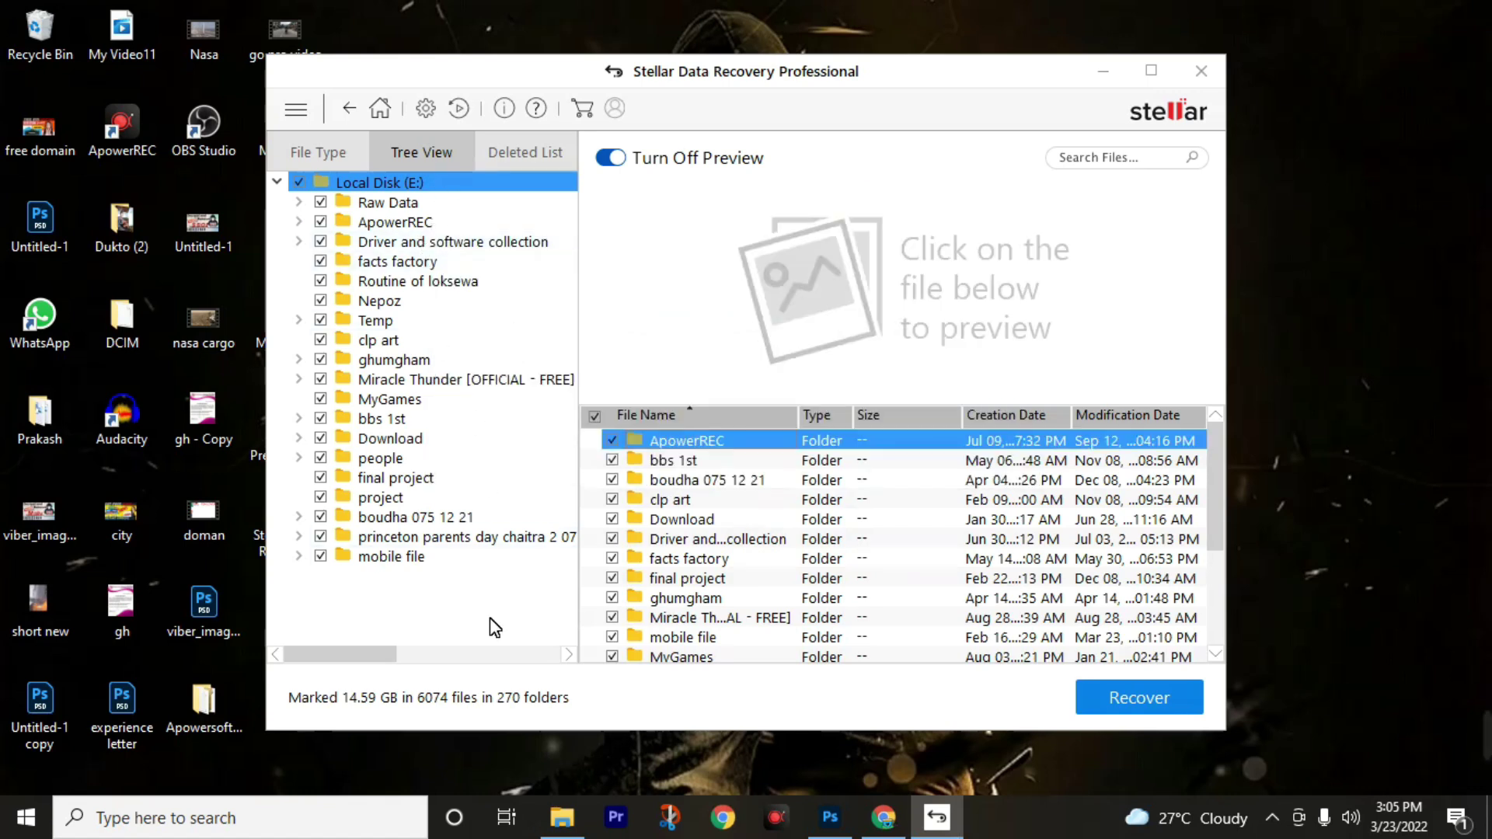
left_click(300, 182)
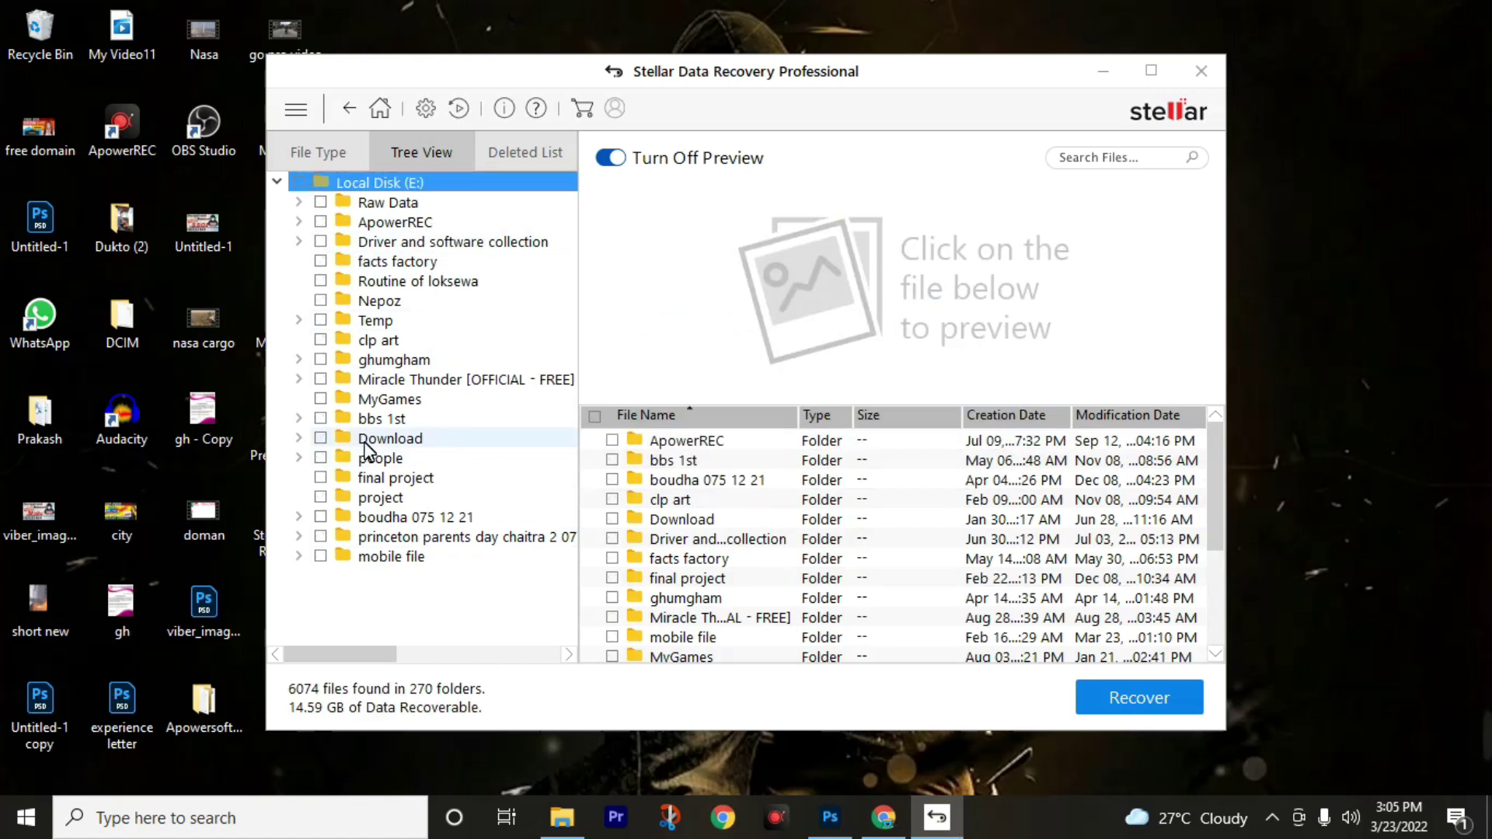
left_click(404, 301)
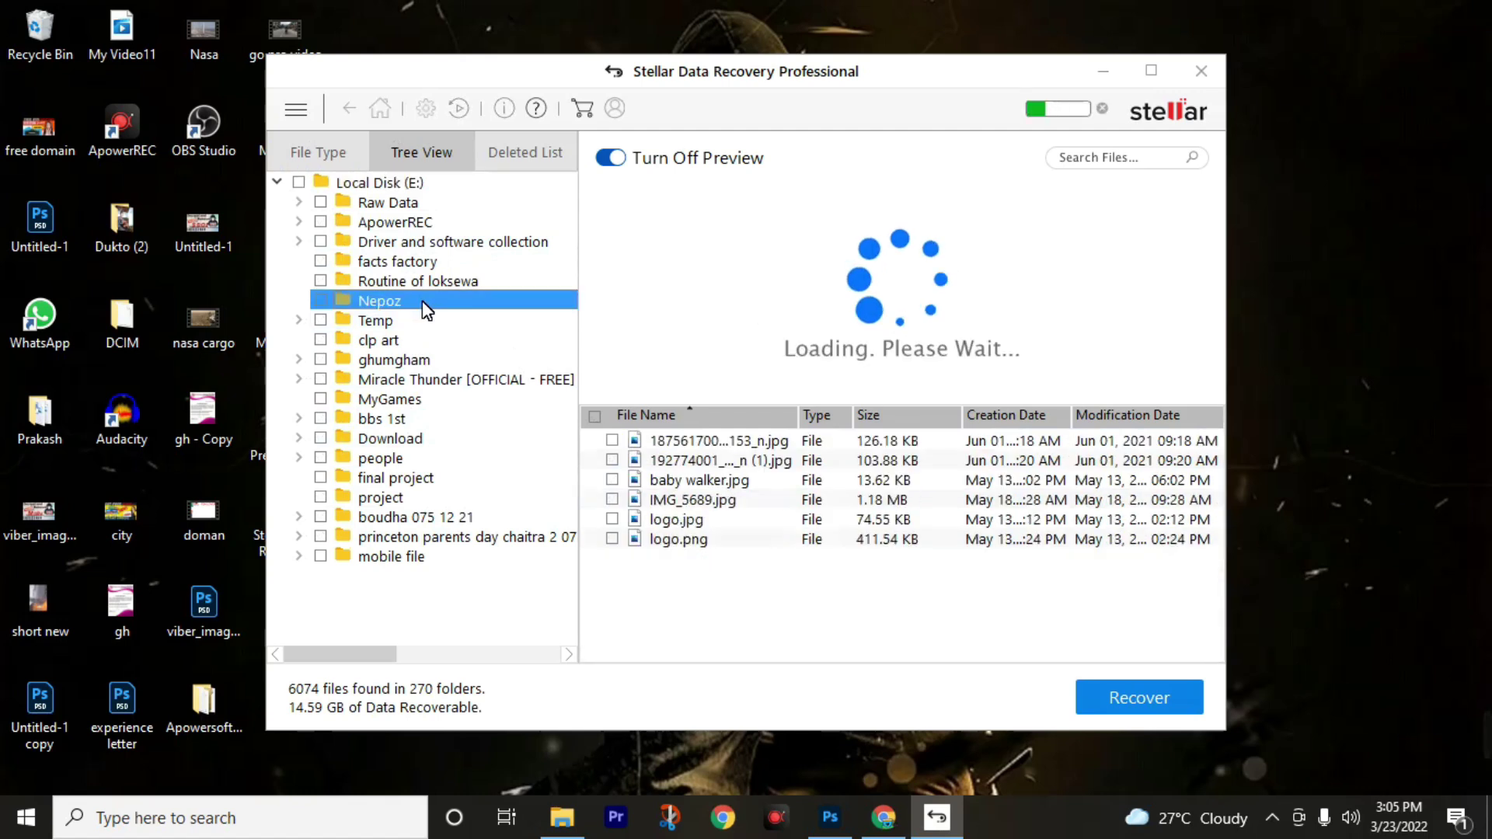
scroll(715, 505, "up", 2)
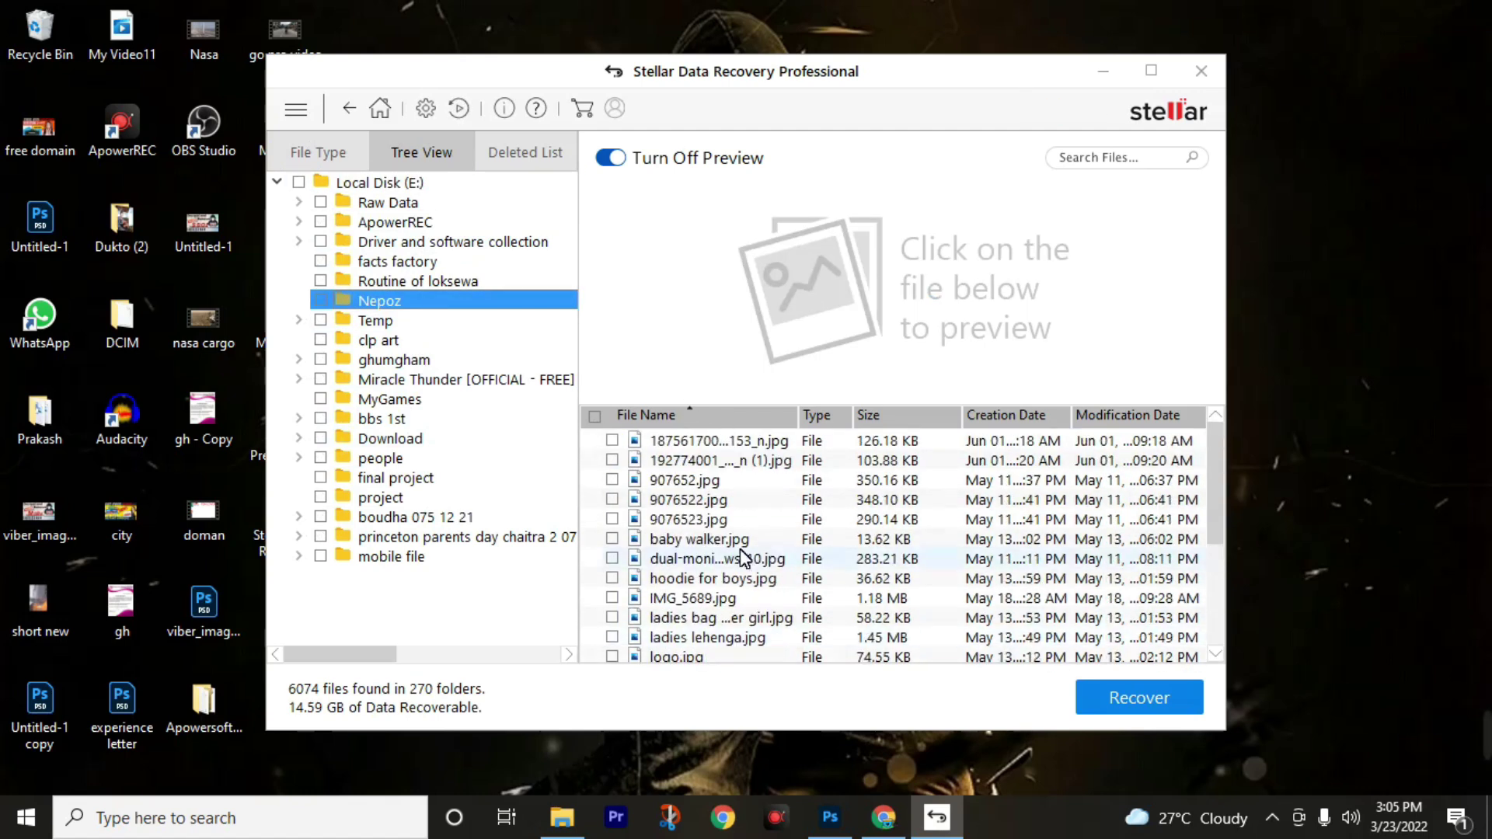
Preview the Nepoz images including 907652.jpg and tick the first two photos for recovery.
left_click(703, 443)
left_click(699, 461)
left_click(688, 475)
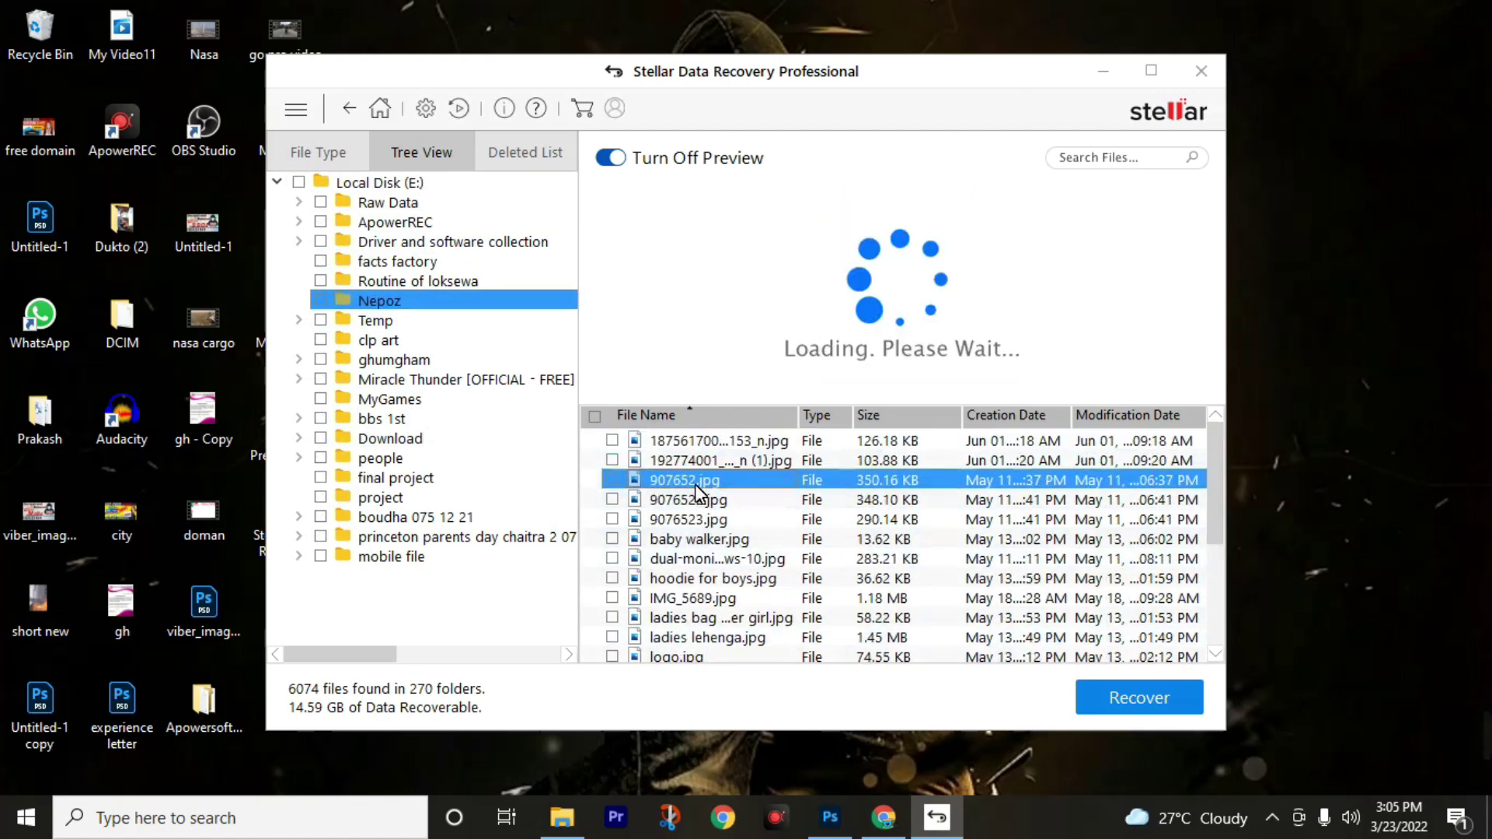
left_click(613, 460)
left_click(612, 441)
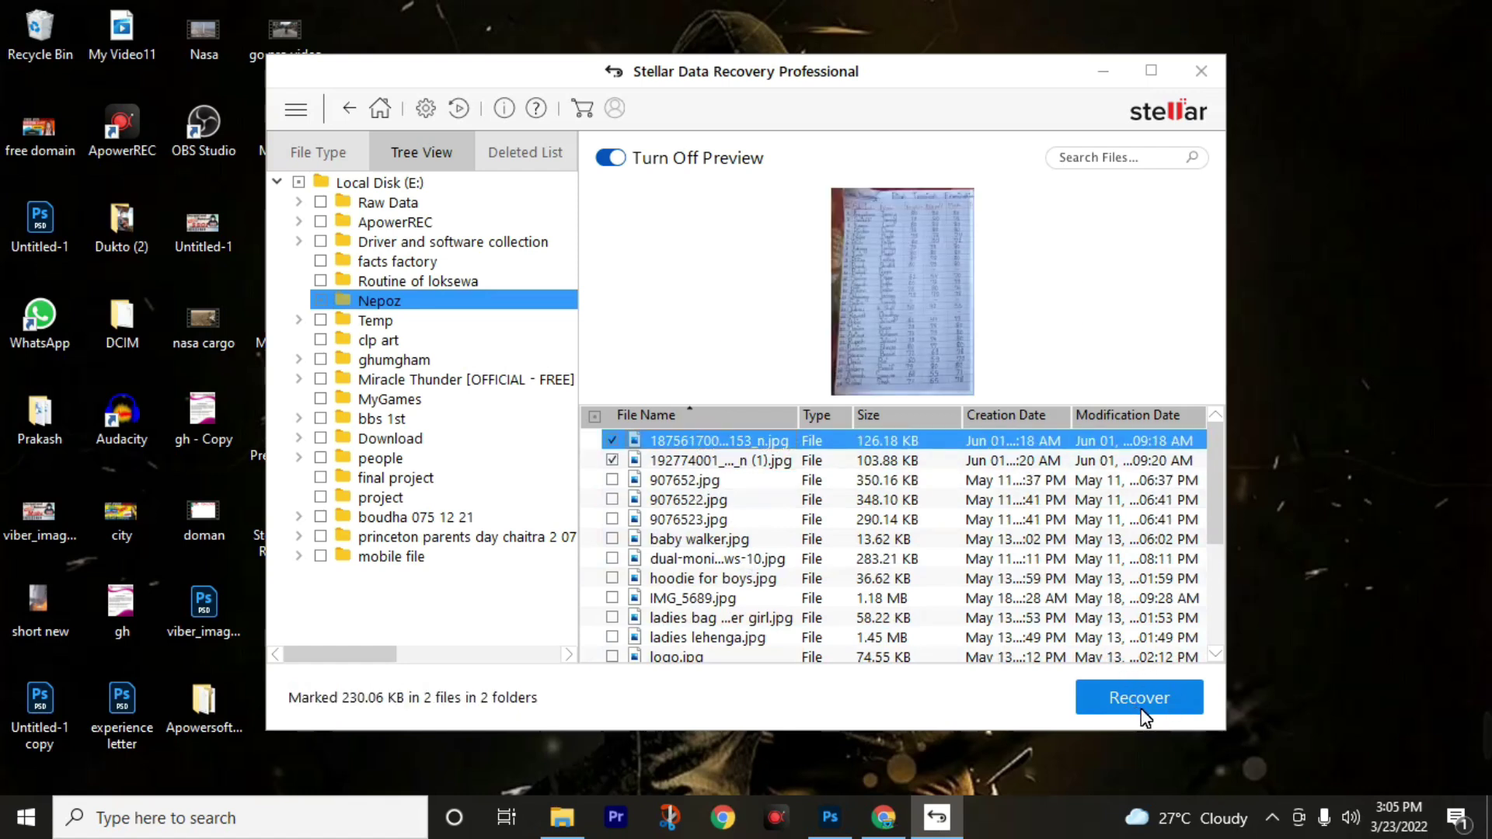
Recover the two marked photos into the sj cam video folder on New Volume (G:).
left_click(1144, 715)
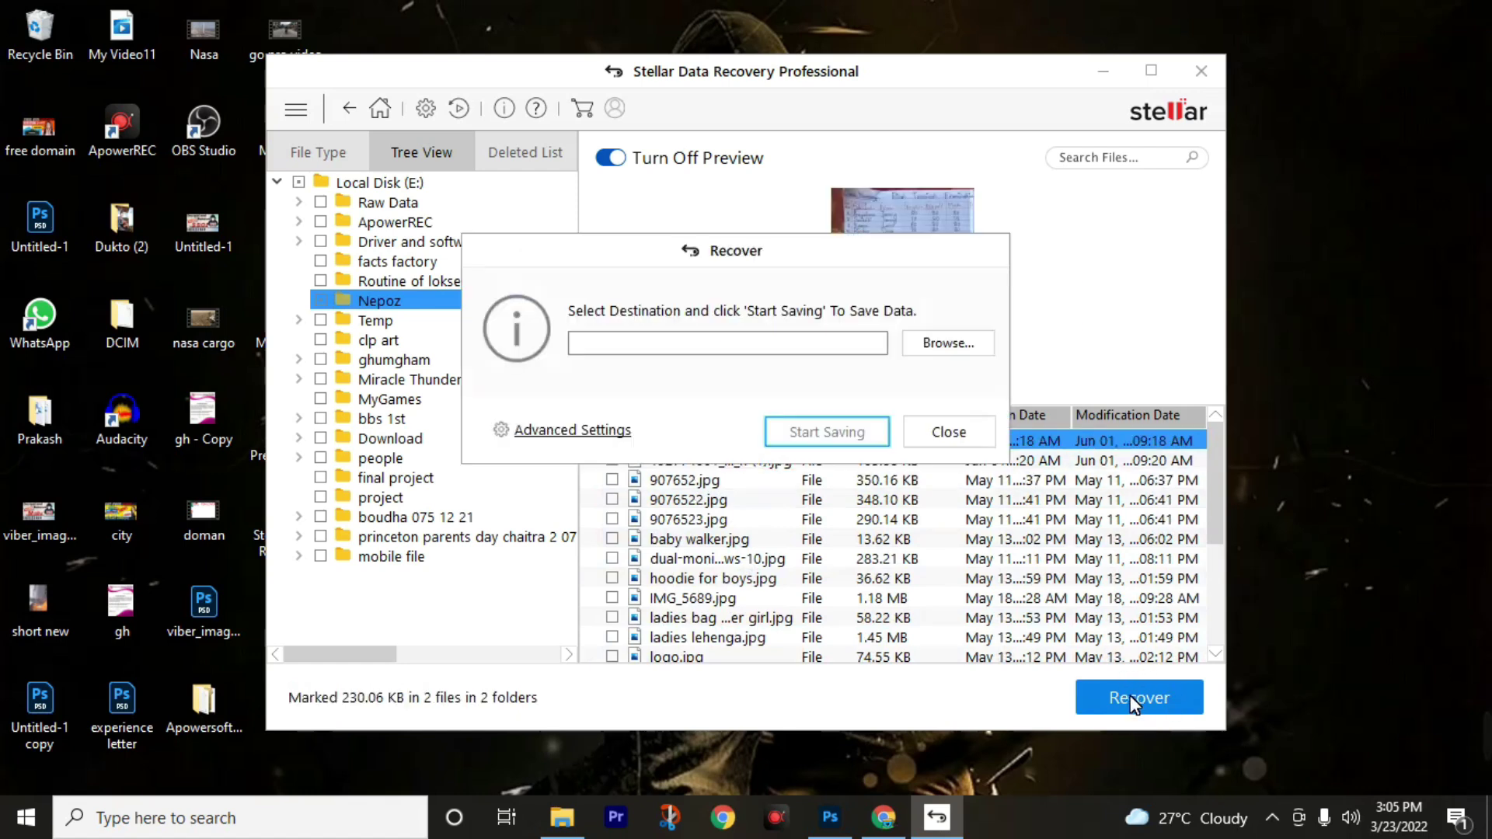
left_click(926, 344)
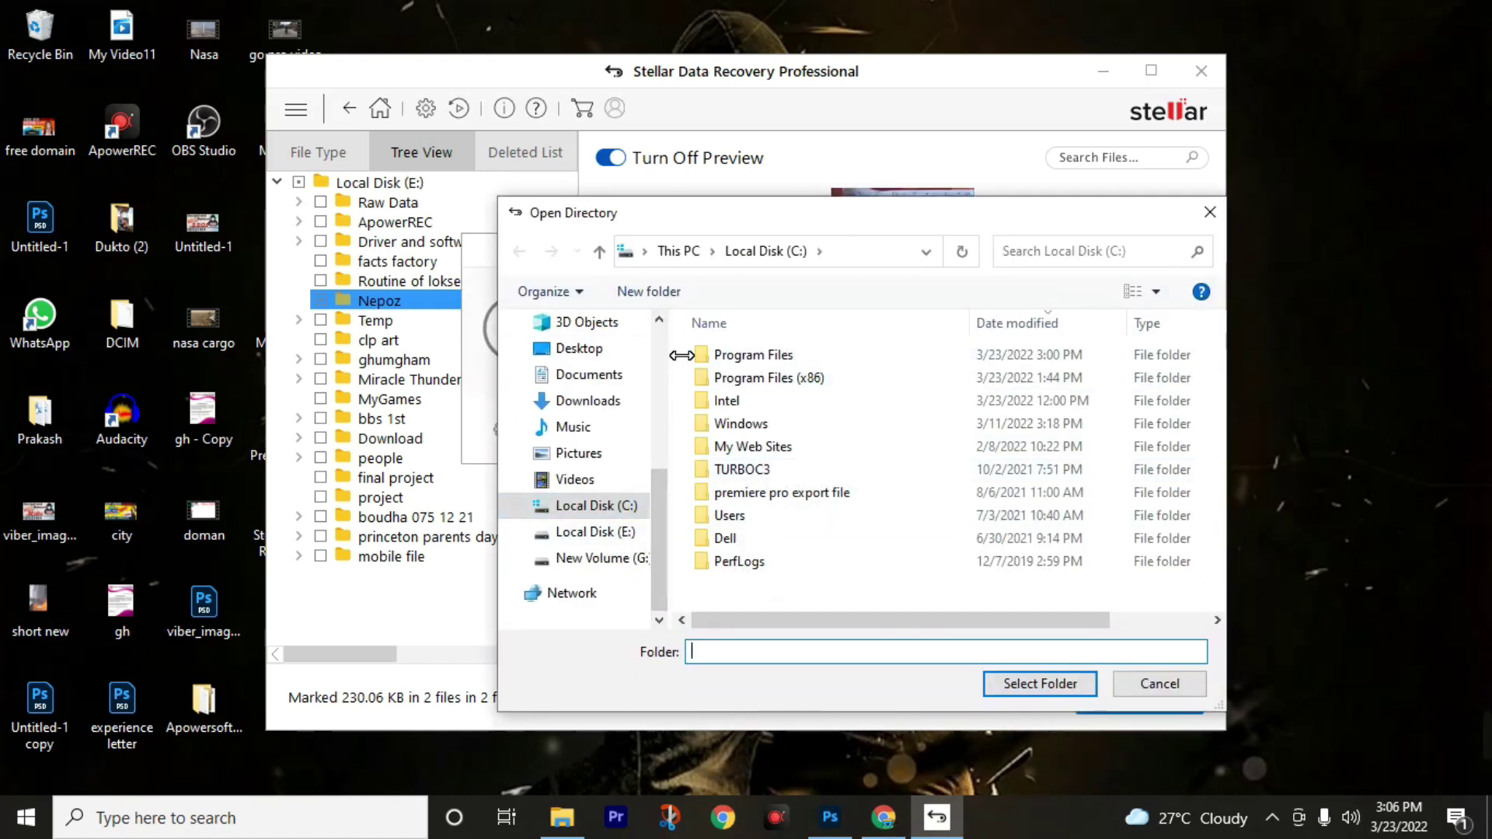
left_click_drag(682, 355, 690, 362)
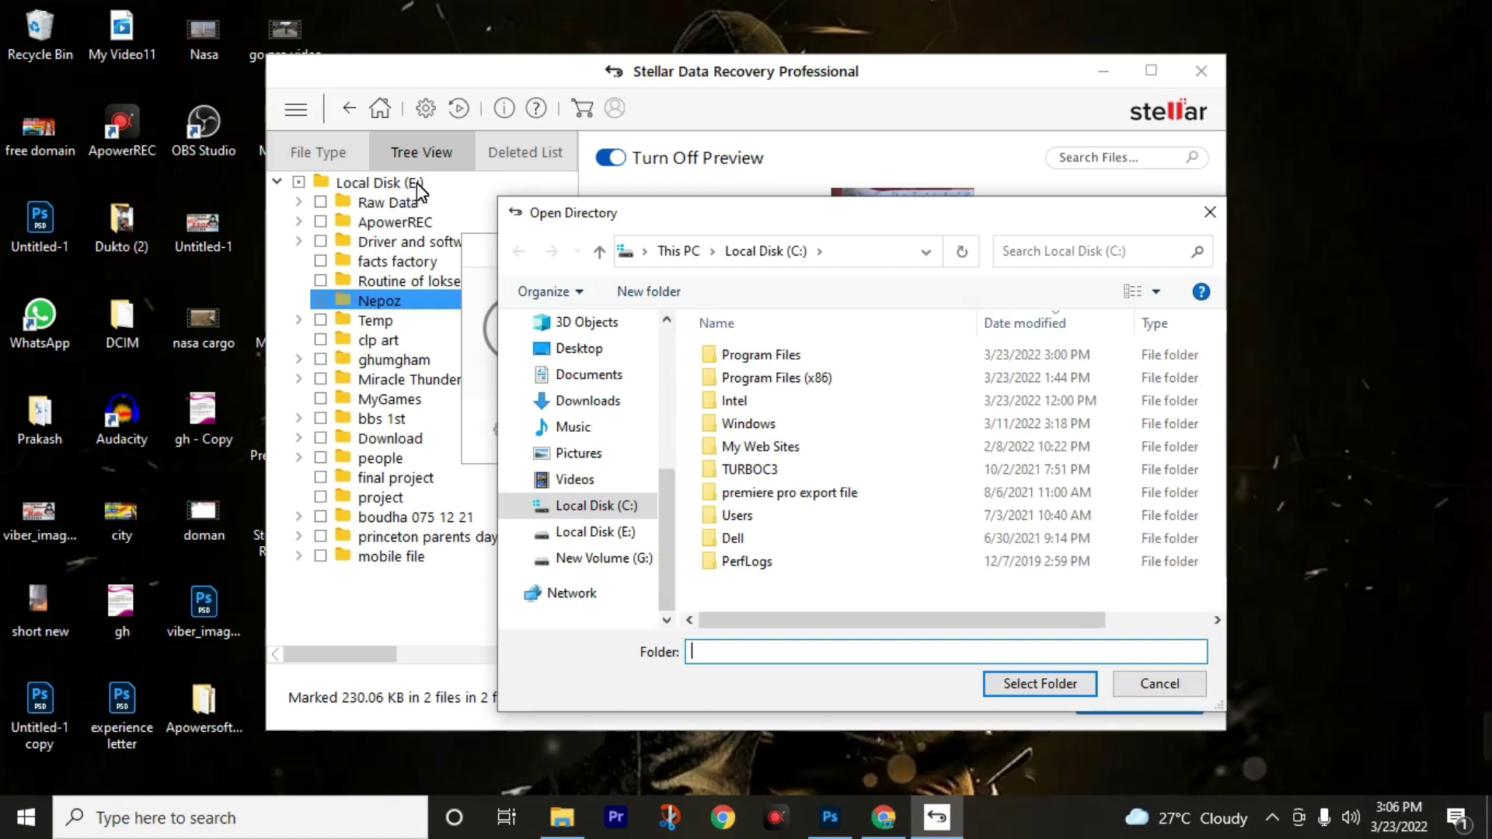
left_click(591, 562)
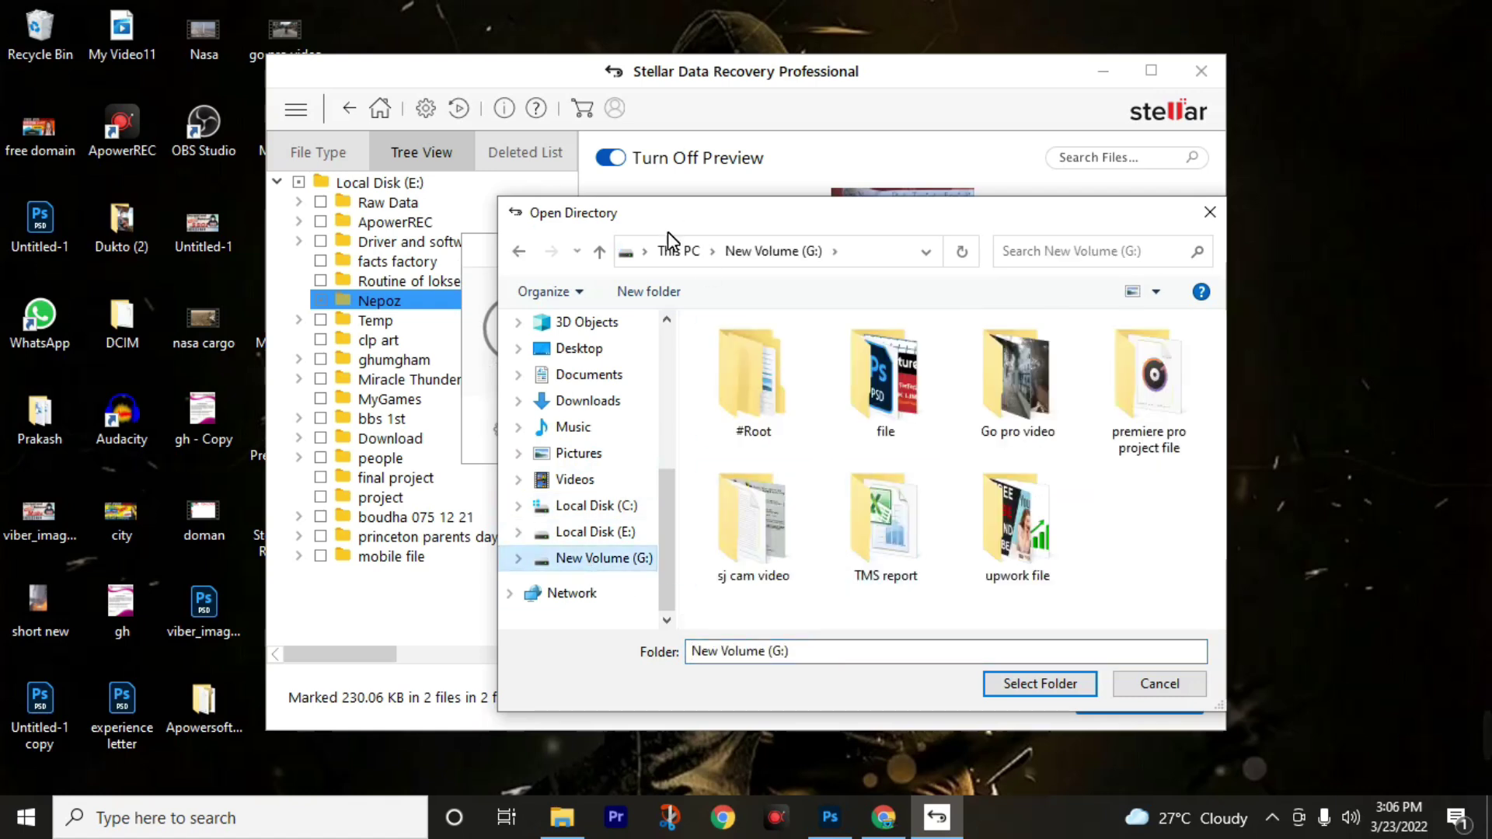
left_click(775, 547)
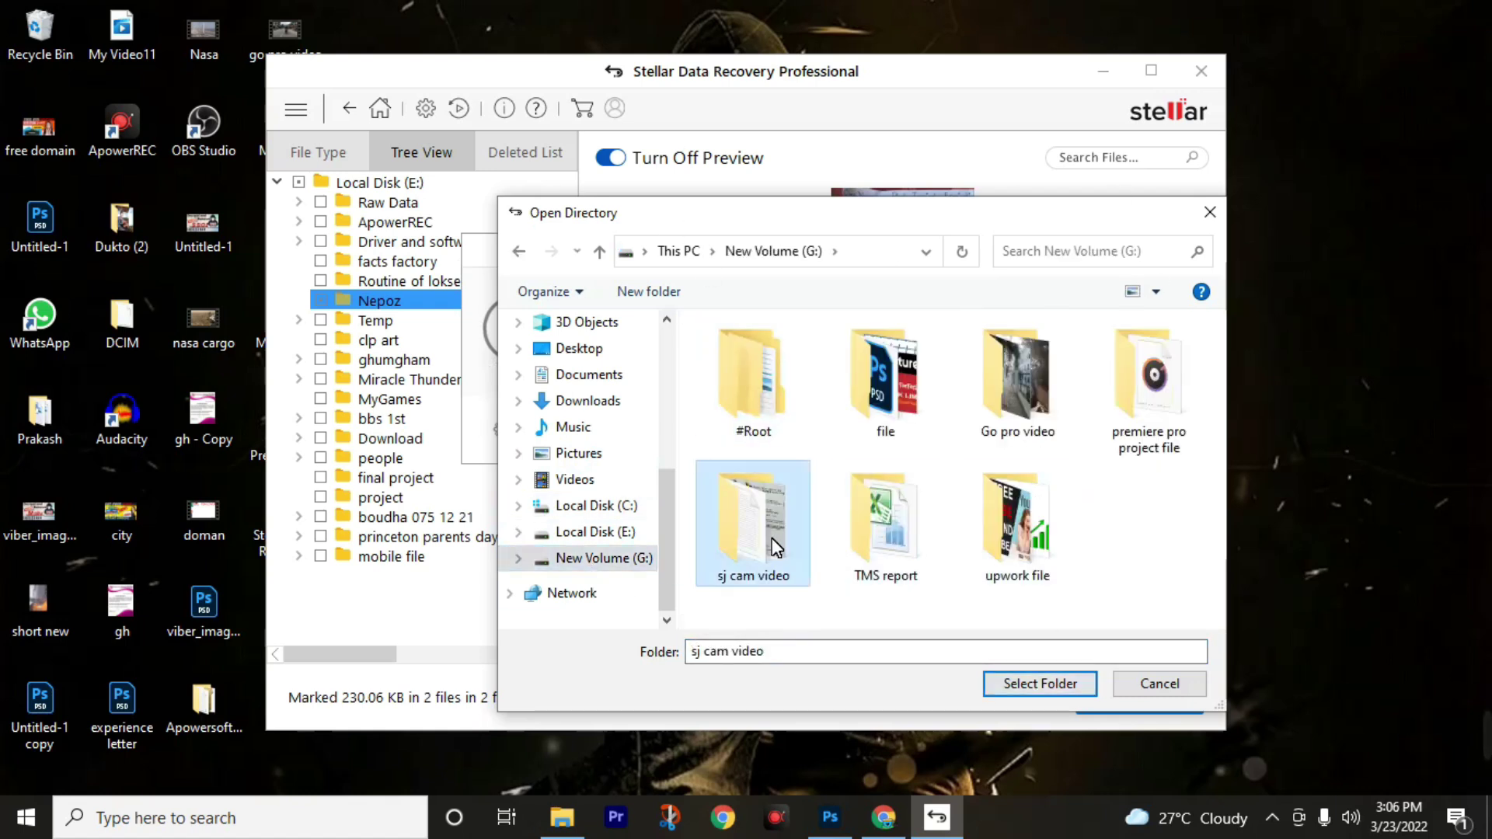
left_click(1023, 688)
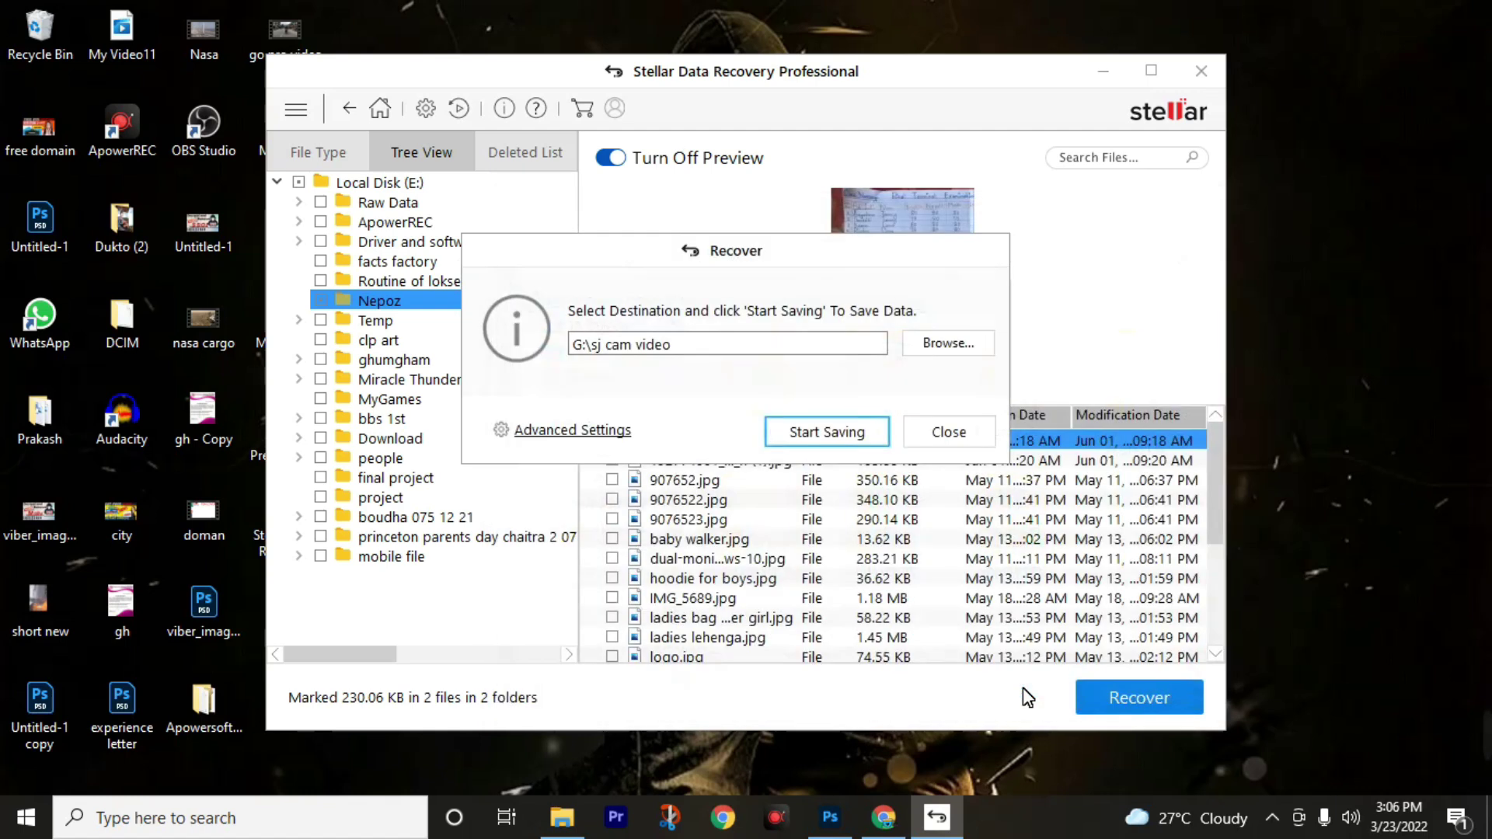
left_click(808, 433)
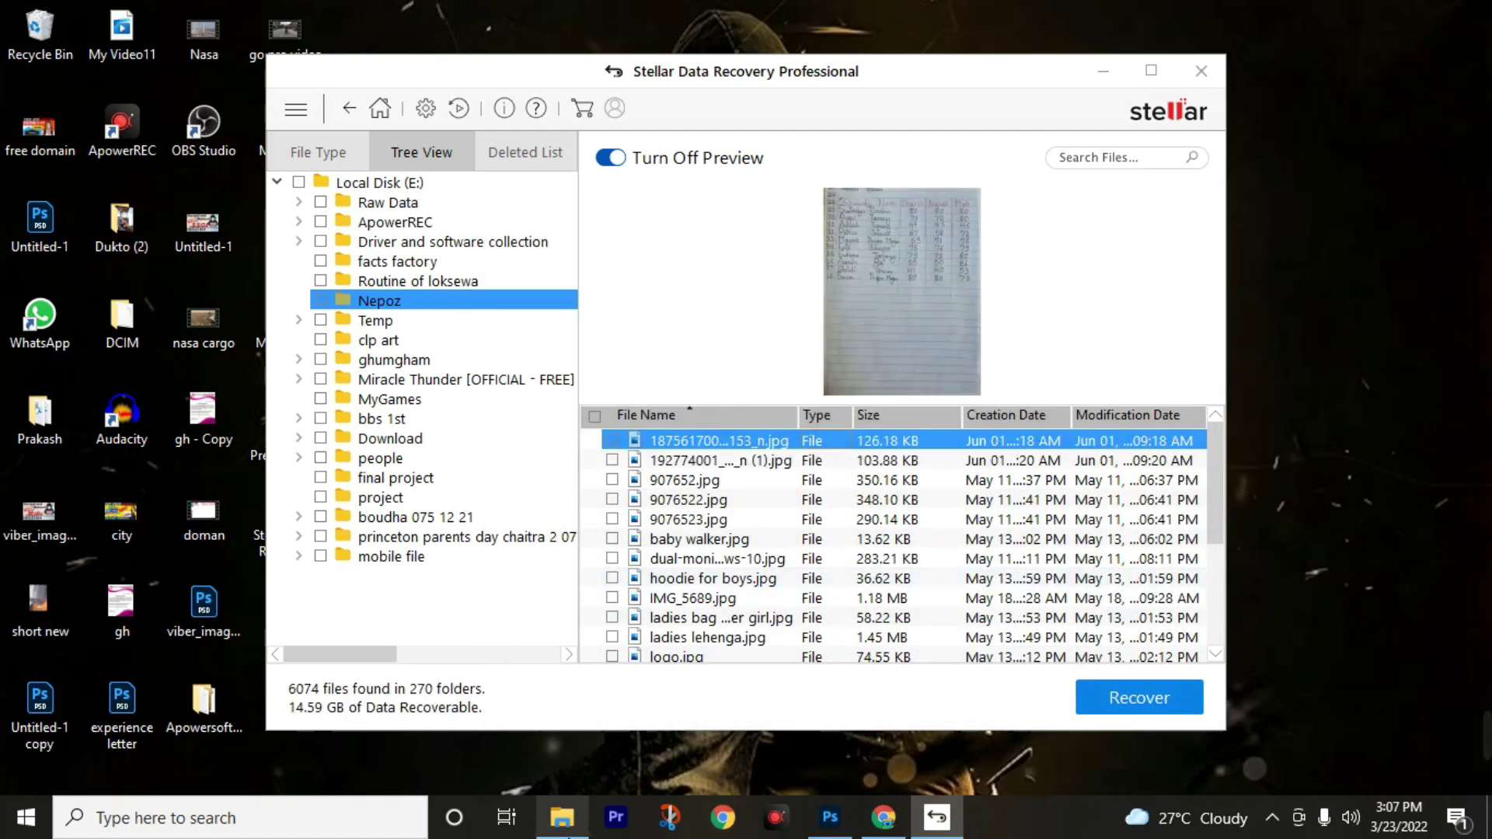
Open G:\sj cam video\#Root\Nepoz in File Explorer and select all three recovered images.
mouse_move(587, 835)
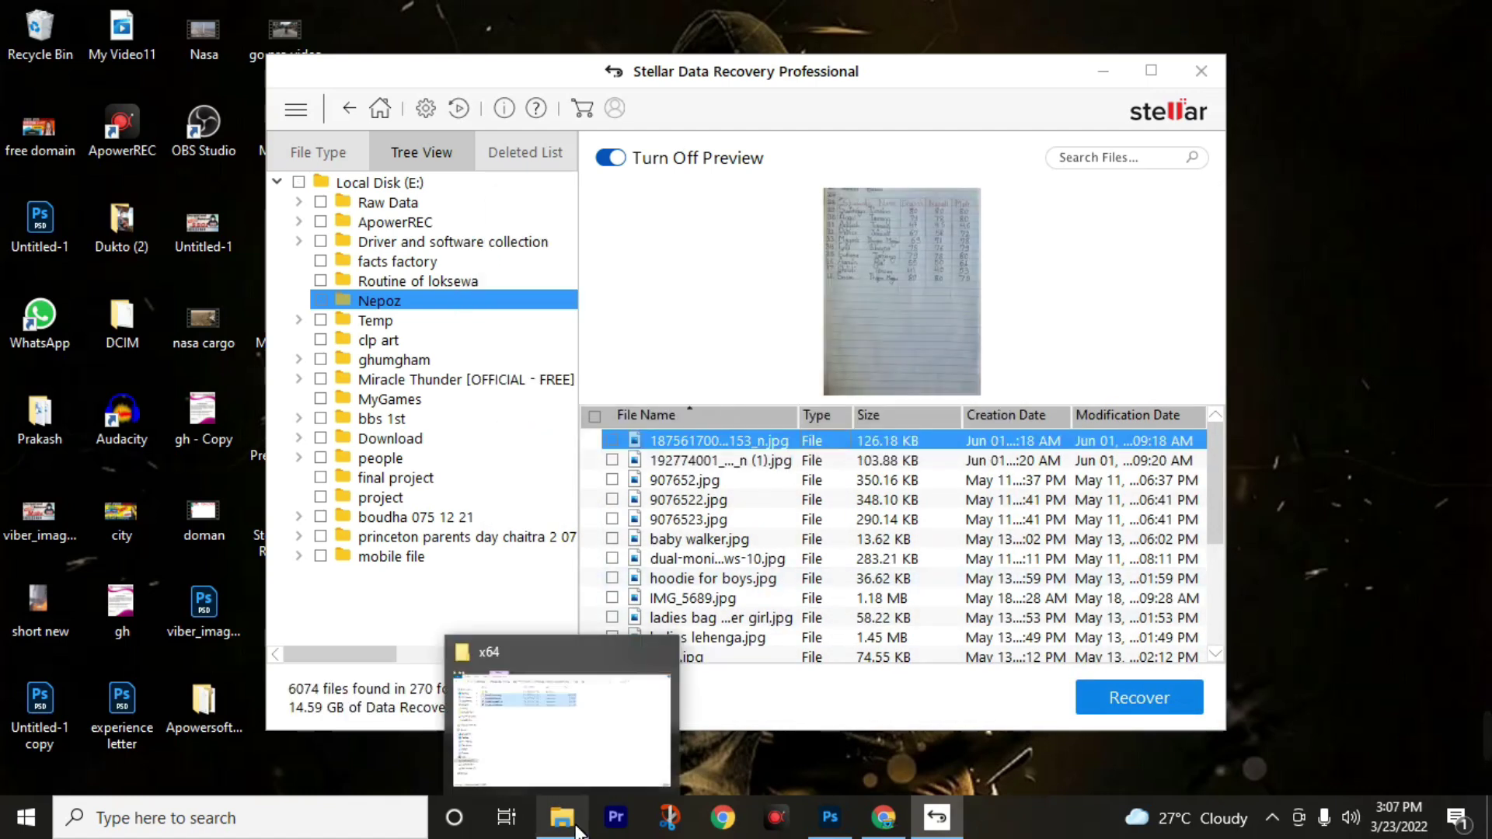
left_click(571, 828)
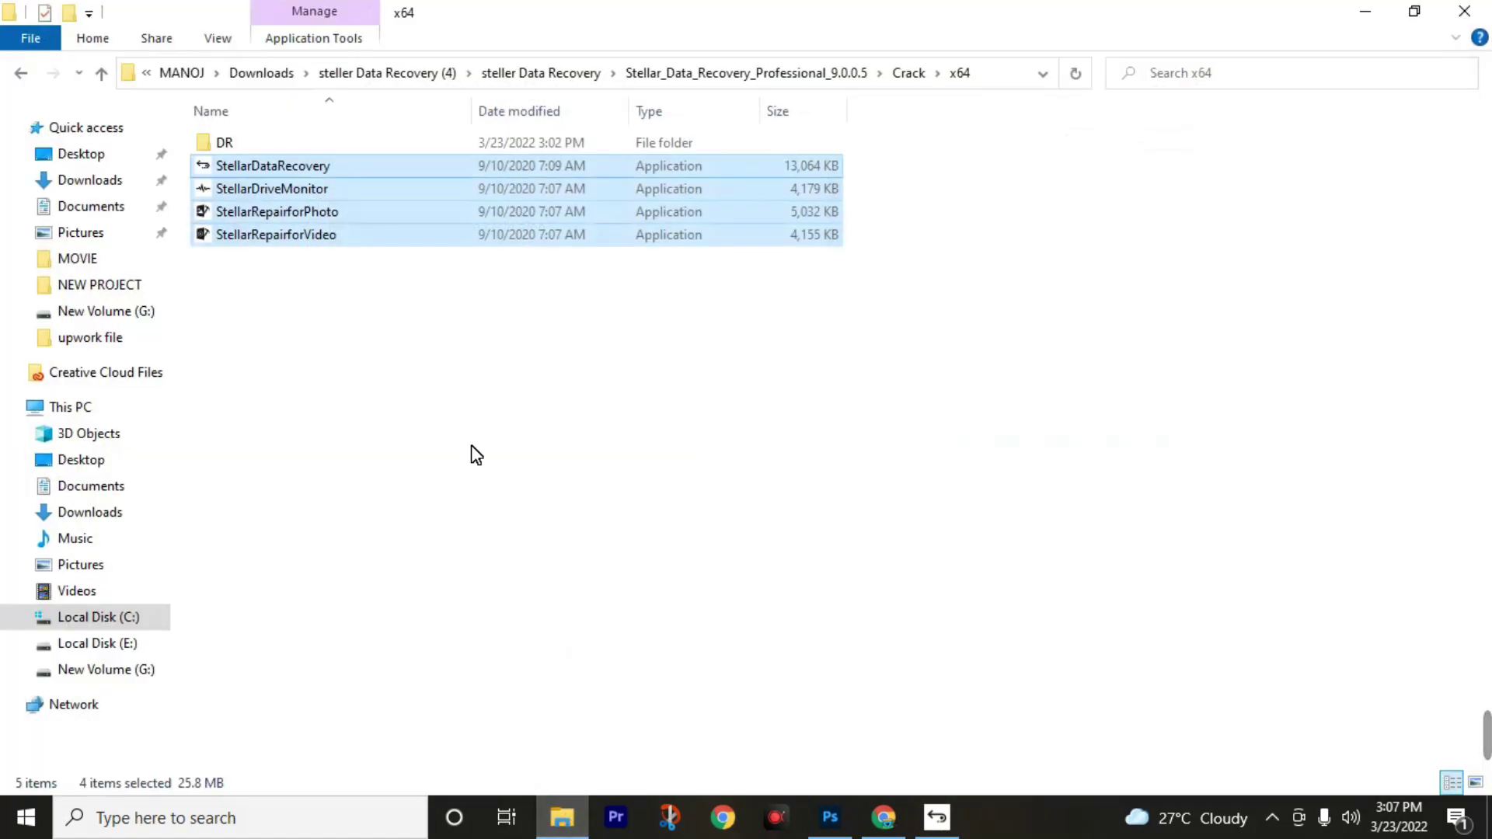
left_click(145, 670)
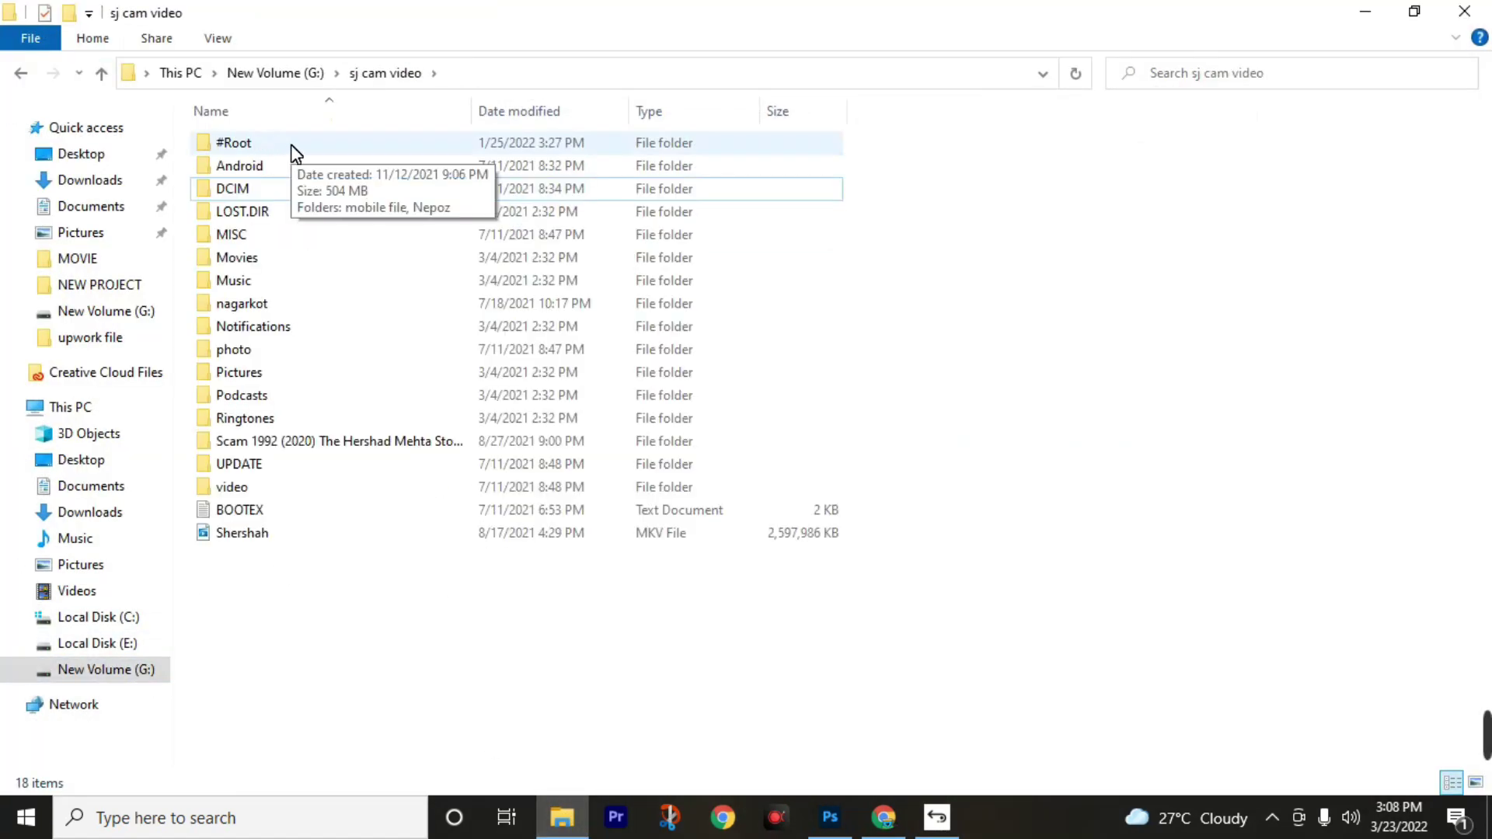
double_click(292, 147)
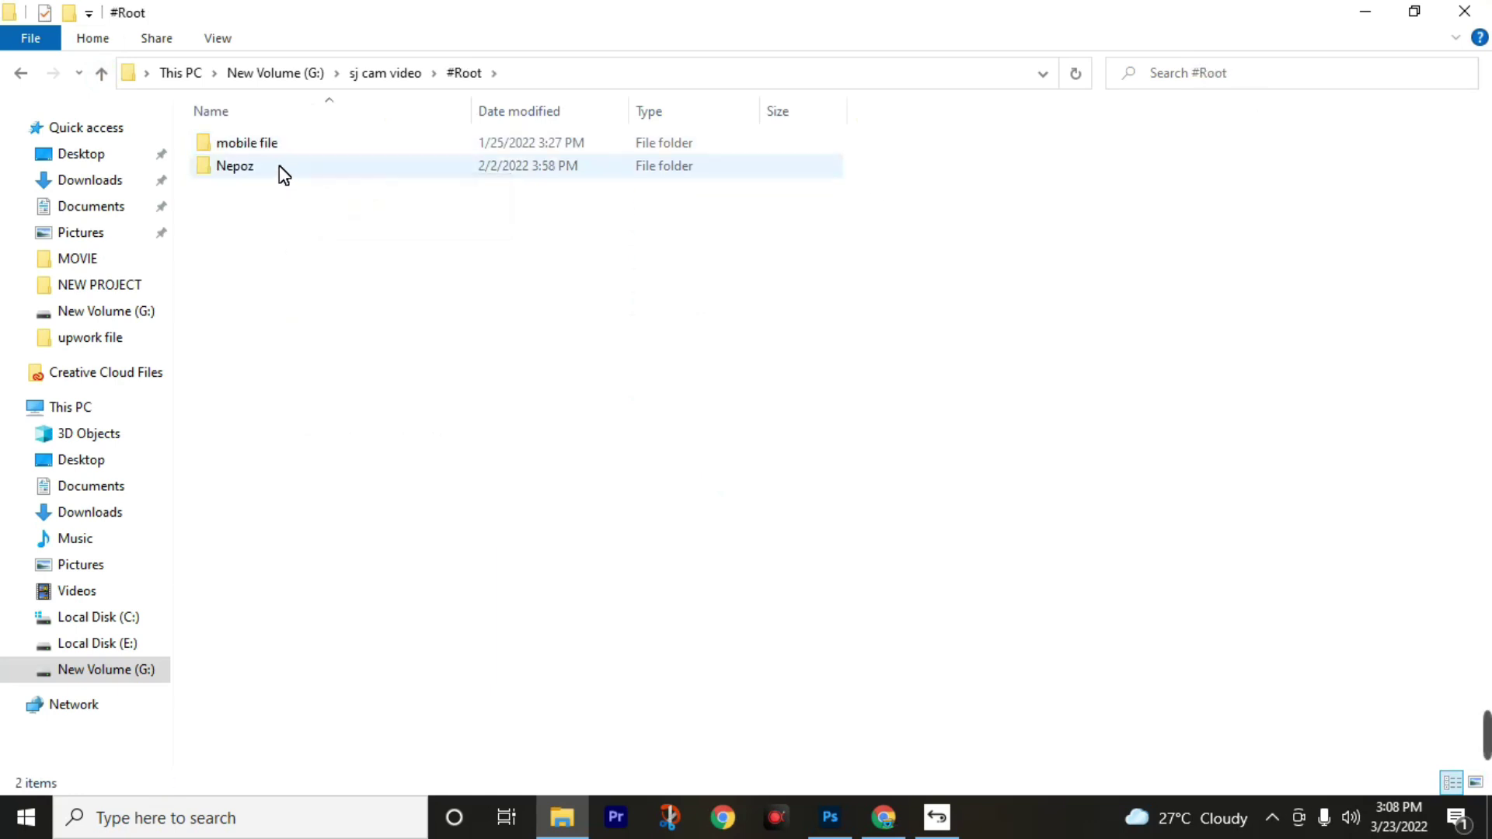
double_click(283, 173)
key("ctrl+a")
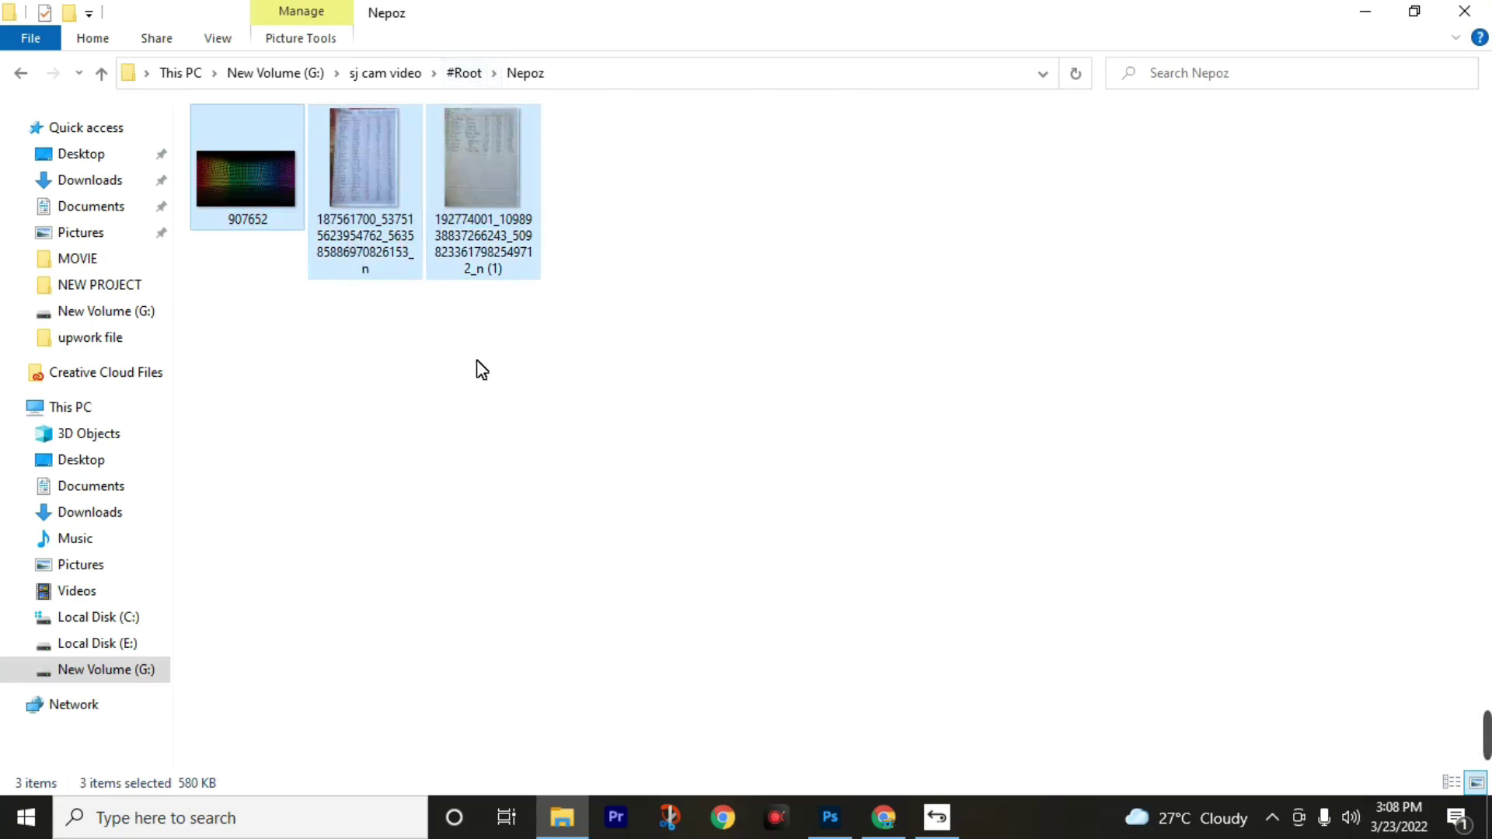